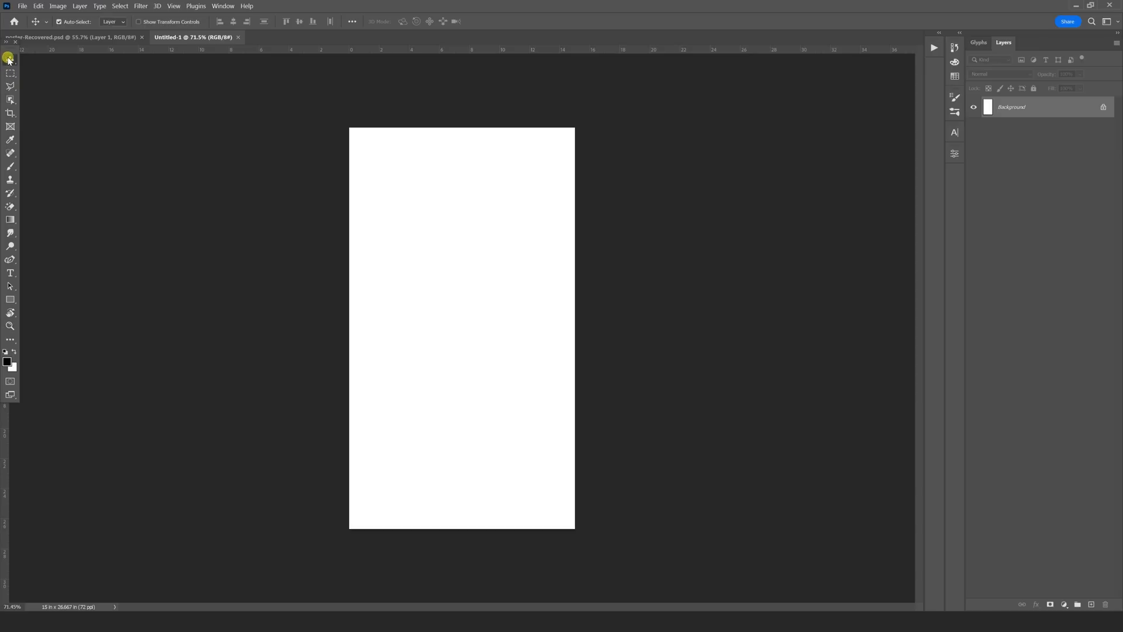
Copy the Group 3 cut-out of the man in the red sweater from the poster document into the blank portrait document Untitled-1.
left_click(83, 37)
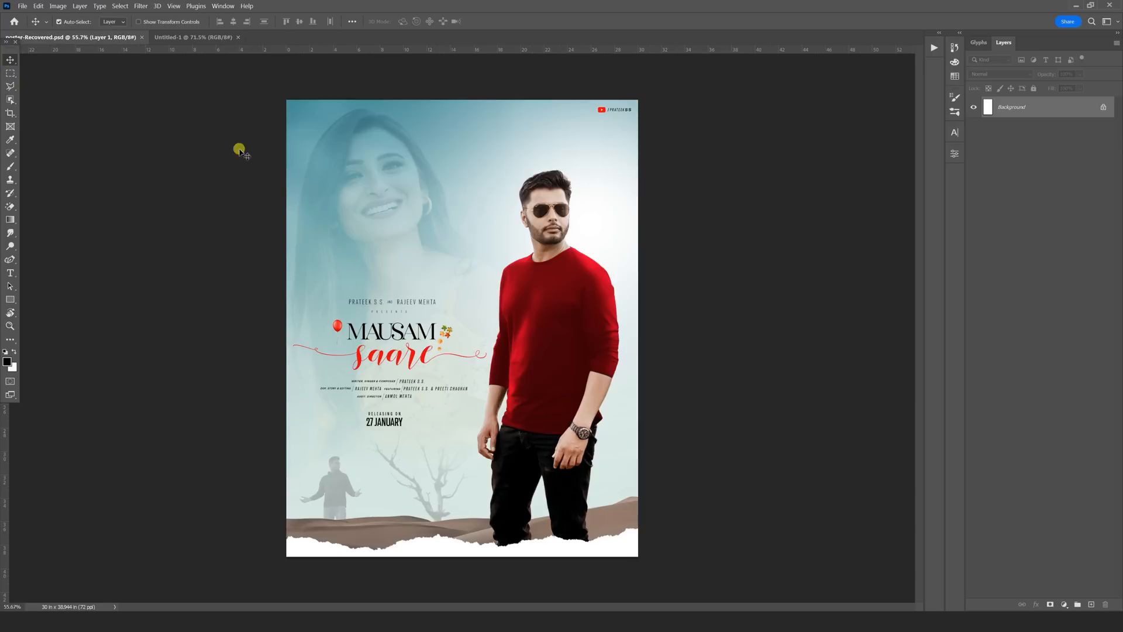
left_click(11, 324)
left_click_drag(576, 362, 557, 298)
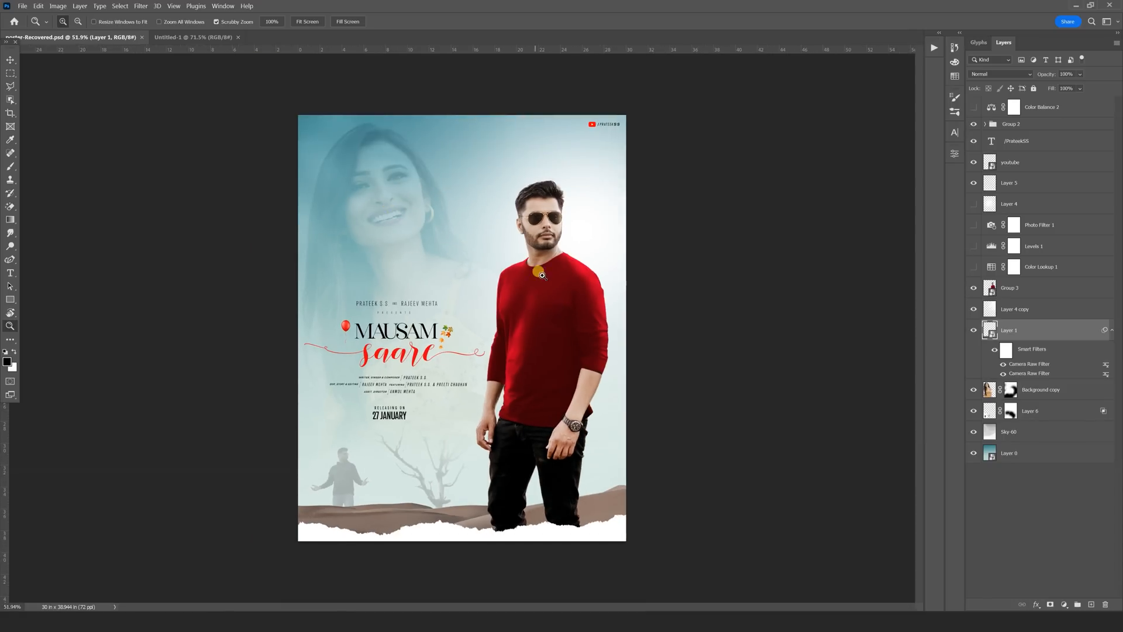
left_click_drag(431, 497, 426, 534)
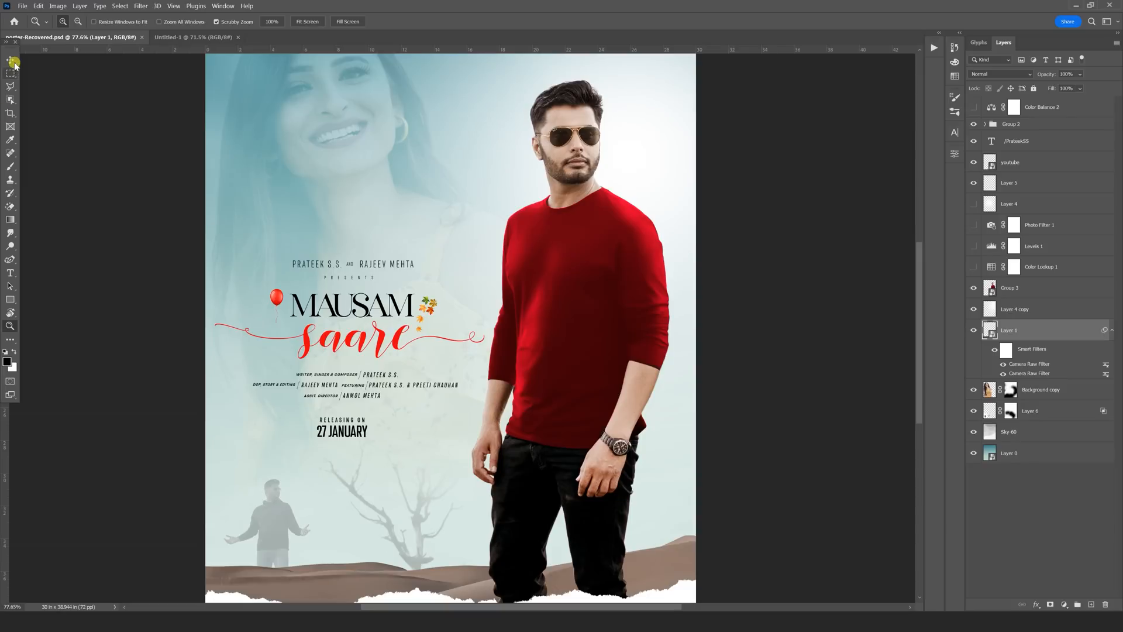
left_click(10, 60)
right_click(570, 131)
left_click(994, 288)
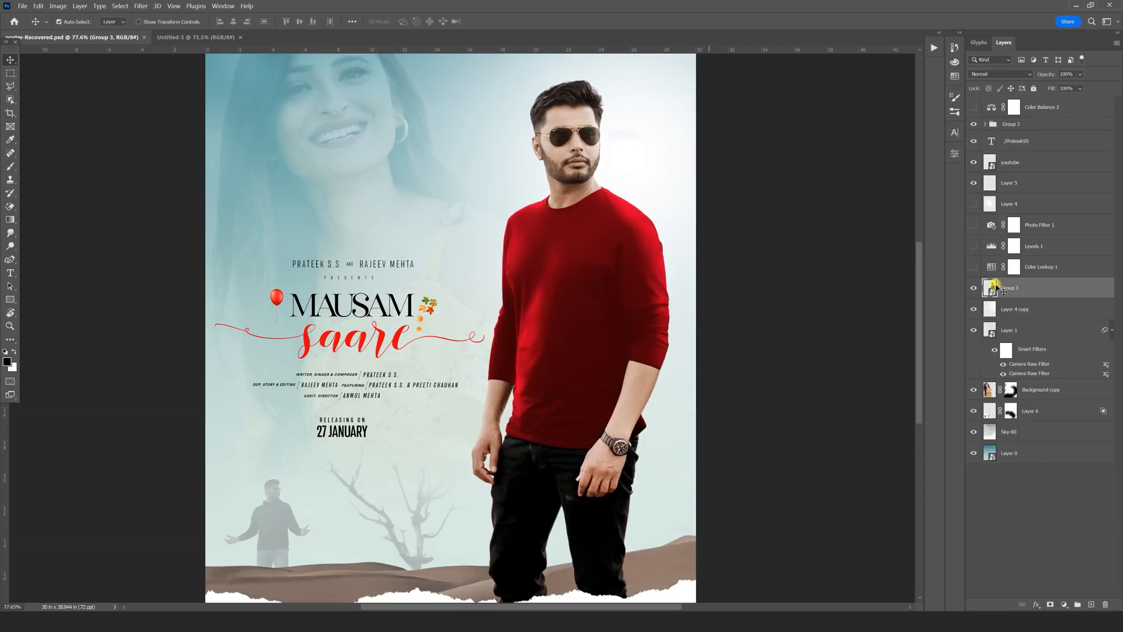
left_click_drag(1018, 290, 483, 359)
Scale the man cut-out down and place him at the lower middle of the portrait canvas, cropped by its bottom edge.
key("ctrl+t")
left_click_drag(556, 190, 498, 348)
left_click_drag(530, 193, 478, 331)
left_click_drag(525, 255, 497, 318)
left_click_drag(510, 280, 473, 399)
key("Return")
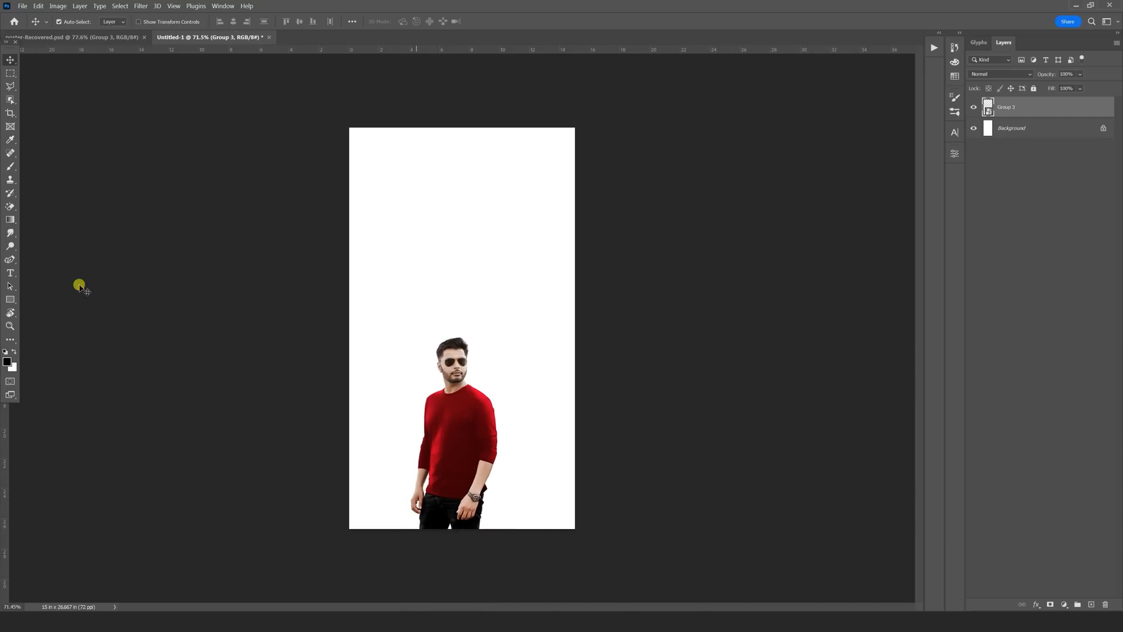
Create a 3840 x 2160 px document from a film and video preset, and add an empty layer for brush work.
key("ctrl+n")
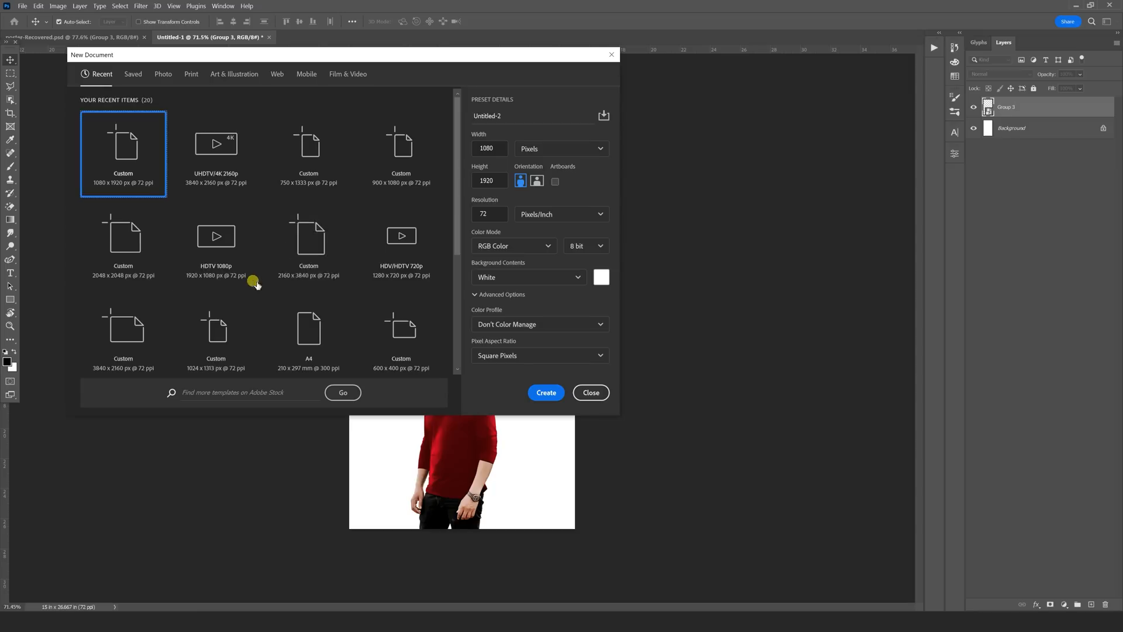
left_click(341, 82)
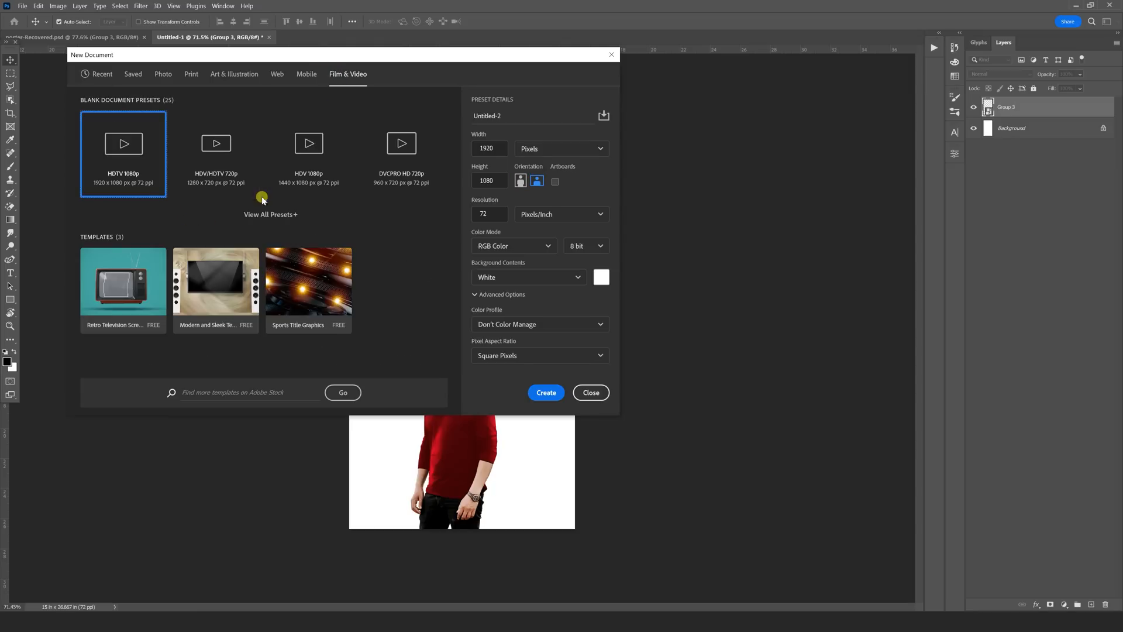
left_click(262, 216)
double_click(304, 263)
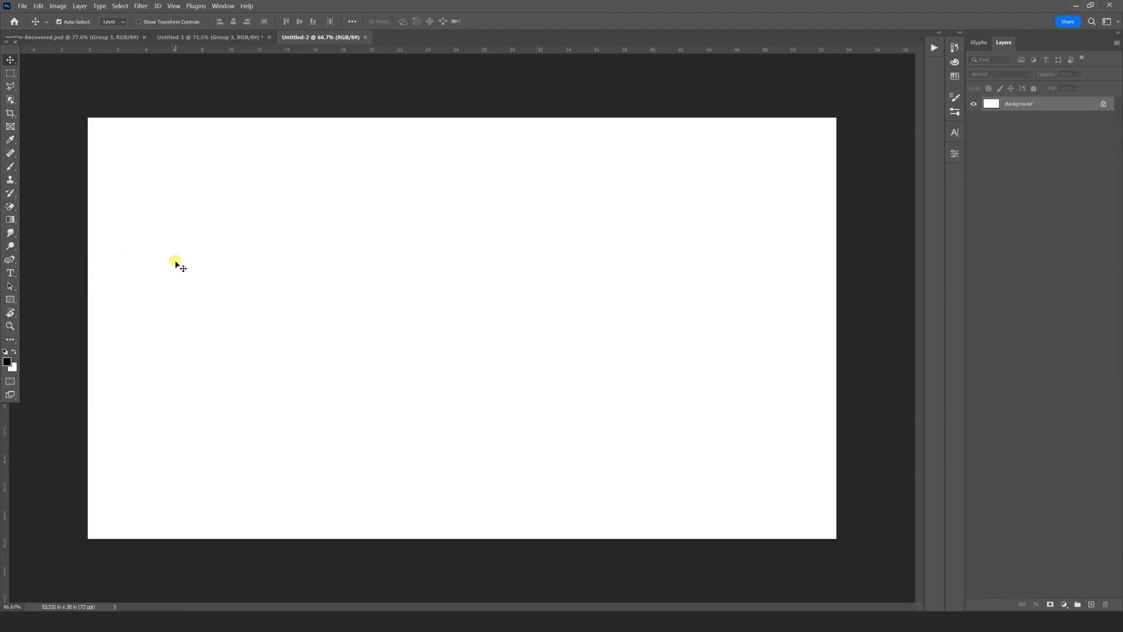
left_click(1090, 605)
left_click(12, 167)
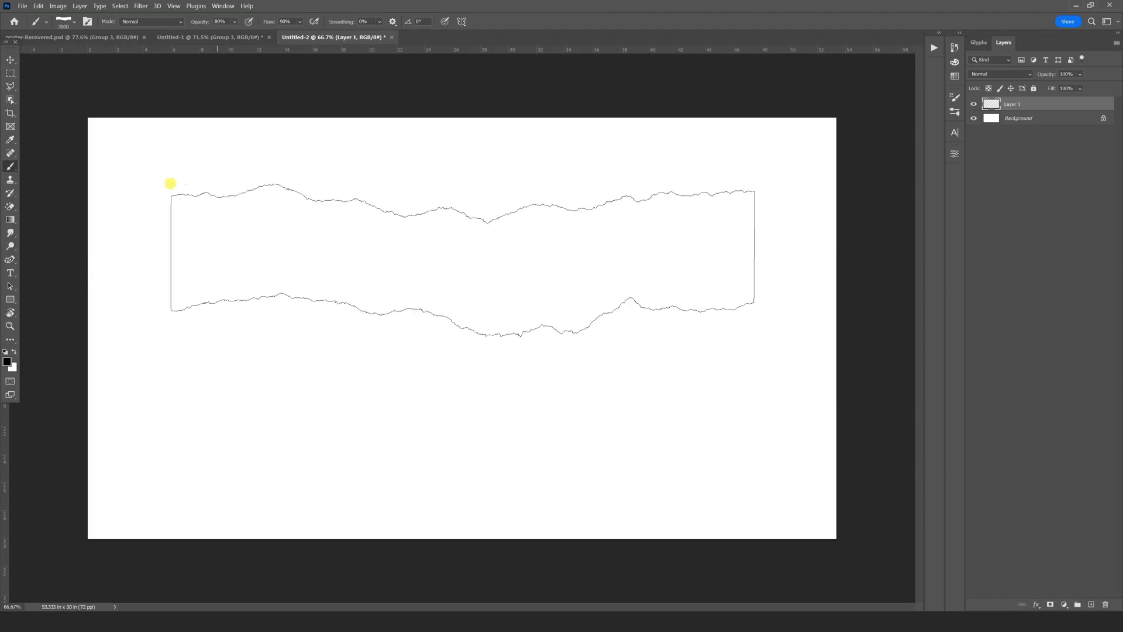
right_click(493, 262)
left_click(478, 262)
left_click(186, 185)
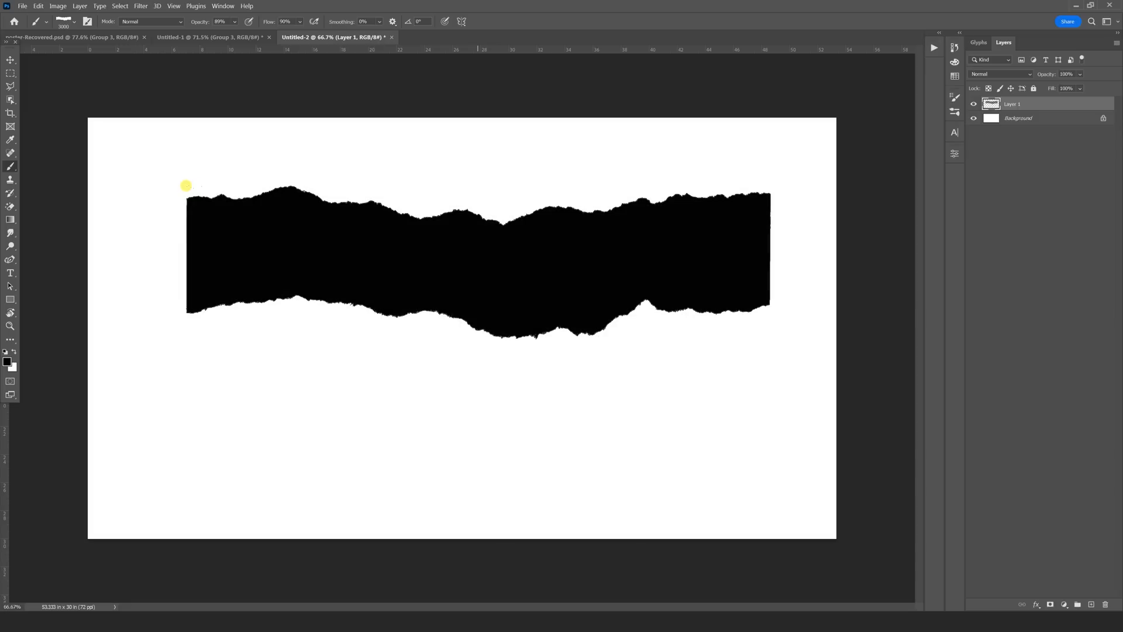
left_click(184, 292)
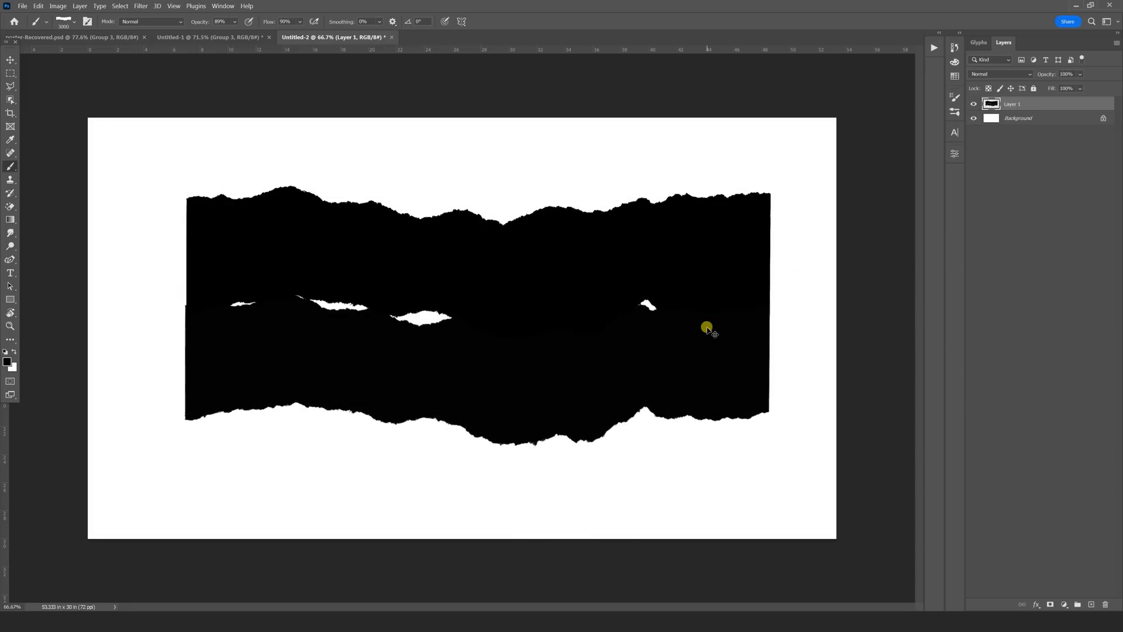
key("ctrl+z")
key("ctrl+z")
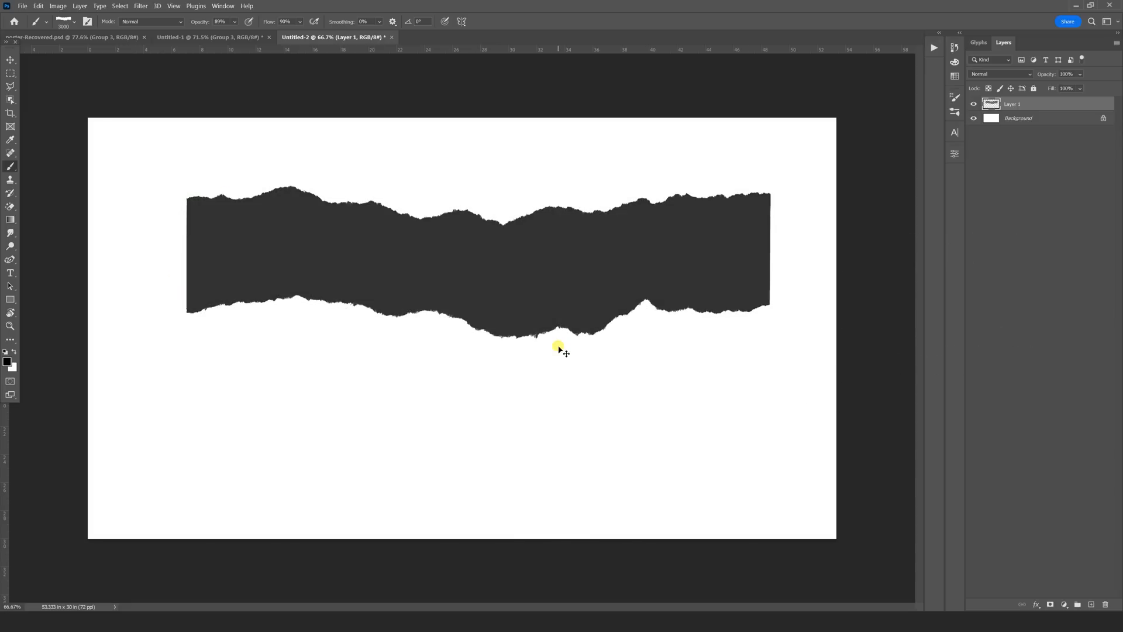
Rotate the 3000 px torn-paper brush to 127° and stamp a black diagonal strip from the canvas's upper left towards its lower middle.
right_click(186, 215)
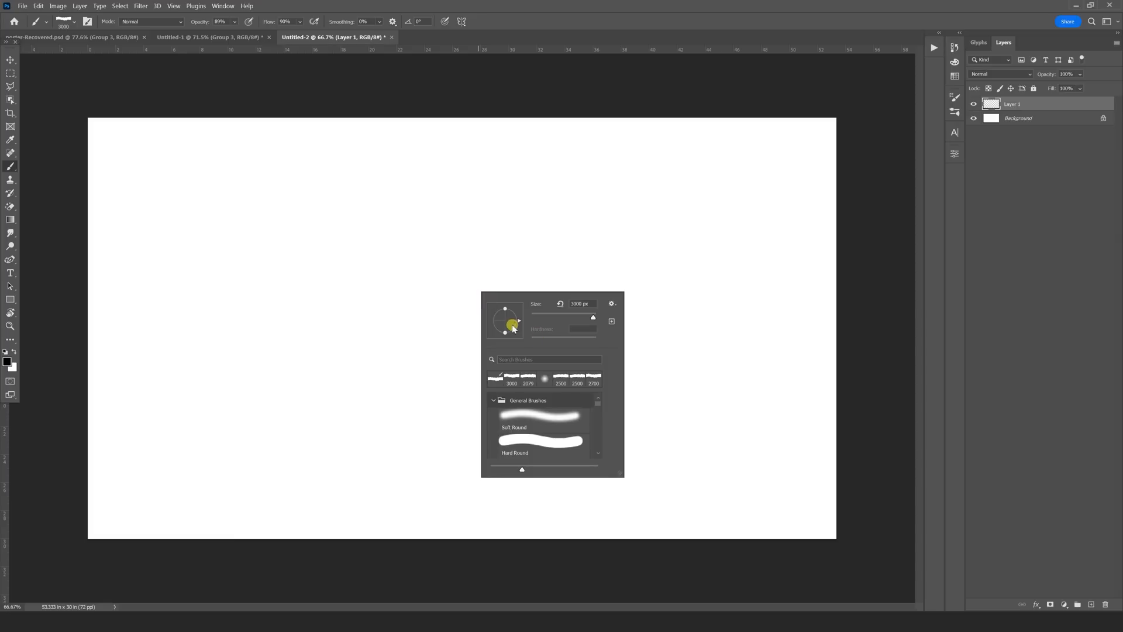
mouse_move(497, 316)
left_mouse_down()
mouse_move(120, 63)
mouse_move(178, 140)
left_mouse_up()
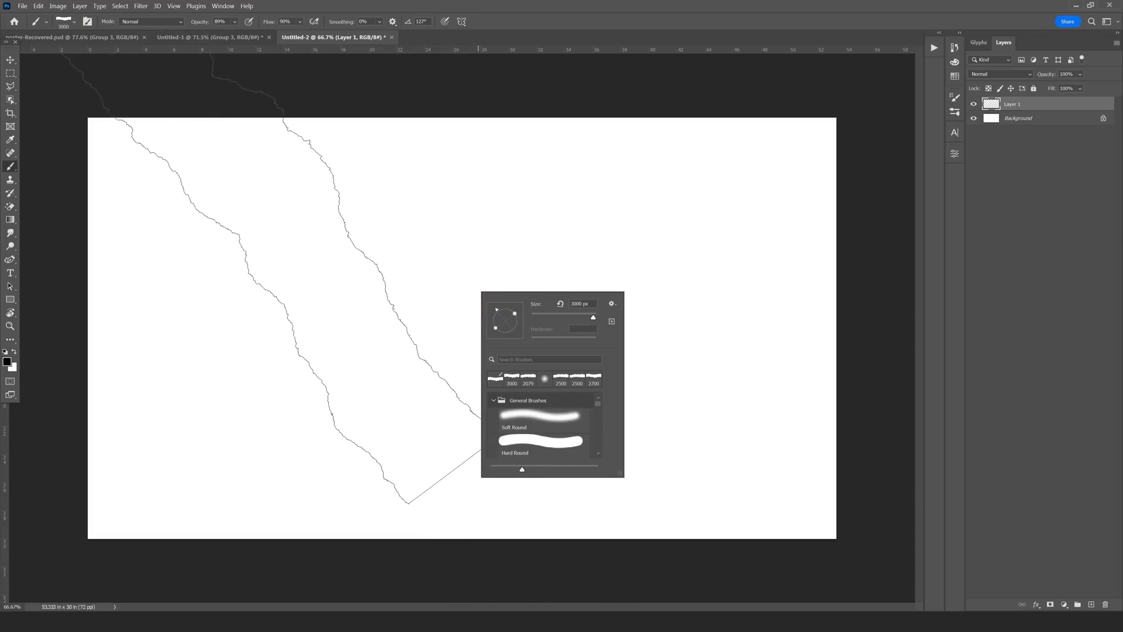
left_click(280, 279)
left_click(284, 279)
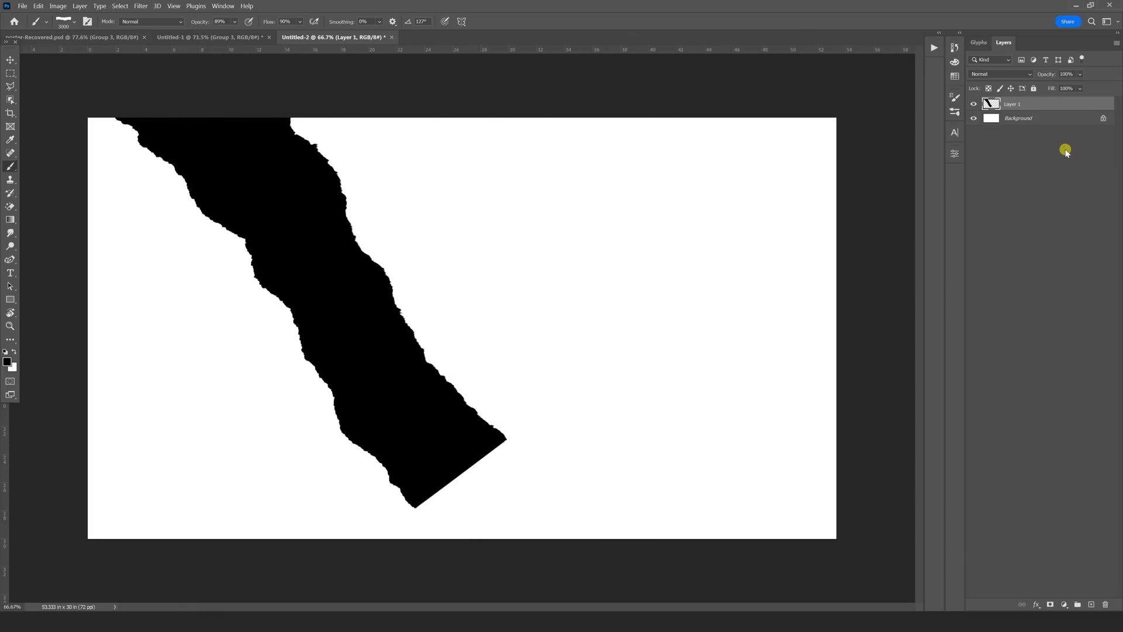
Add a second layer and stamp the torn-paper brush at 33° so the two black strips form a V.
left_click(1093, 606)
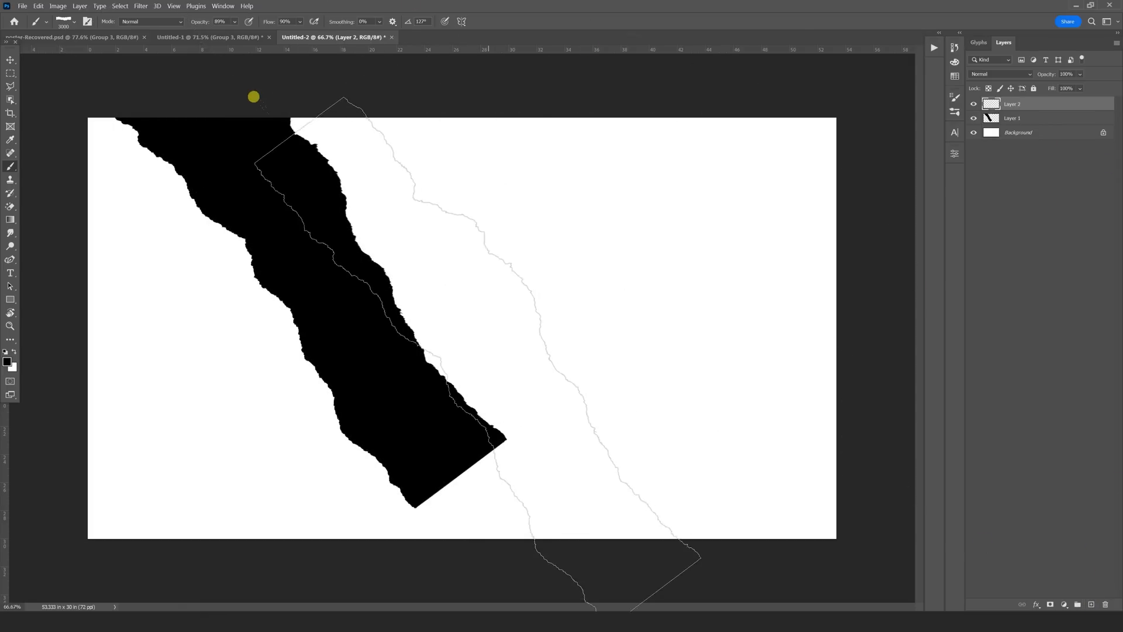
right_click(576, 322)
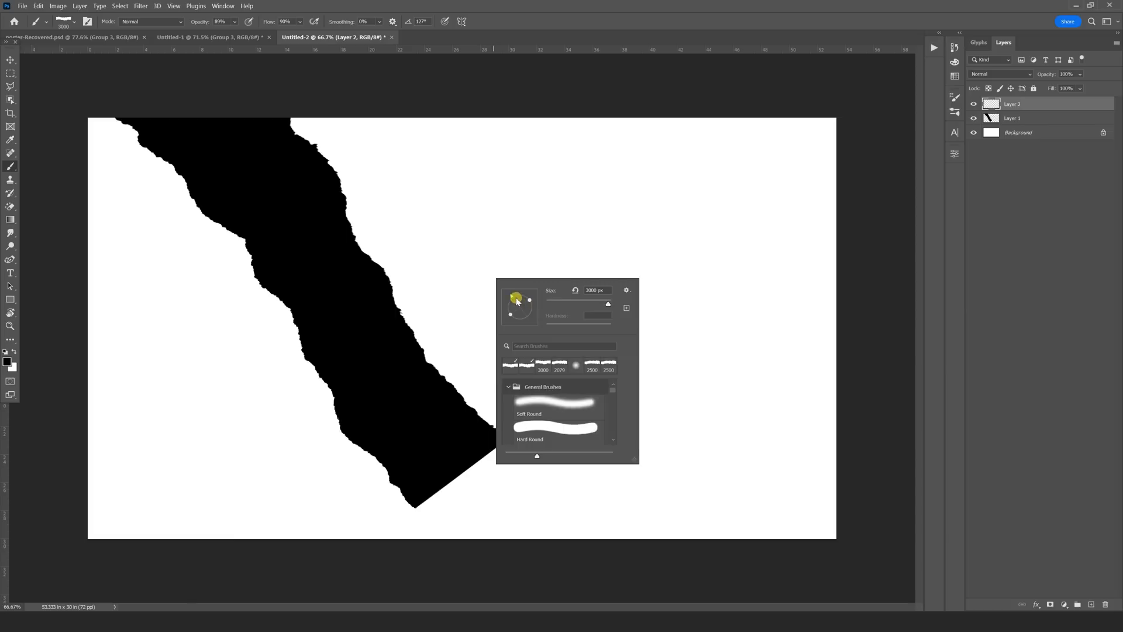
mouse_move(539, 299)
left_mouse_down()
mouse_move(566, 308)
mouse_move(515, 296)
left_mouse_up()
left_click(216, 71)
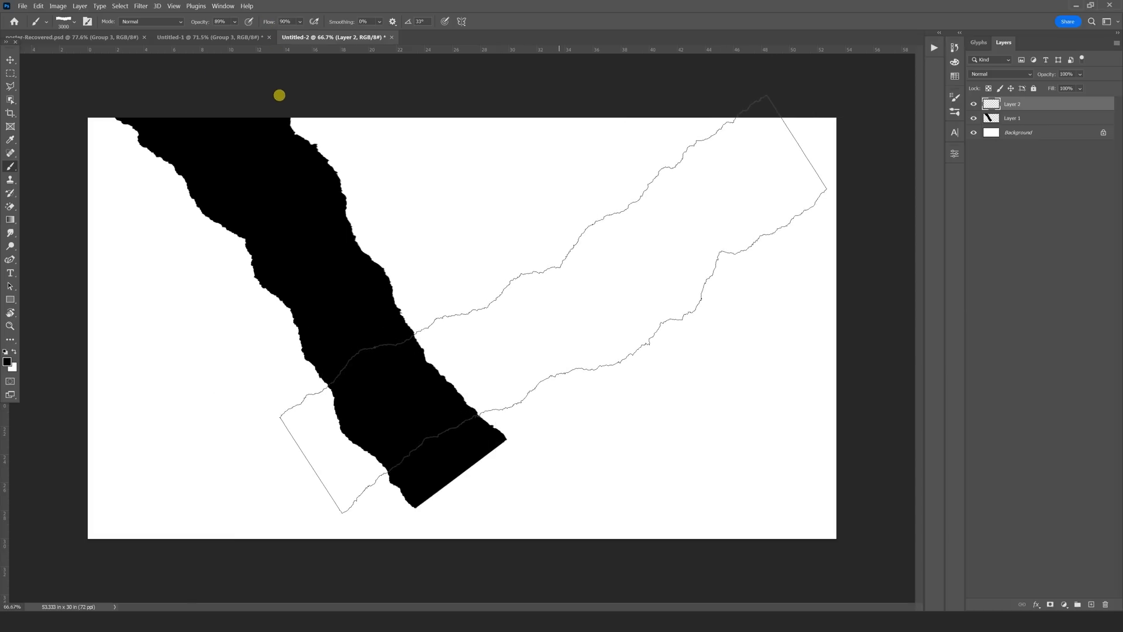
left_click(265, 107)
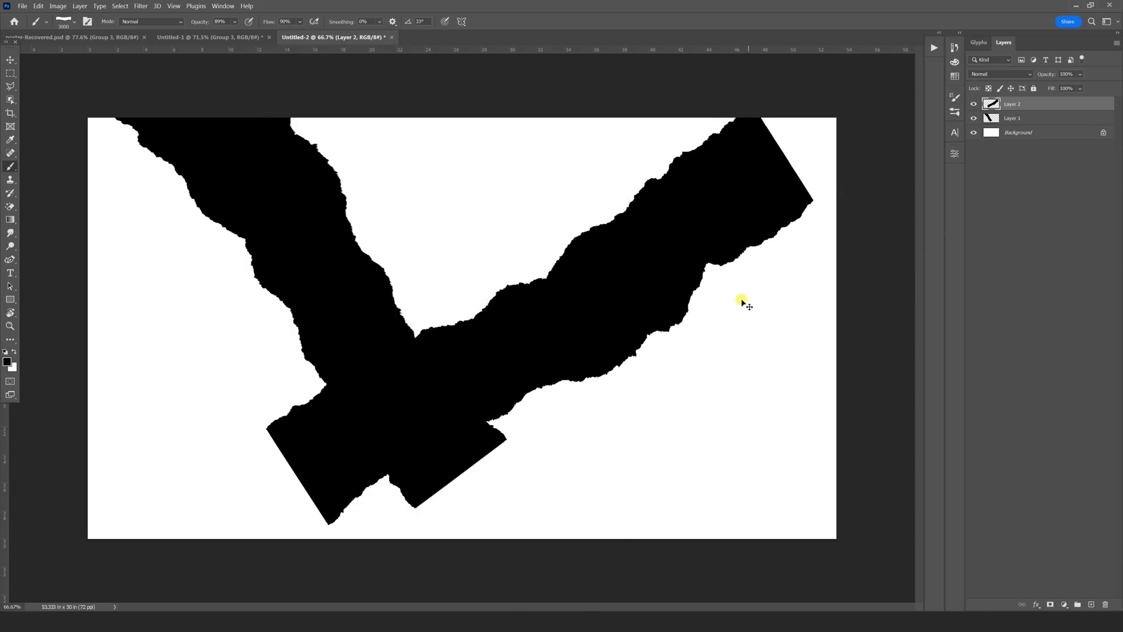
key("ctrl+z")
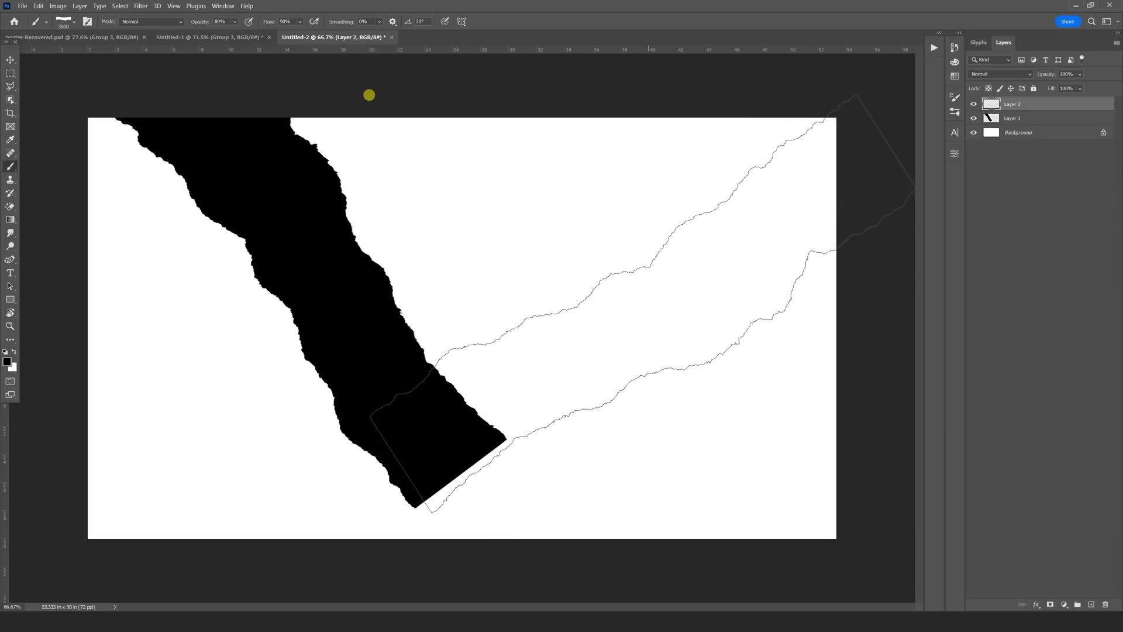
left_click(357, 100)
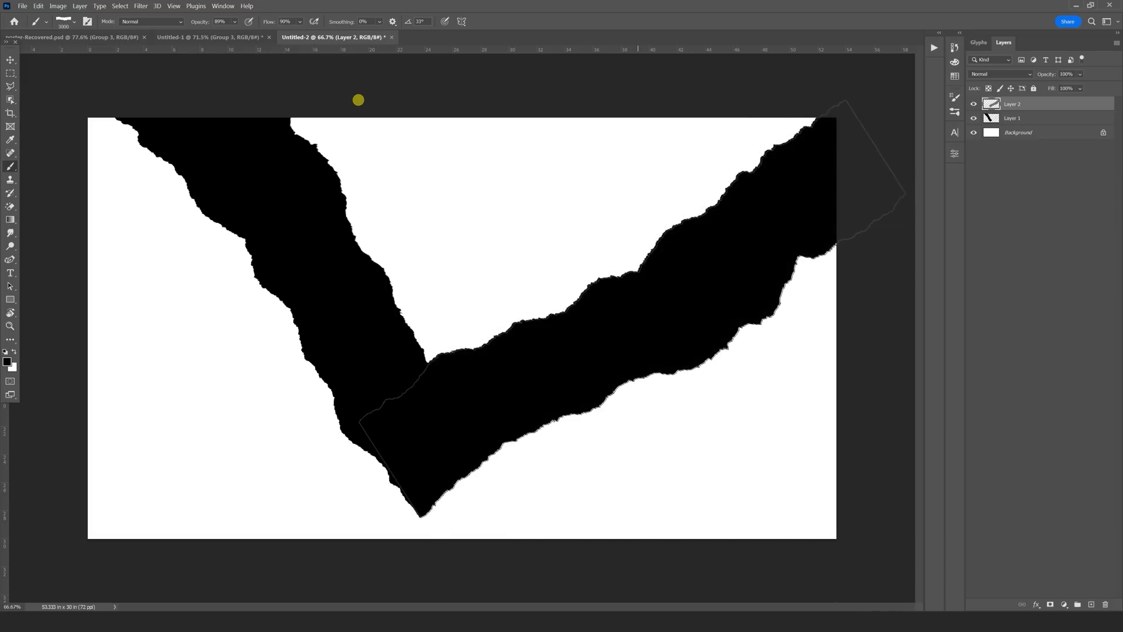
Combine the two torn strip layers into one smart object and copy it into the portrait document.
left_click(10, 62)
left_click(1018, 119, "ctrl")
right_click(1017, 118)
left_click(1030, 263)
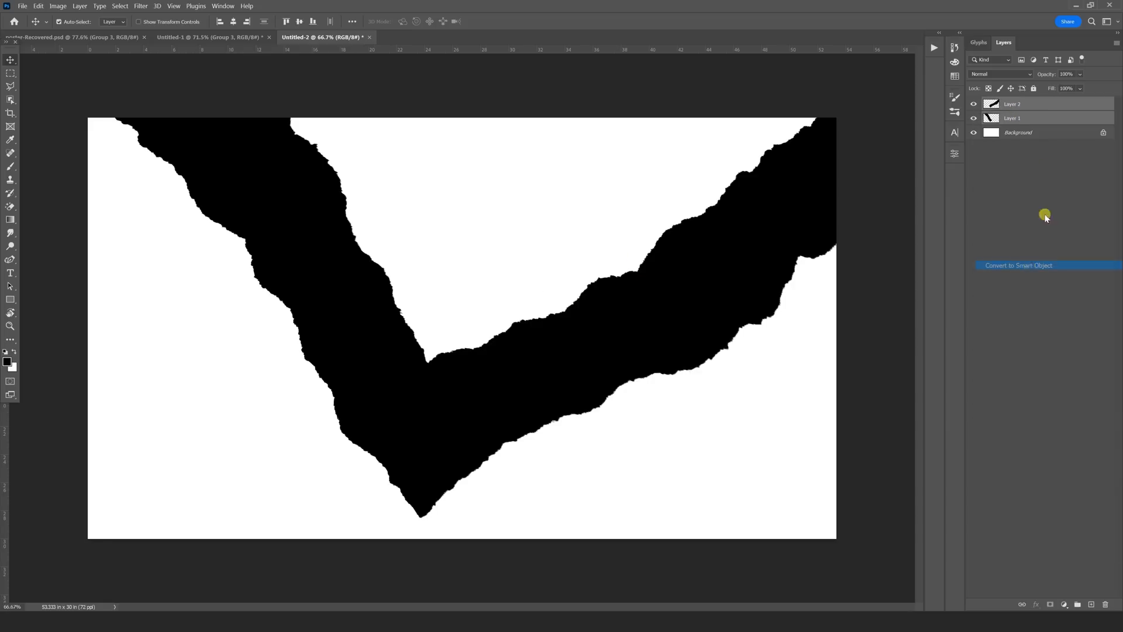
left_click_drag(1014, 109, 493, 286)
Scale and rotate the torn V to span the portrait canvas with its point behind the man's head, and order it below Group 3.
key("ctrl+t")
left_click_drag(796, 479, 588, 363)
left_click_drag(426, 253, 617, 283)
left_click_drag(828, 277, 806, 198)
mouse_move(517, 294)
left_mouse_down()
mouse_move(501, 305)
mouse_move(800, 191)
mouse_move(499, 303)
left_mouse_up()
key("Return")
left_click_drag(1015, 117, 1010, 141)
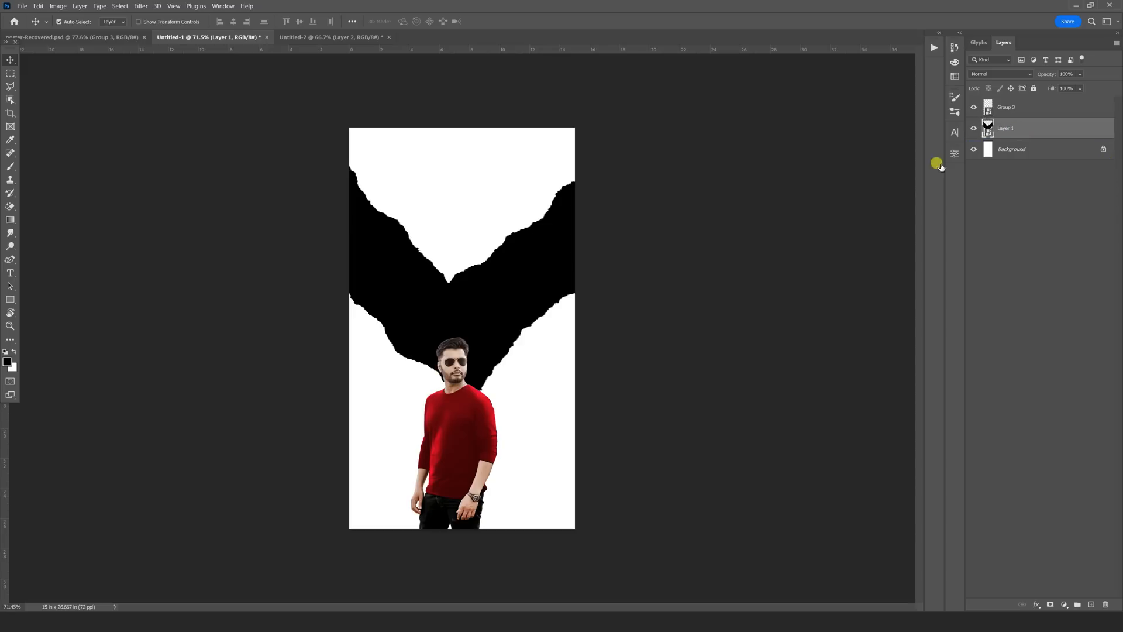
Rotate the torn V slightly clockwise and shift it so its point stays behind the man's head.
key("ctrl+t")
left_click_drag(825, 228, 830, 246)
left_click_drag(458, 330, 473, 328)
key("Return")
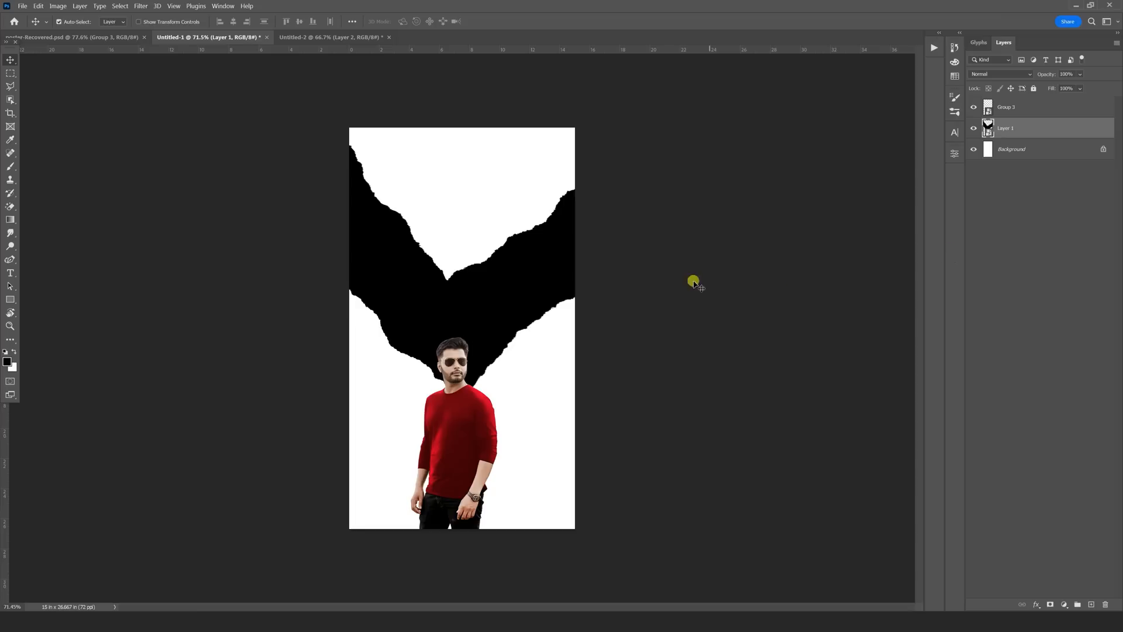
Draw a black rectangle about 1148 x 842 px covering the canvas above the torn V.
left_click(11, 300)
left_click(35, 300)
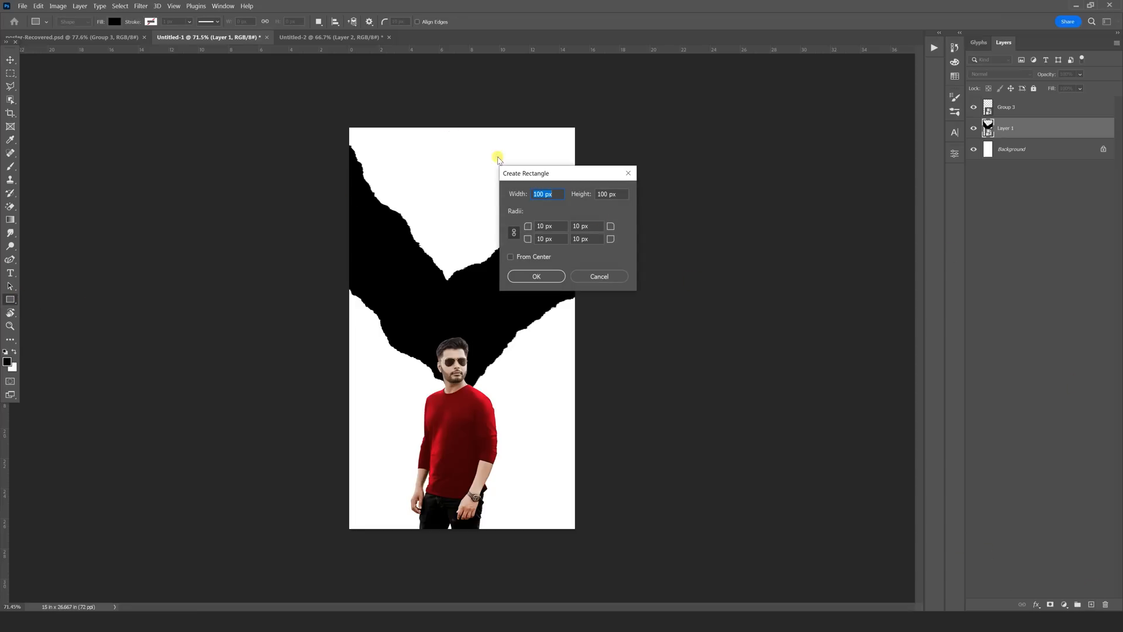
left_click(600, 276)
left_click_drag(339, 108, 574, 279)
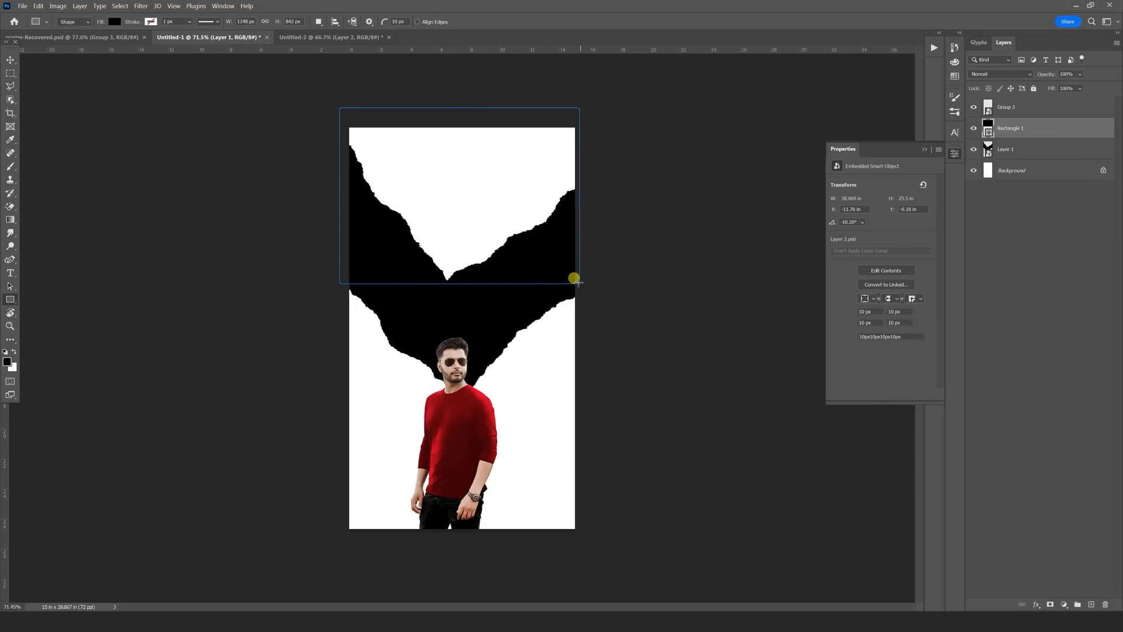
left_click(10, 64)
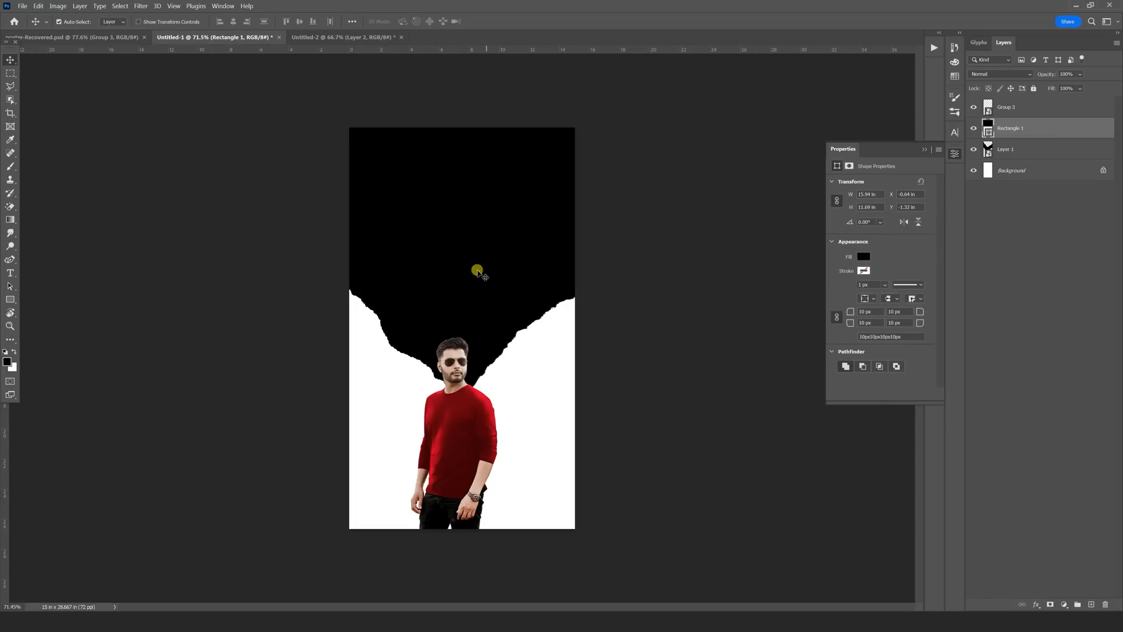
Combine the black rectangle and the torn V layer into a single smart object.
left_click(1009, 151, "shift")
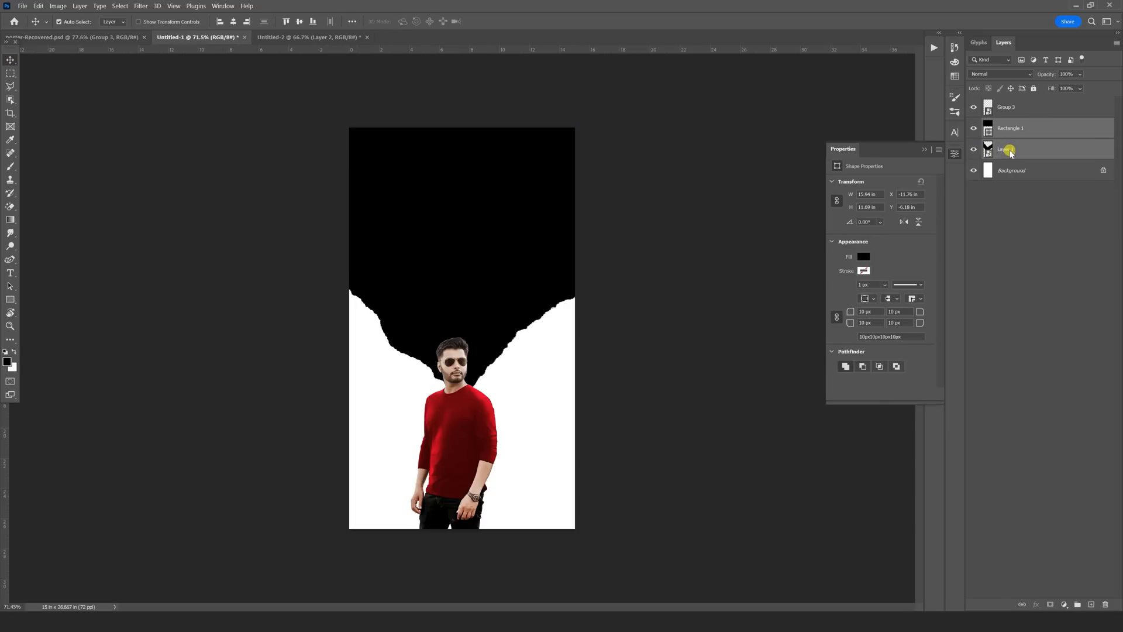
right_click(1009, 151)
left_click(1023, 261)
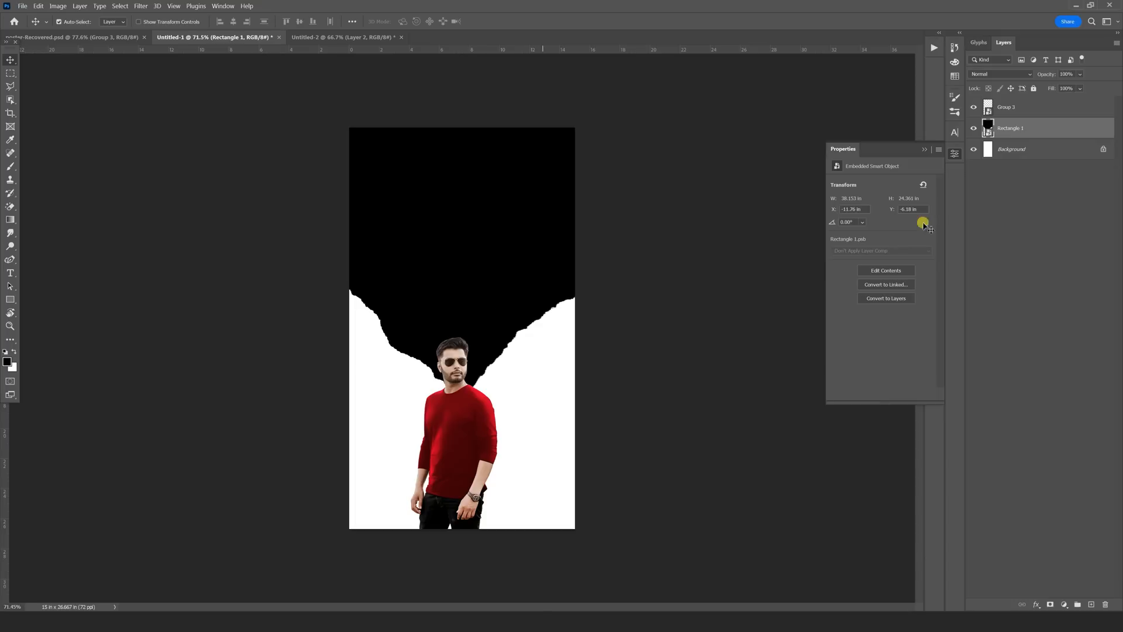
Inspect the torn black shape by toggling the visibility of the Background and Rectangle 1 layers.
left_click(974, 149)
left_click(974, 128)
left_click(973, 128)
left_click(974, 128)
left_click(973, 128)
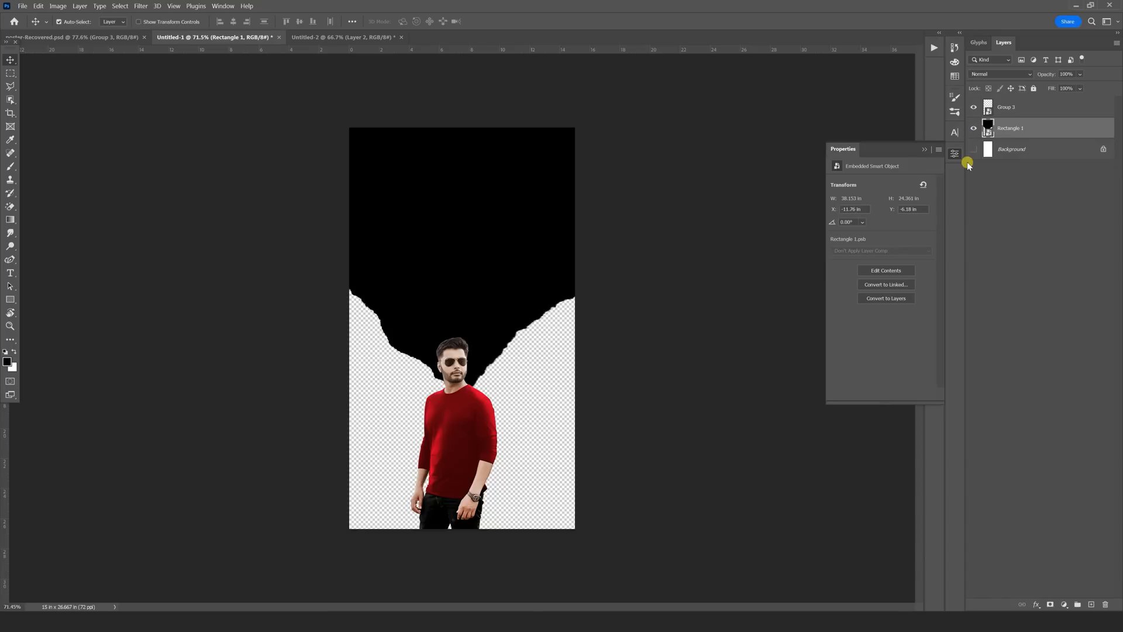
left_click(973, 149)
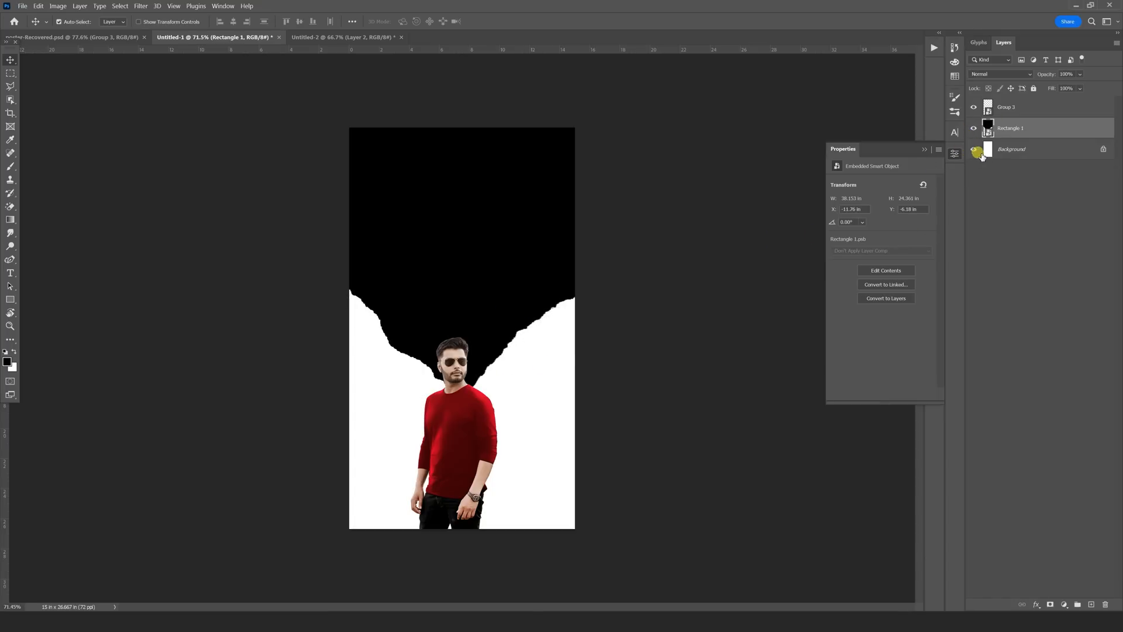
Reposition the torn black shape slightly higher on the portrait canvas.
left_click(10, 325)
left_click_drag(468, 311, 477, 318)
left_click(10, 60)
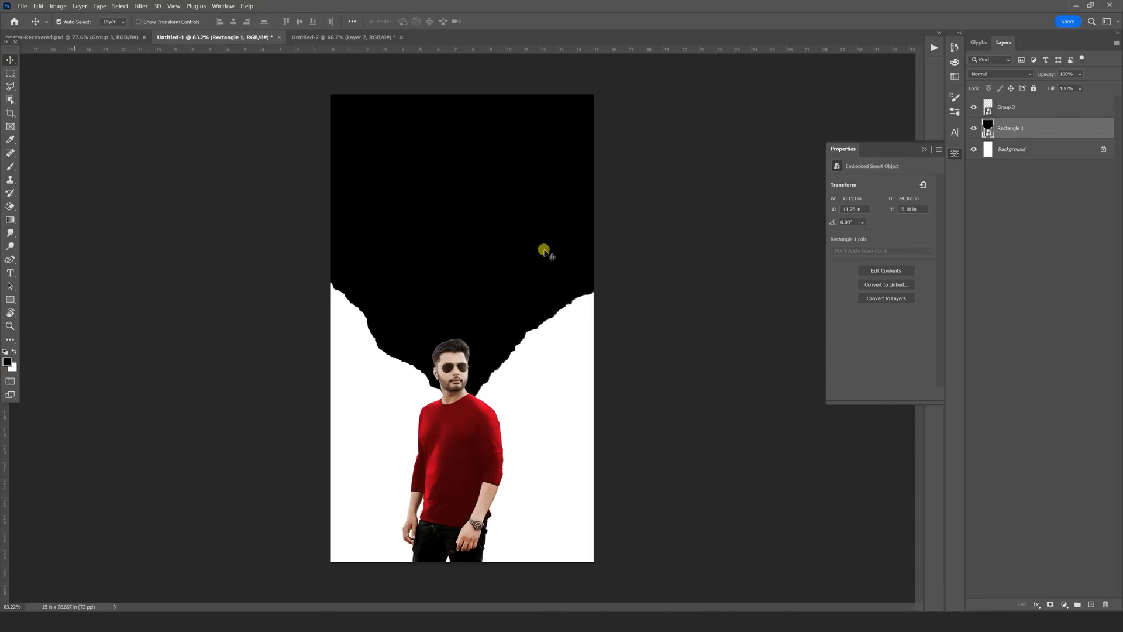
mouse_move(517, 244)
left_mouse_down()
mouse_move(531, 240)
mouse_move(510, 230)
left_mouse_up()
Move the man cut-out slightly right and up, and nudge him so his head overlaps the point of the torn black shape.
right_click(450, 449)
left_click(461, 455)
left_click_drag(462, 445, 484, 440)
key("Up")
key("Up")
key("Up")
key("Up")
key("Left")
key("Left")
key("Left")
key("Left")
key("Left")
key("Up")
key("Up")
key("Up")
key("Up")
key("Up")
key("Up")
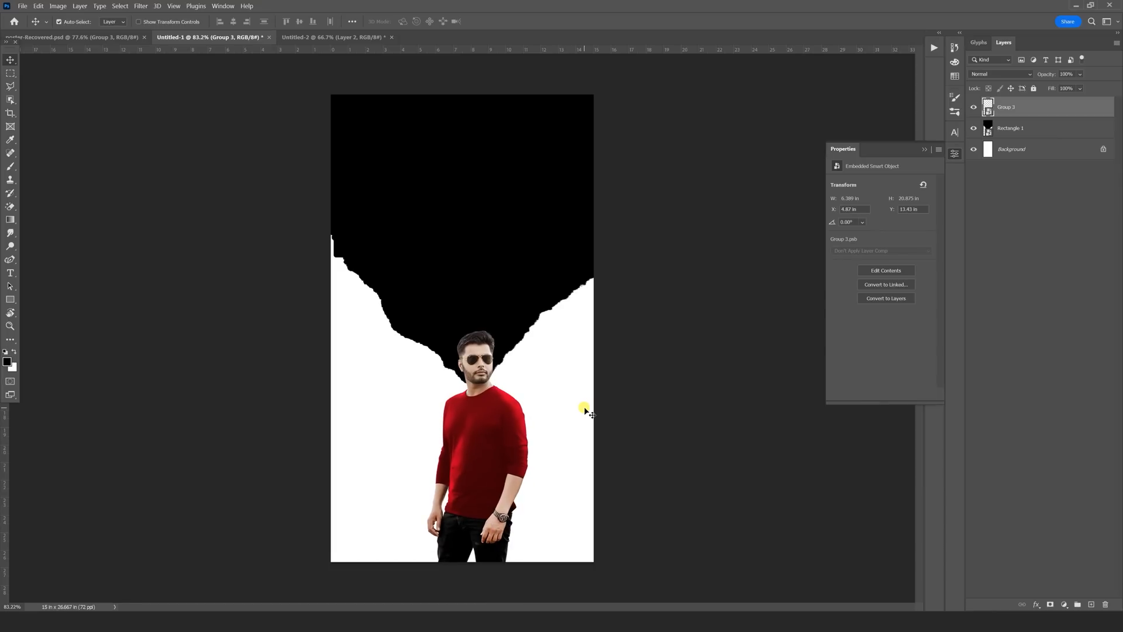
Copy the Background copy layer and the three layers beneath it from the original poster into the portrait document.
left_click(80, 38)
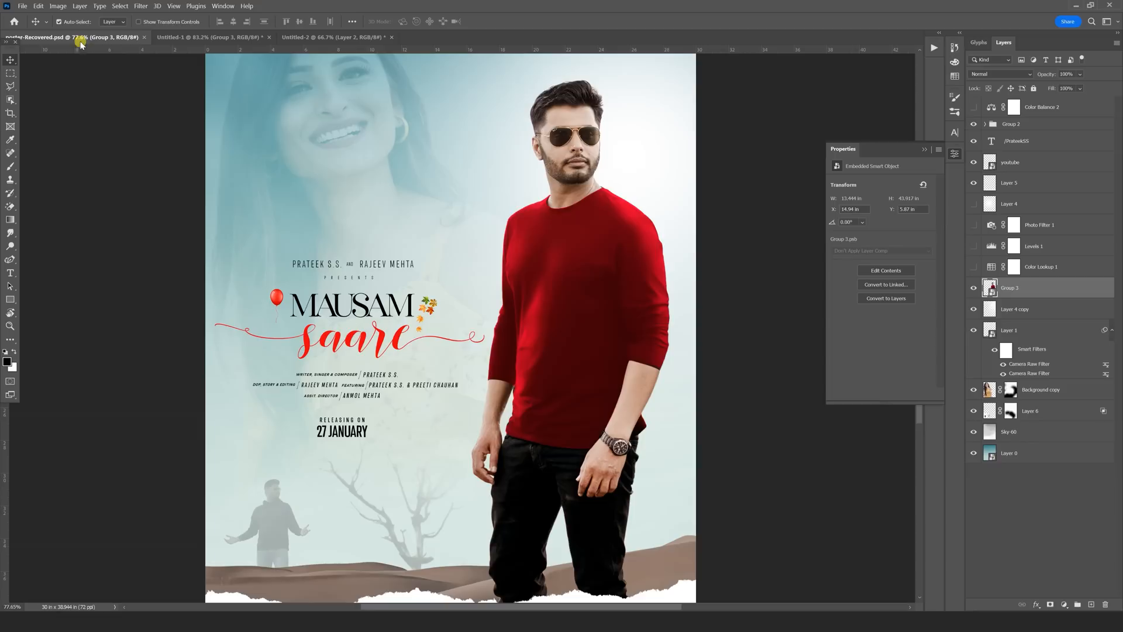
left_click(1025, 164)
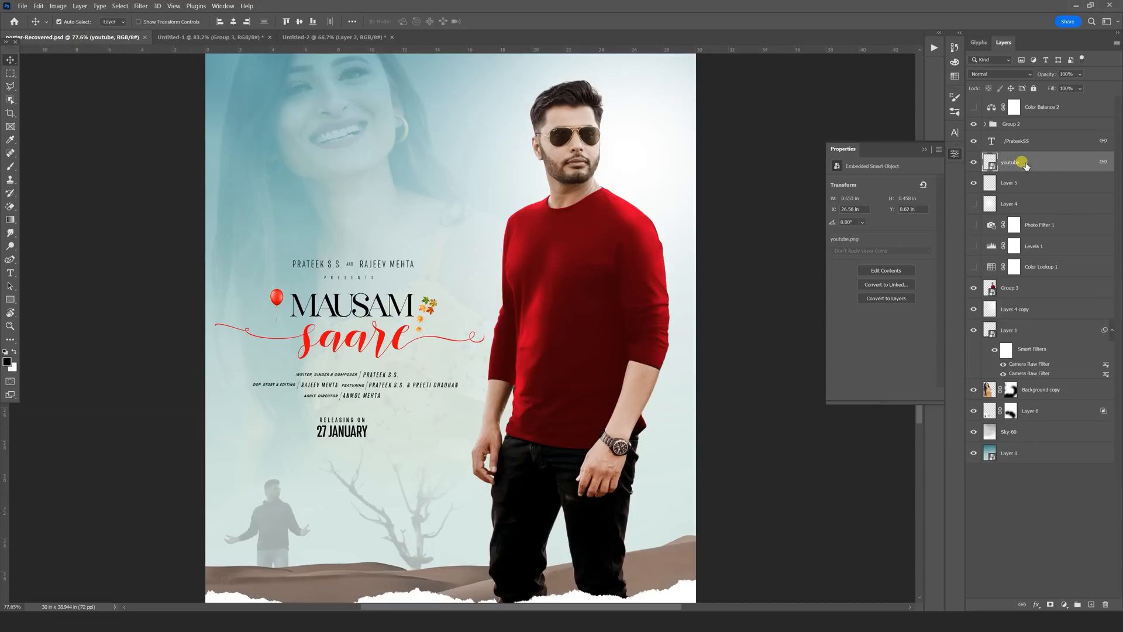
right_click(386, 347)
left_click(409, 352)
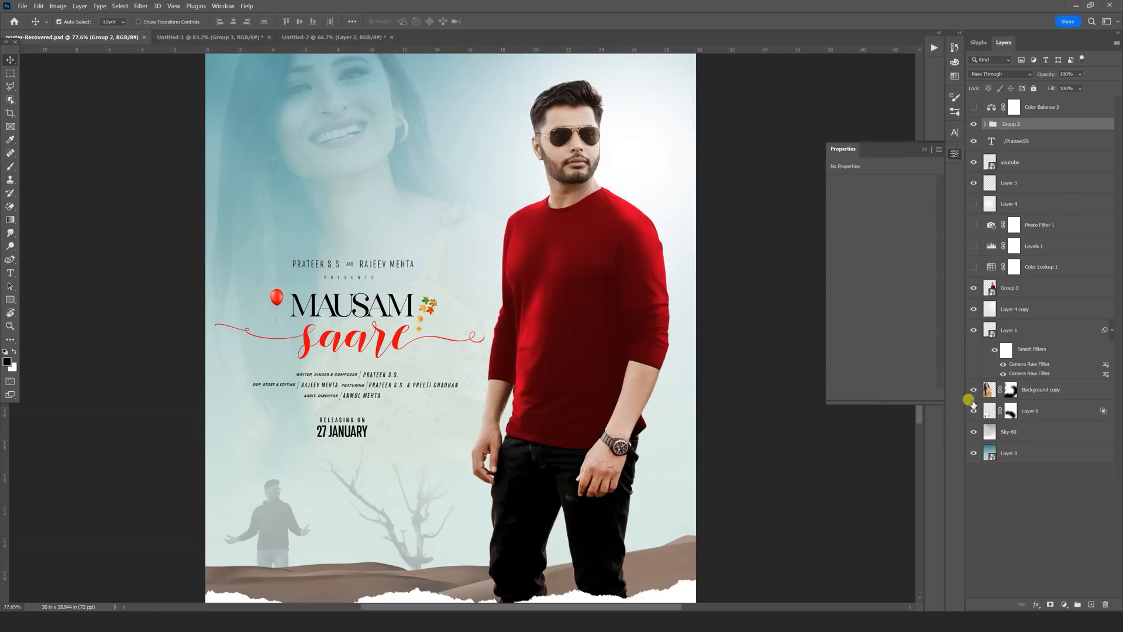
left_click(1019, 435)
left_click(1019, 452, "ctrl")
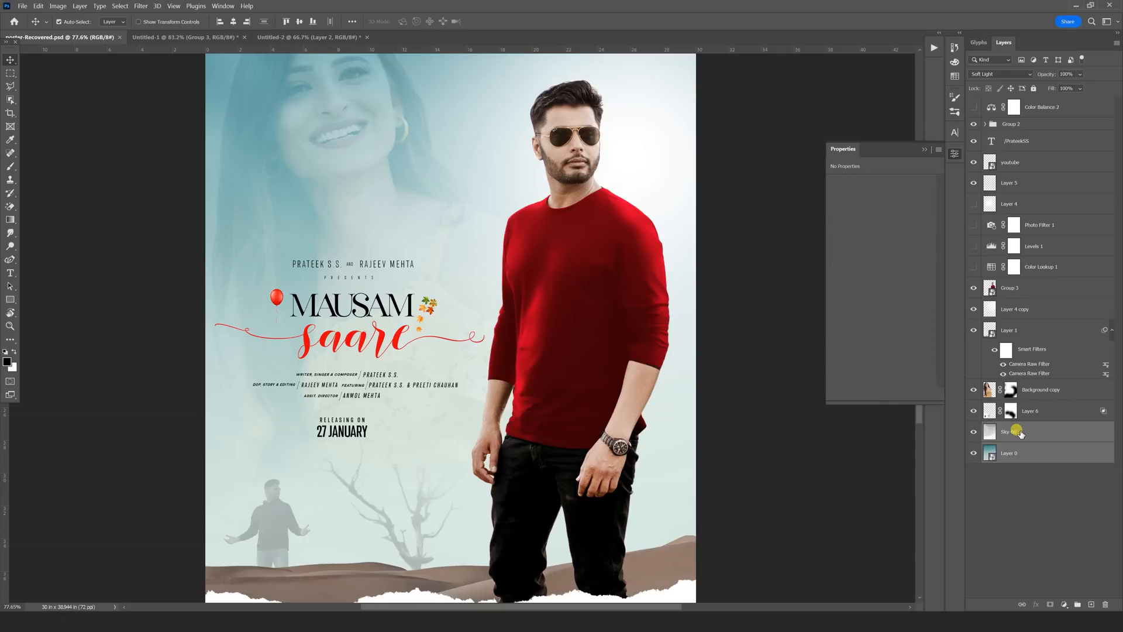
left_click(1020, 434)
left_click(1026, 390, "shift")
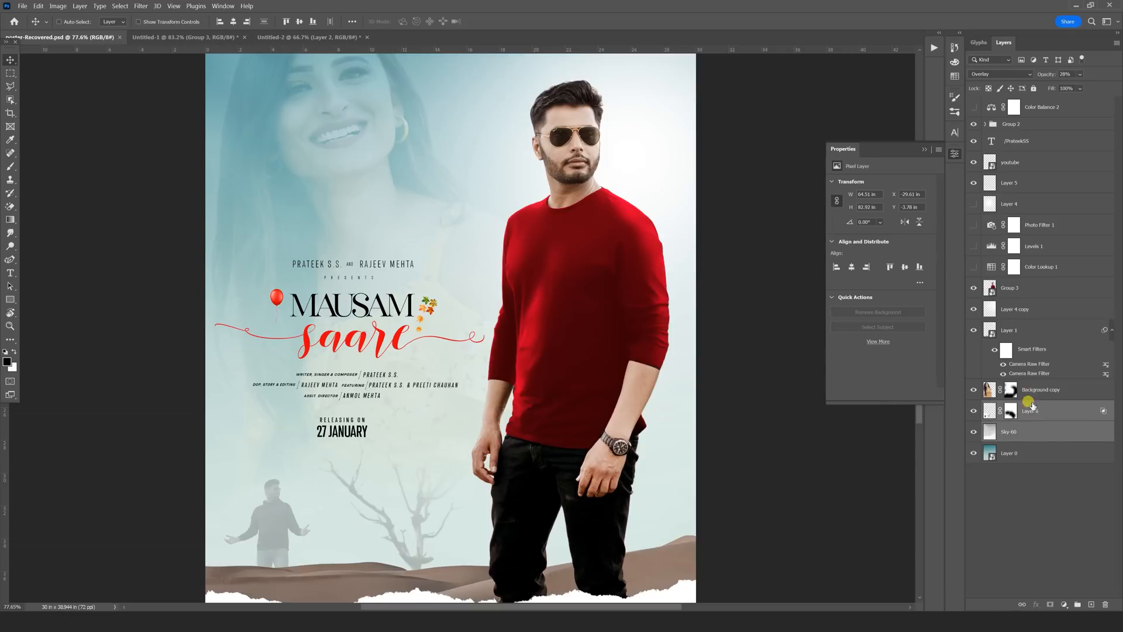
left_click(1011, 453, "ctrl")
left_click_drag(1048, 384, 468, 400)
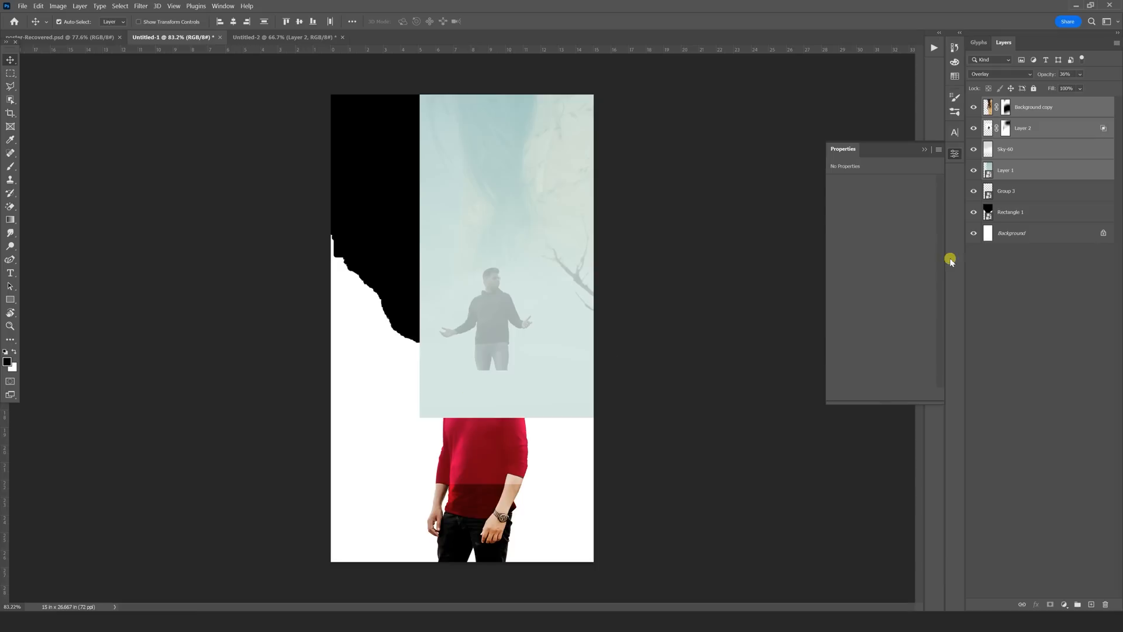
Place the imported background layers beneath the torn black shape and scale them to 65.59% to cover the lower part of the canvas.
left_click_drag(1028, 176, 1028, 221)
key("ctrl+t")
left_click_drag(573, 307, 530, 436)
left_click_drag(844, 103, 610, 298)
left_click_drag(755, 218, 595, 283)
key("Return")
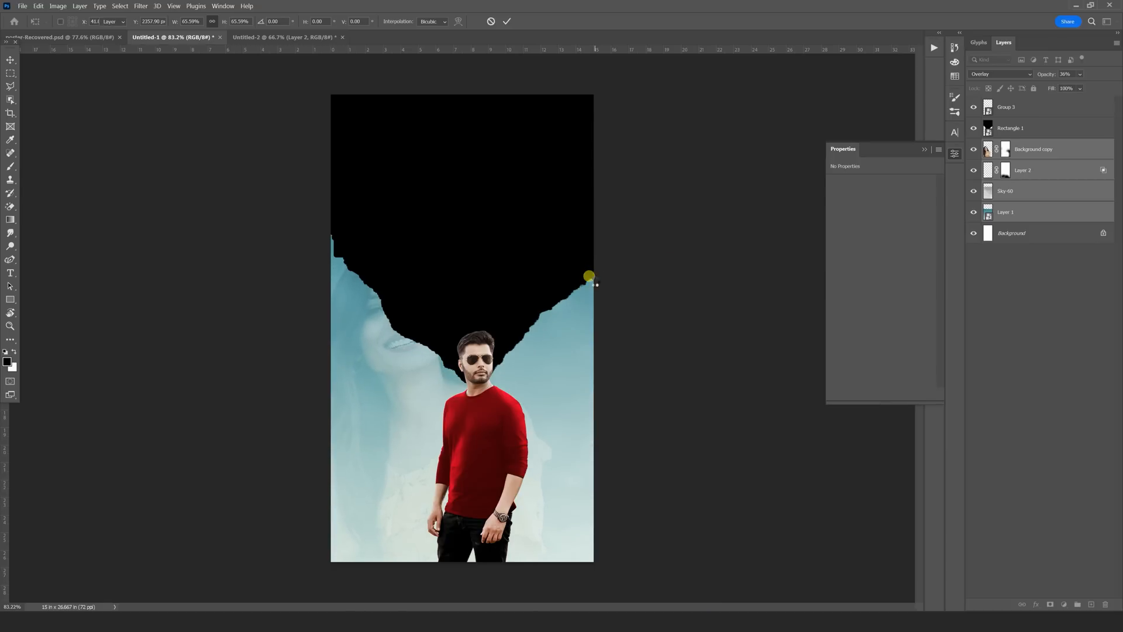
Shrink the Background copy layer to 16.67 in wide and reposition it so the woman's face sits beside the man.
left_click(1041, 150)
key("ctrl+t")
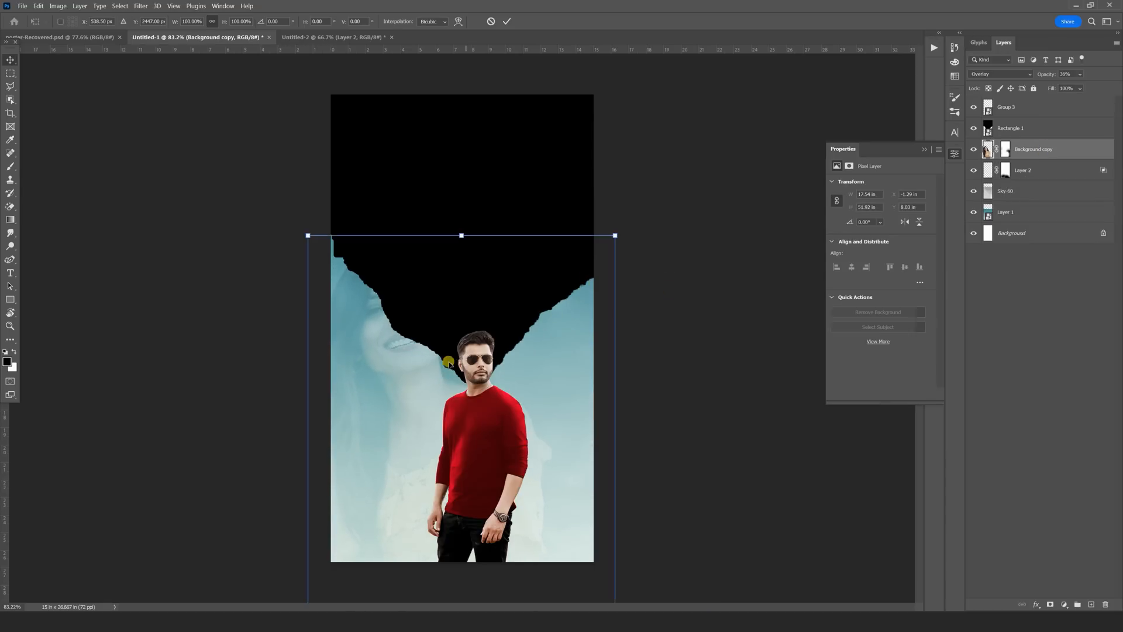
mouse_move(389, 410)
left_mouse_down()
mouse_move(381, 435)
mouse_move(380, 426)
left_mouse_up()
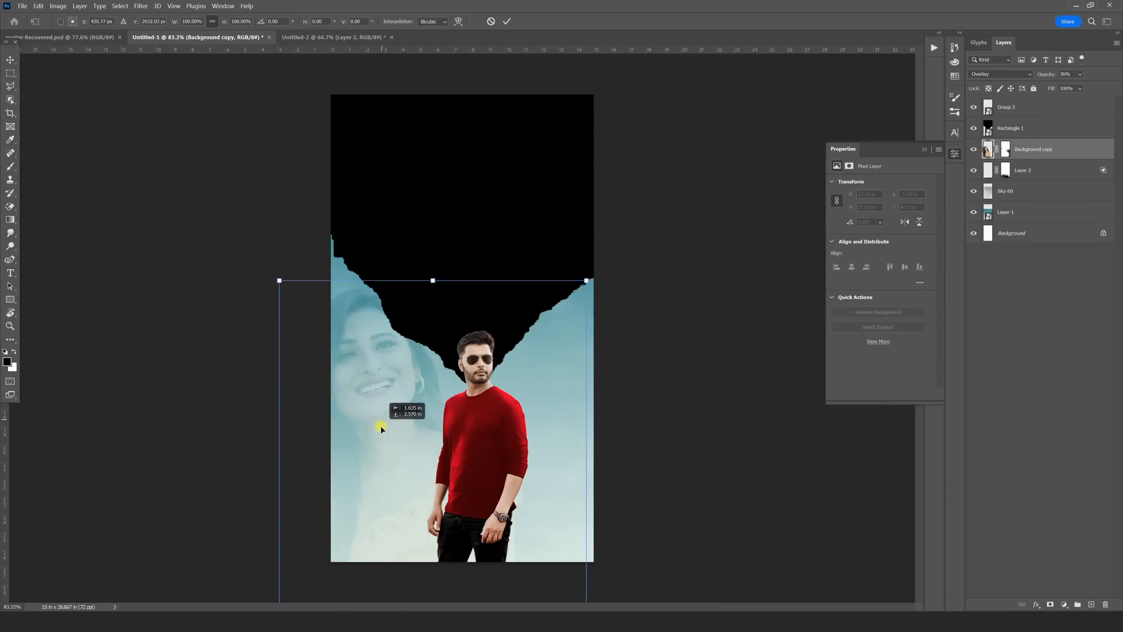
left_click_drag(582, 281, 560, 324)
left_click_drag(515, 398, 526, 377)
key("Return")
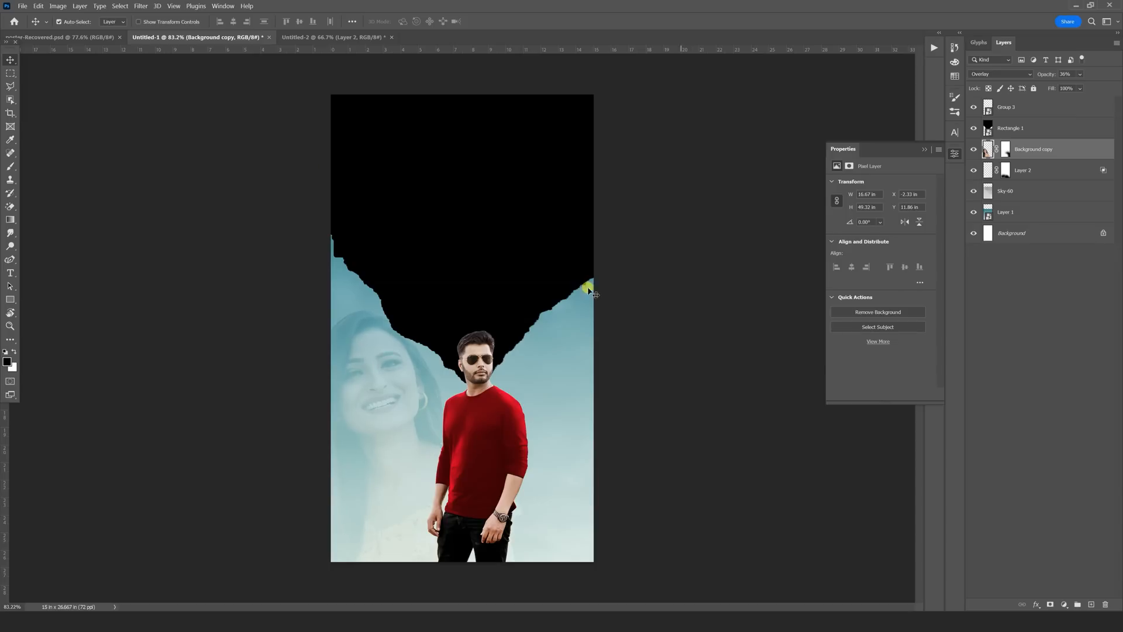
Copy the Group 2 title and credits group from the original poster into the portrait document.
left_click(108, 38)
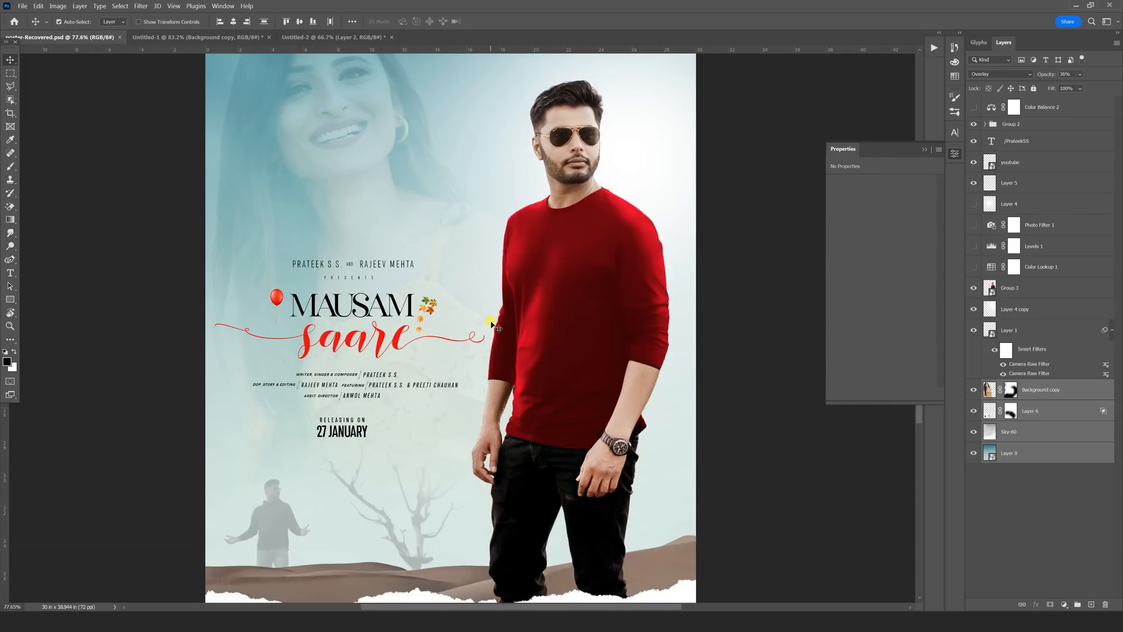
right_click(402, 343)
left_click(412, 353)
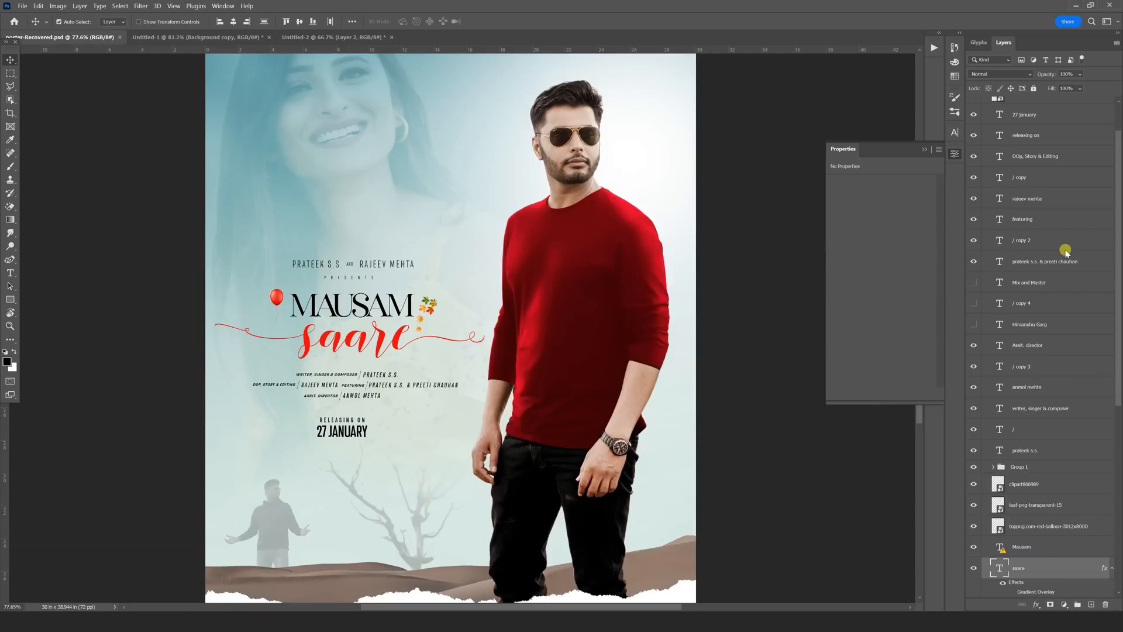
scroll(1052, 234, "up", 2)
left_click(985, 123)
double_click(1010, 124)
left_click_drag(1027, 125, 370, 481)
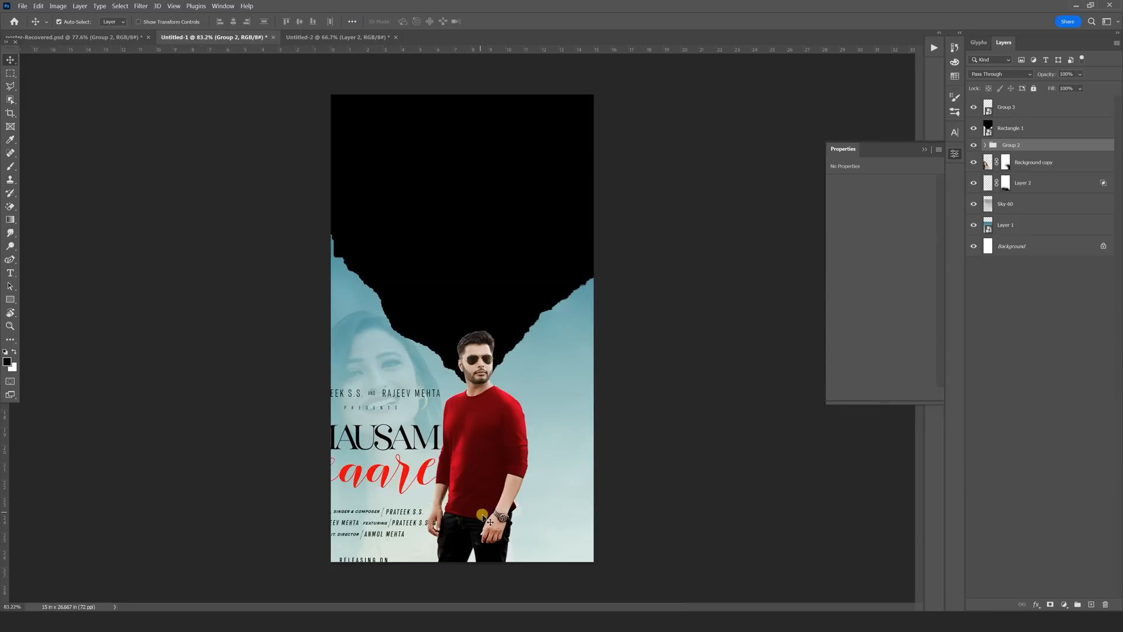
Scale down the title group and place it beside the man, shifting the man and torn black shape slightly right to make room.
left_click(696, 279)
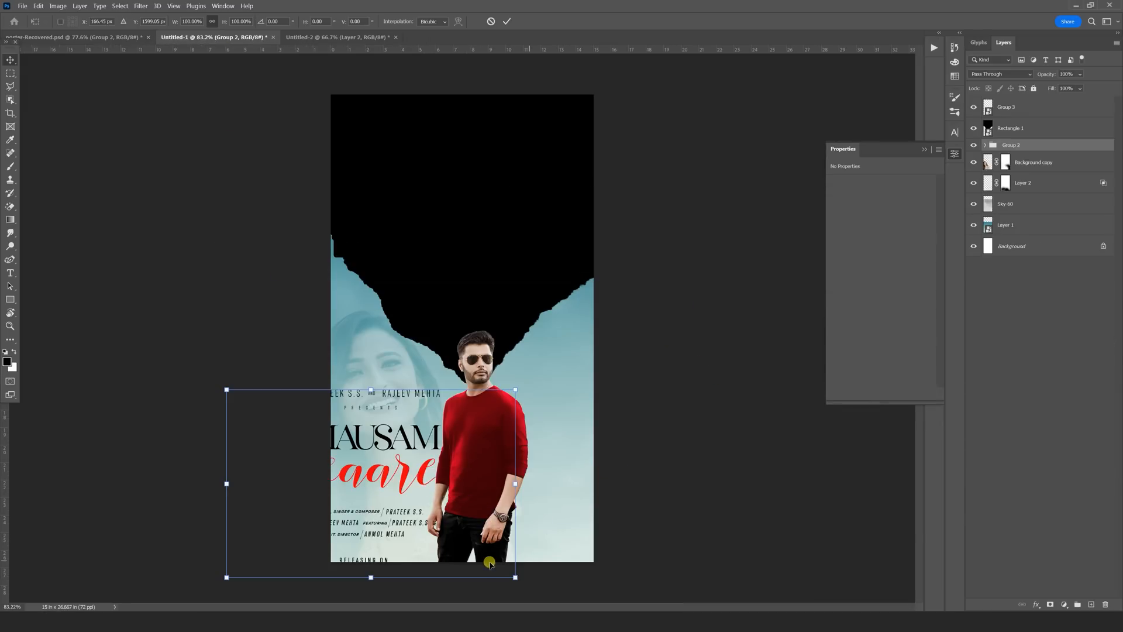
left_click_drag(493, 565, 483, 527)
key("Return")
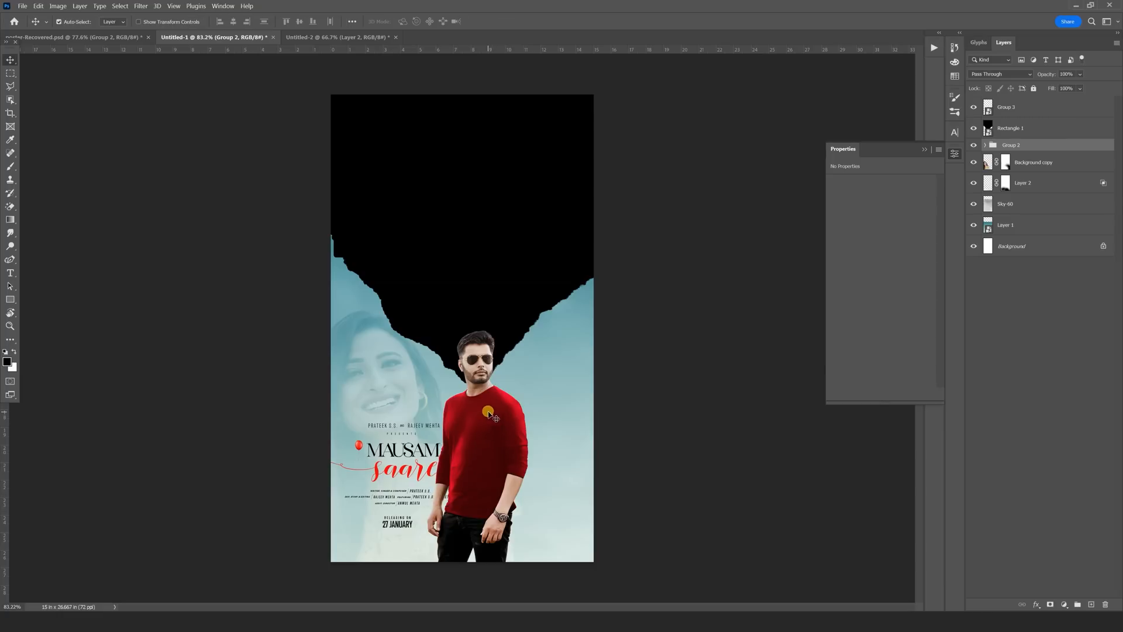
left_click_drag(498, 410, 513, 412)
mouse_move(501, 241)
left_mouse_down()
mouse_move(517, 243)
mouse_move(513, 259)
left_mouse_up()
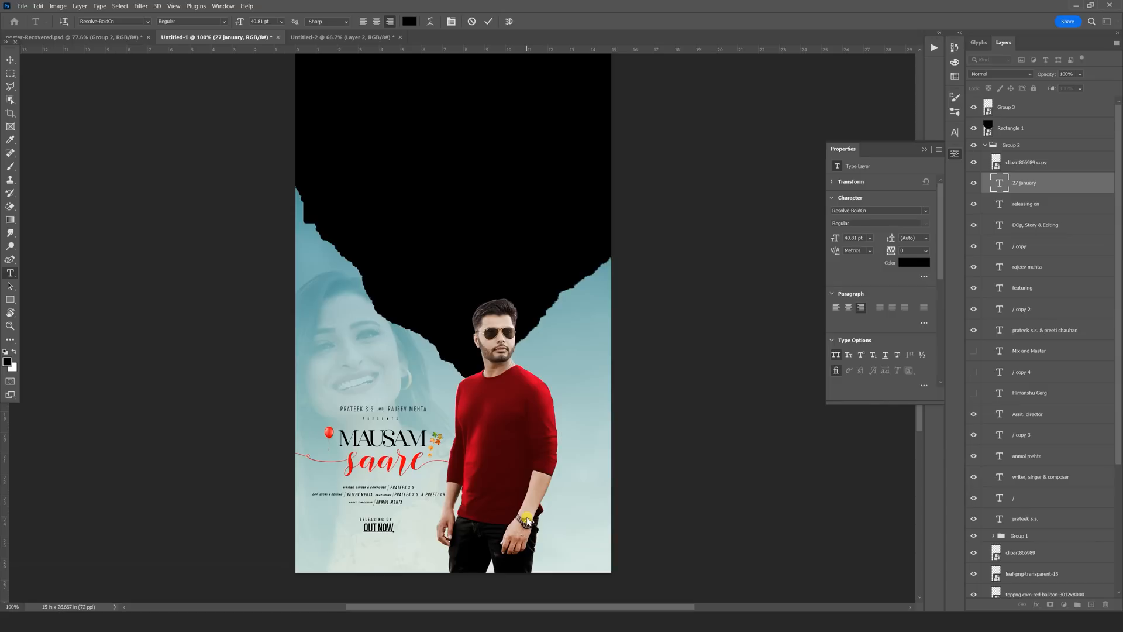
Enlarge the OUT NOW text to 101.97 pt beneath the credits and delete the "Releasing on" line.
left_click(9, 63)
key("ctrl+t")
mouse_move(395, 532)
left_mouse_down()
mouse_move(424, 547)
mouse_move(397, 542)
left_mouse_up()
key("Return")
right_click(377, 519)
left_click(395, 533)
key("Delete")
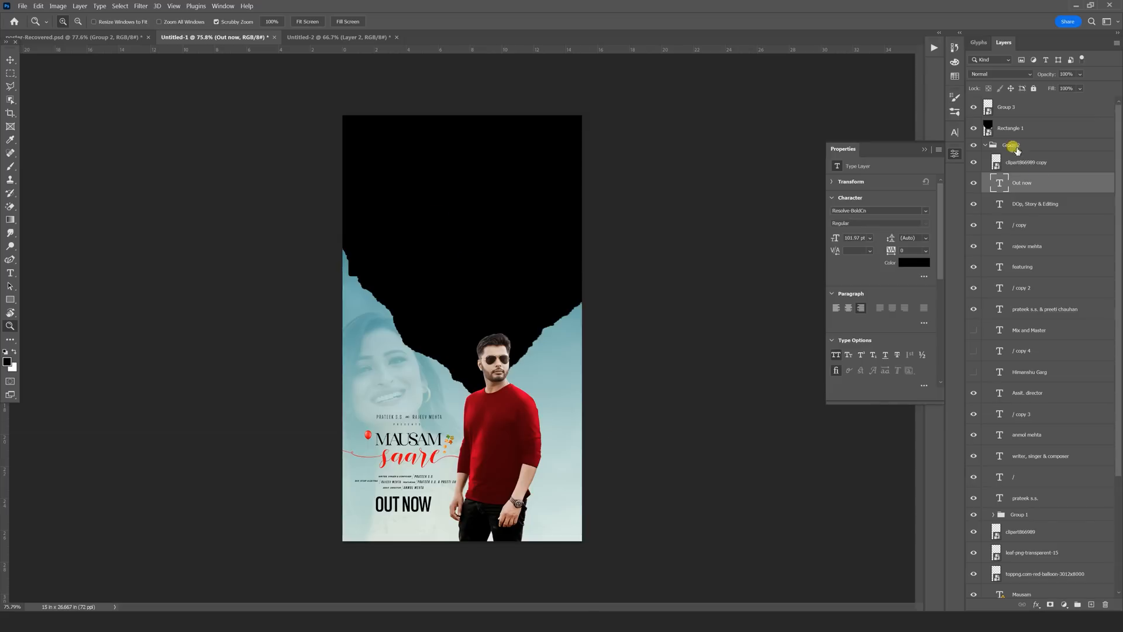
Collapse Group 2 and combine Layer 2, Sky 60 and Layer 1 into a single smart object.
left_click(984, 146)
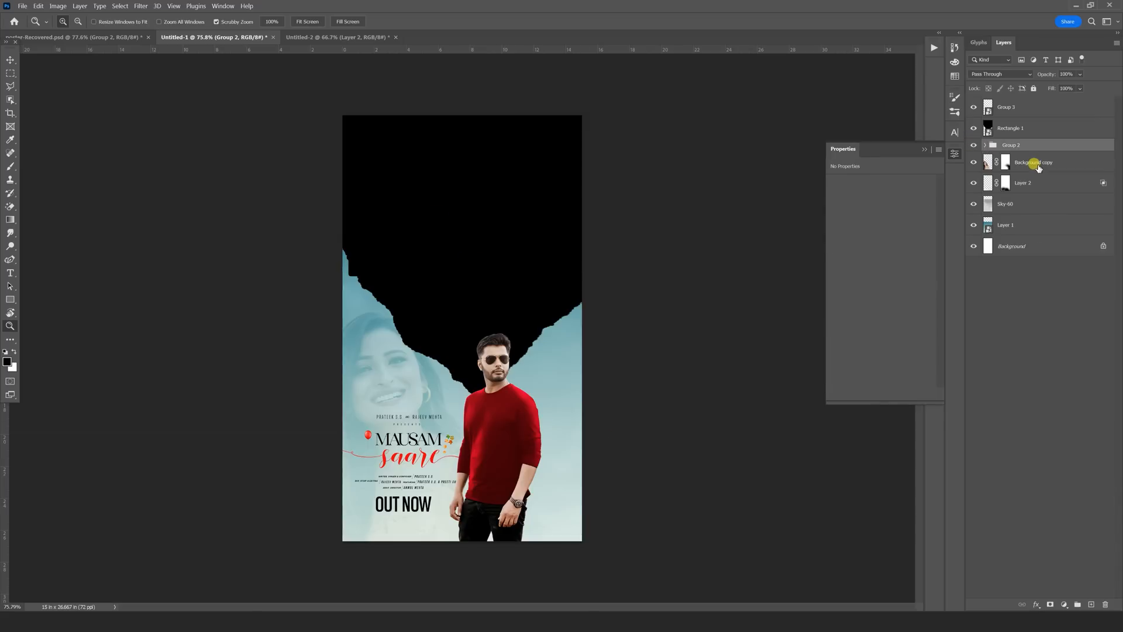
left_click(1034, 168)
left_click(1021, 185)
left_click(1011, 206, "shift")
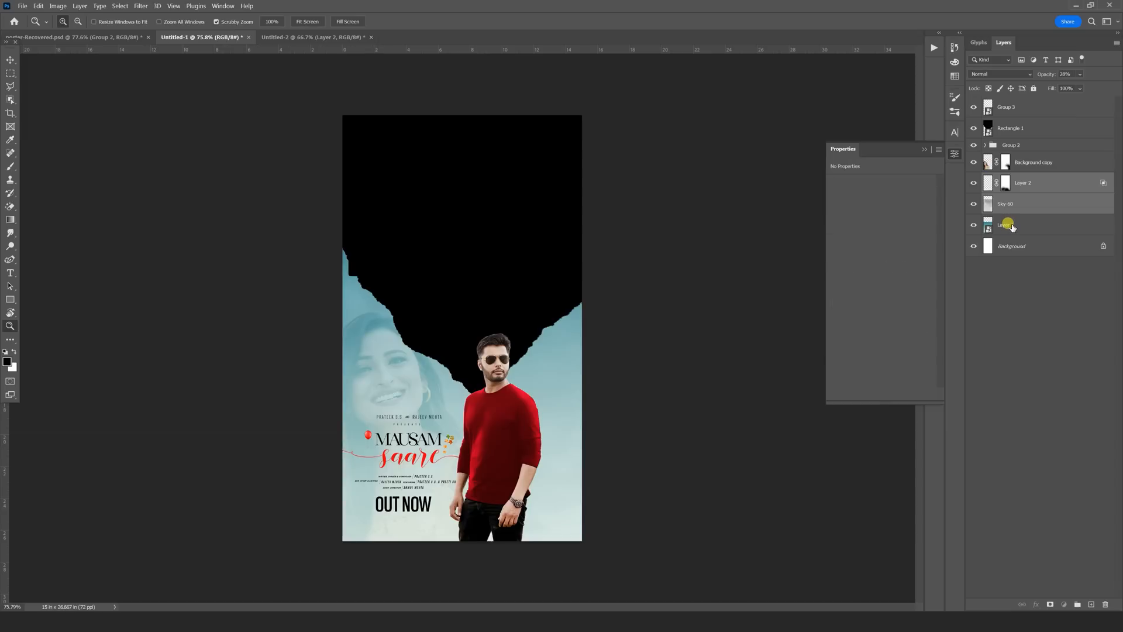
left_click(1011, 226, "shift")
right_click(1014, 225)
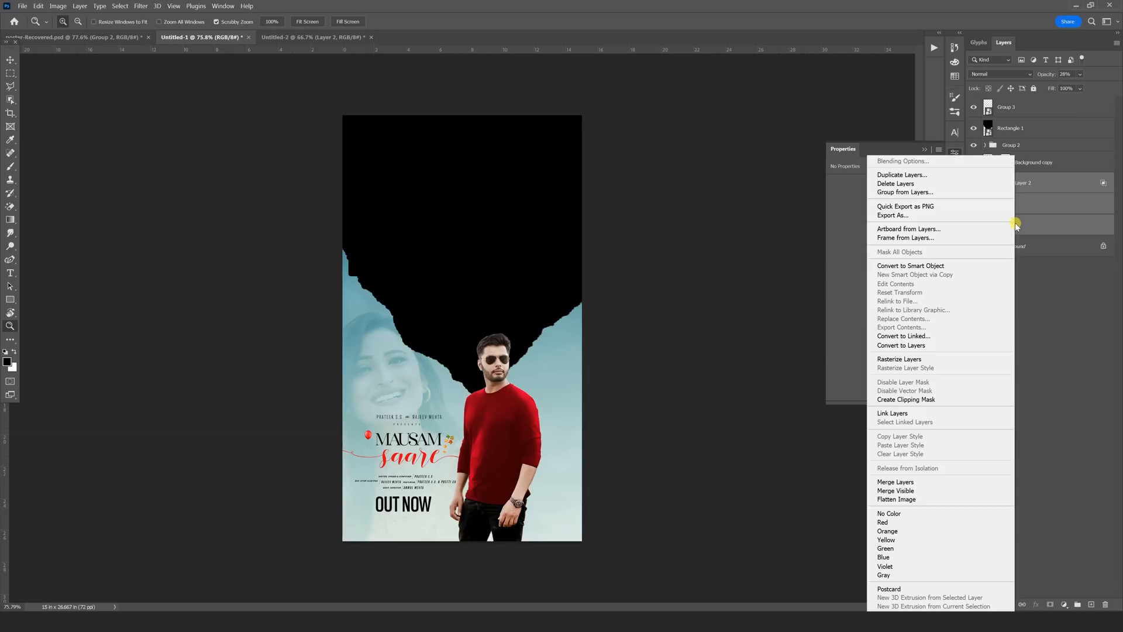
left_click(965, 266)
left_click(1035, 183)
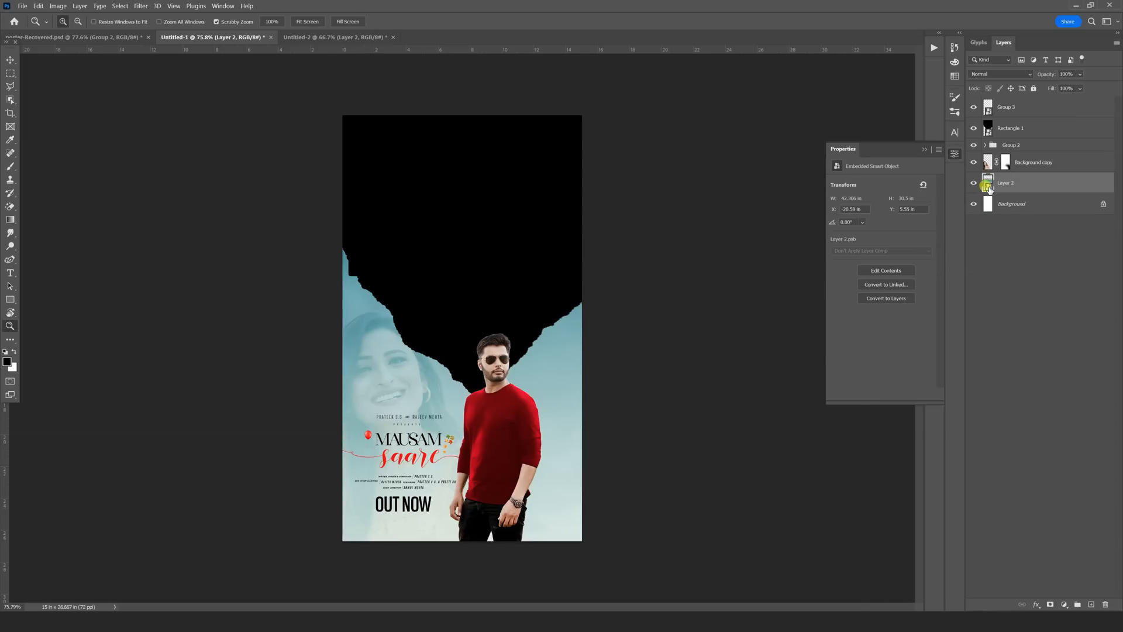
Compare the poster with the merged Layer 2 background and the torn Rectangle 1 shape switched off and on.
left_click(973, 182)
left_click(973, 183)
left_click(973, 182)
left_click(973, 182)
left_click(973, 182)
left_click(974, 183)
left_click(1036, 128)
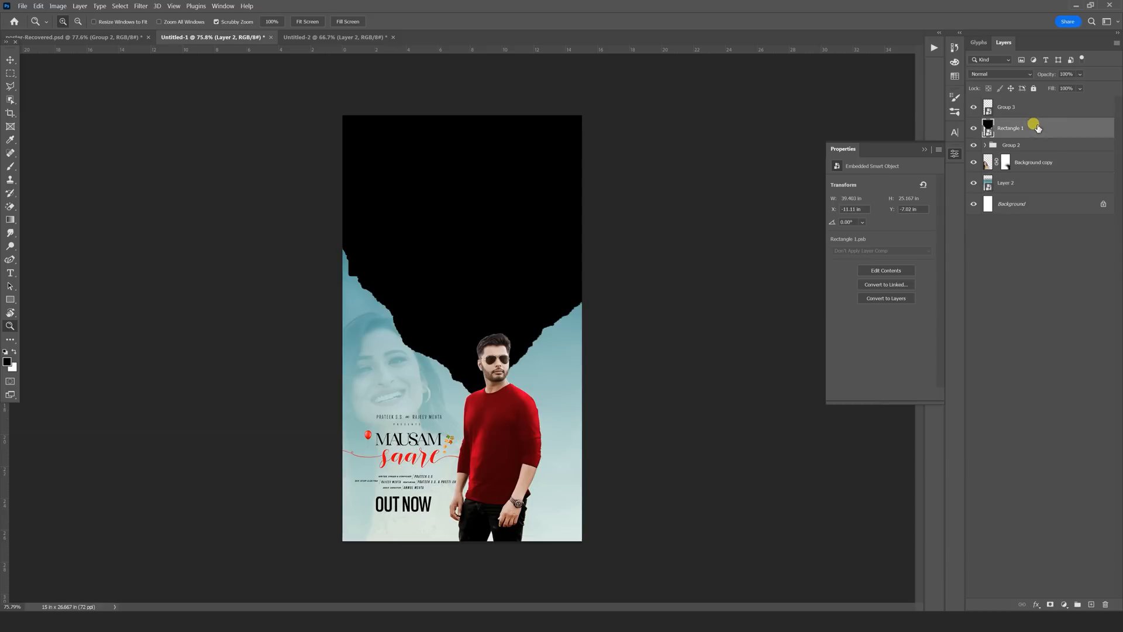
left_click(973, 128)
left_click(974, 128)
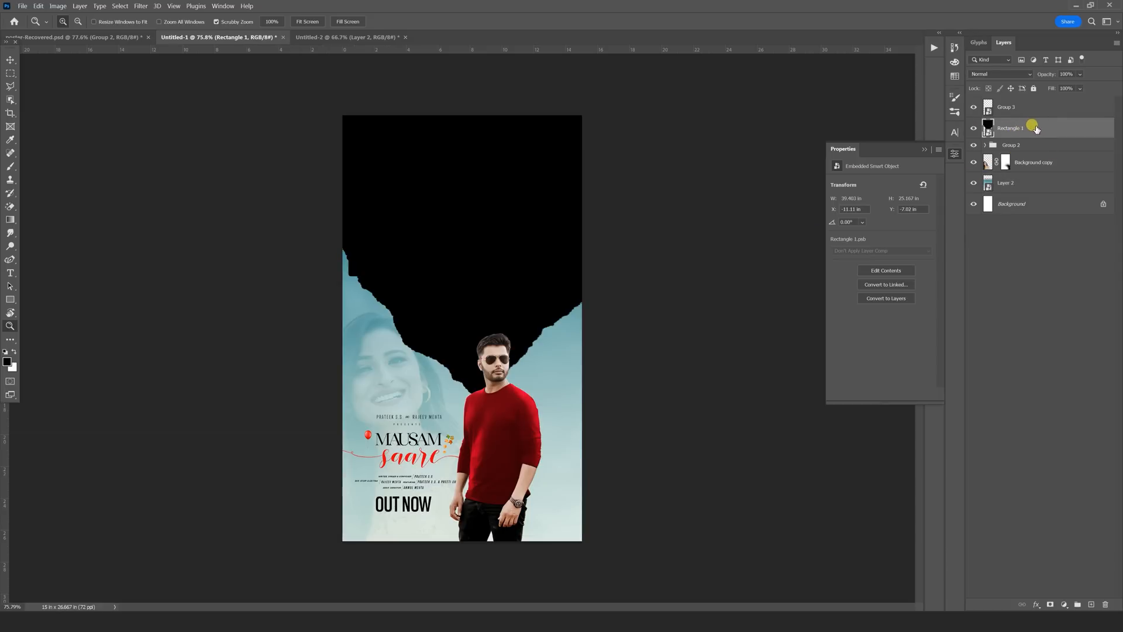
Mask Layer 2 with the inverse of the Rectangle 1 shape, and hide the Rectangle 1 and Background layers.
left_click(988, 129, "ctrl")
left_click(1013, 184)
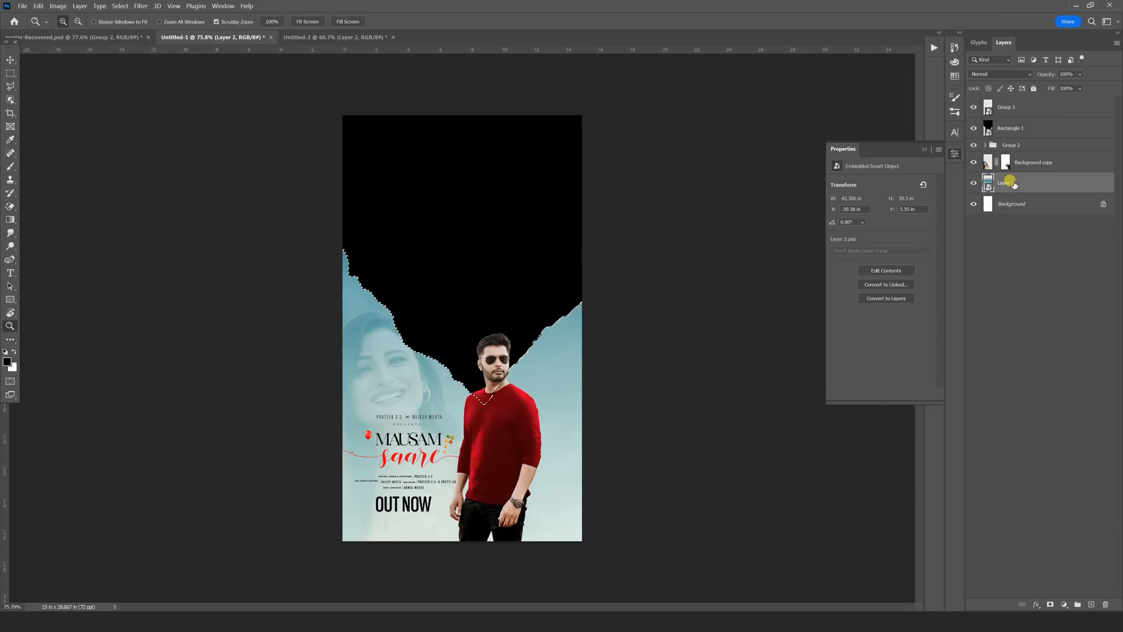
left_click(121, 7)
left_click(143, 46)
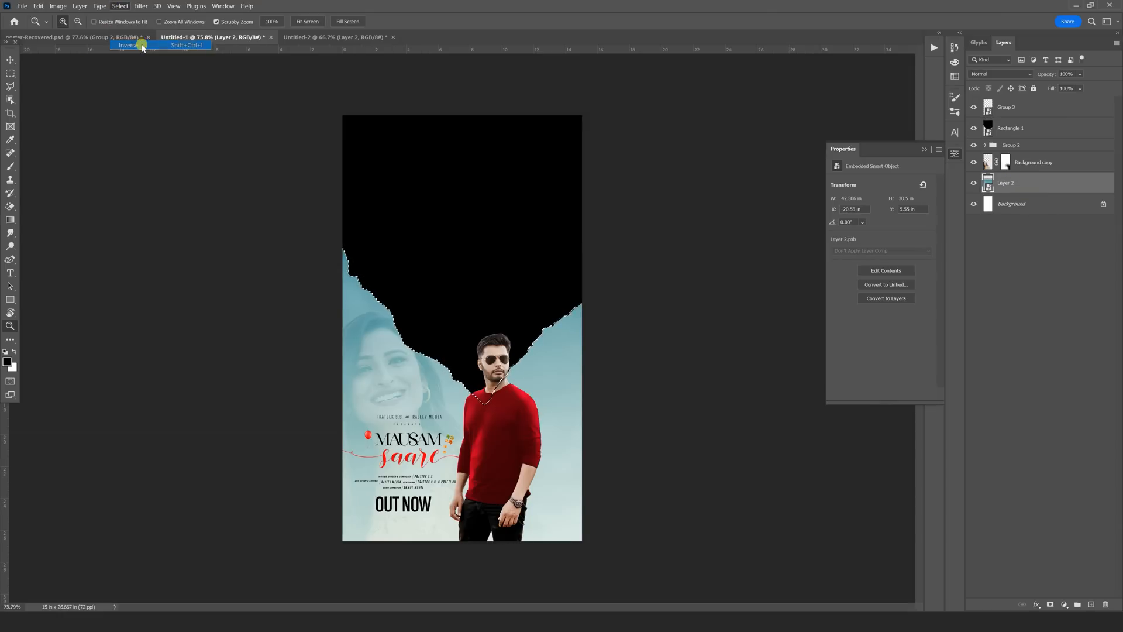
left_click(1050, 604)
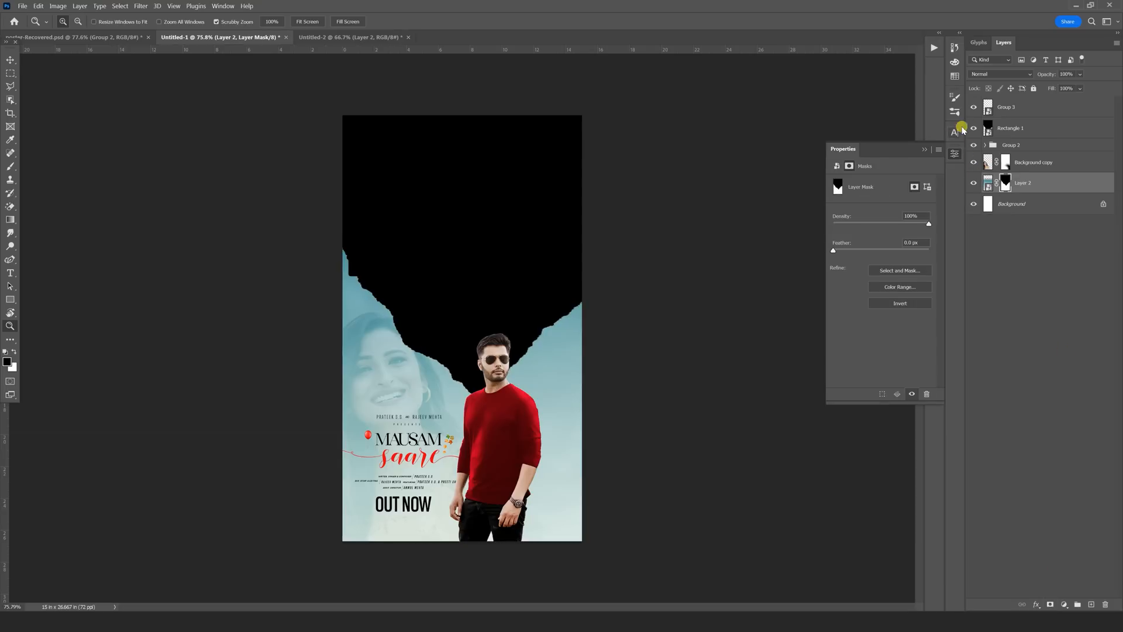
left_click(973, 128)
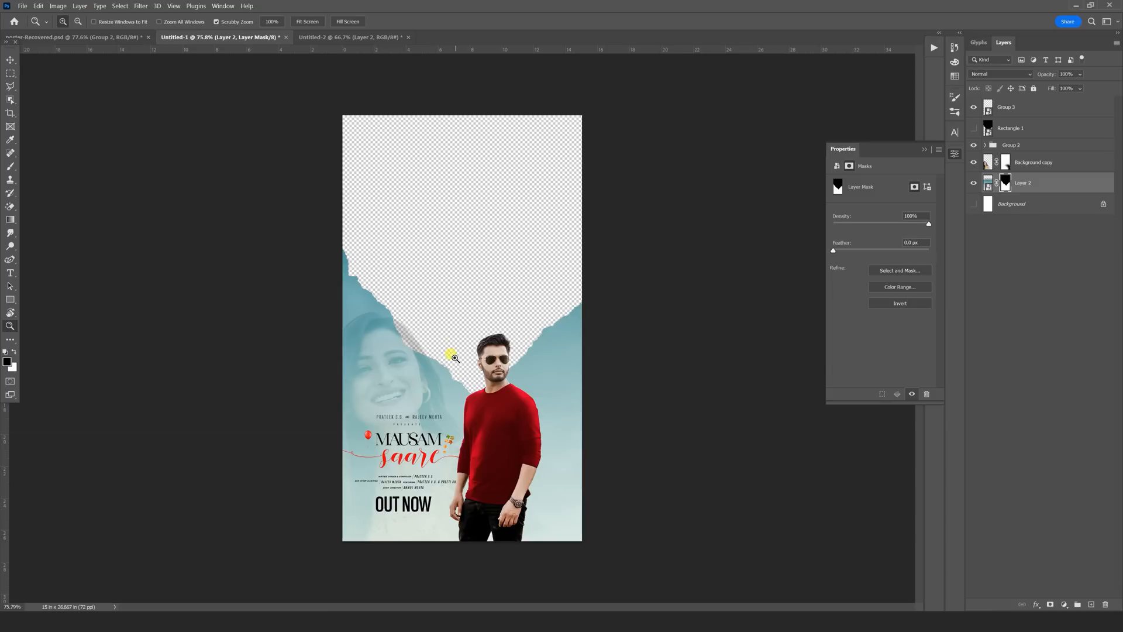
Clip the Background copy layer to Layer 2 so the woman's image stays within the torn edge.
left_click_drag(428, 362, 403, 286)
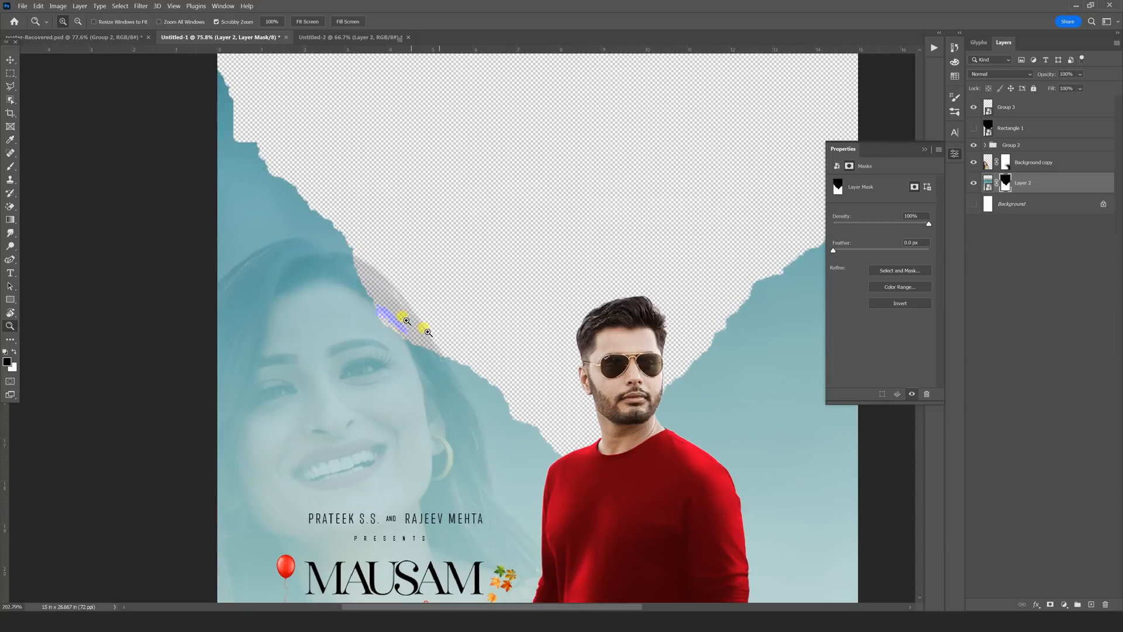
left_click_drag(1057, 159, 1053, 169)
left_click(1052, 172, "alt")
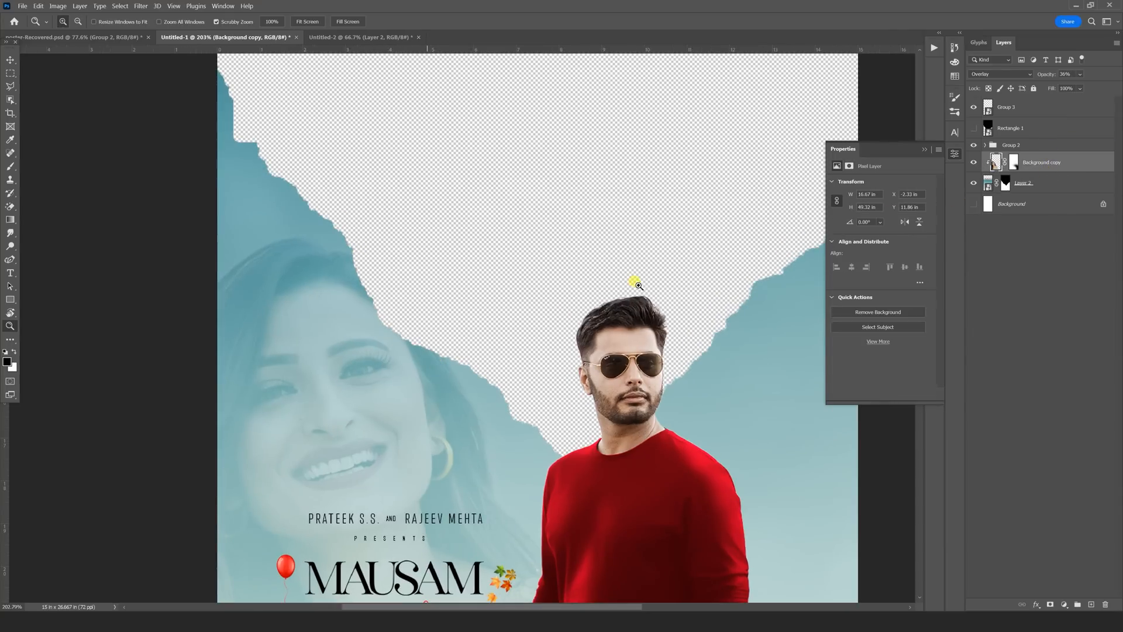
right_click(1056, 168)
left_click(1031, 365)
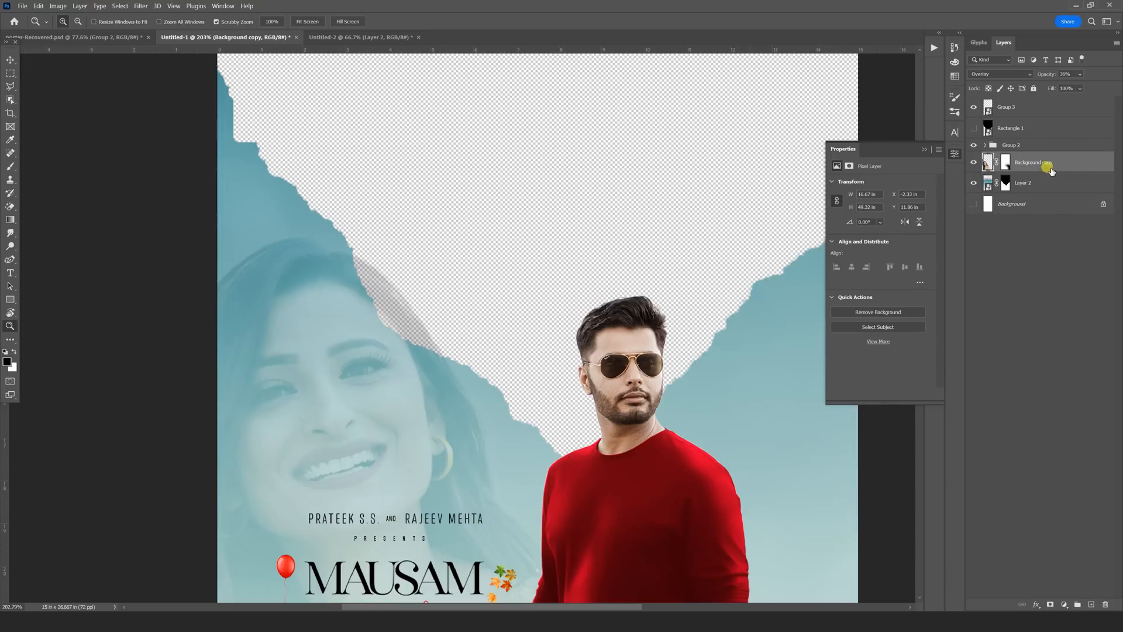
right_click(1051, 173)
left_click(1031, 361)
key("ctrl+0")
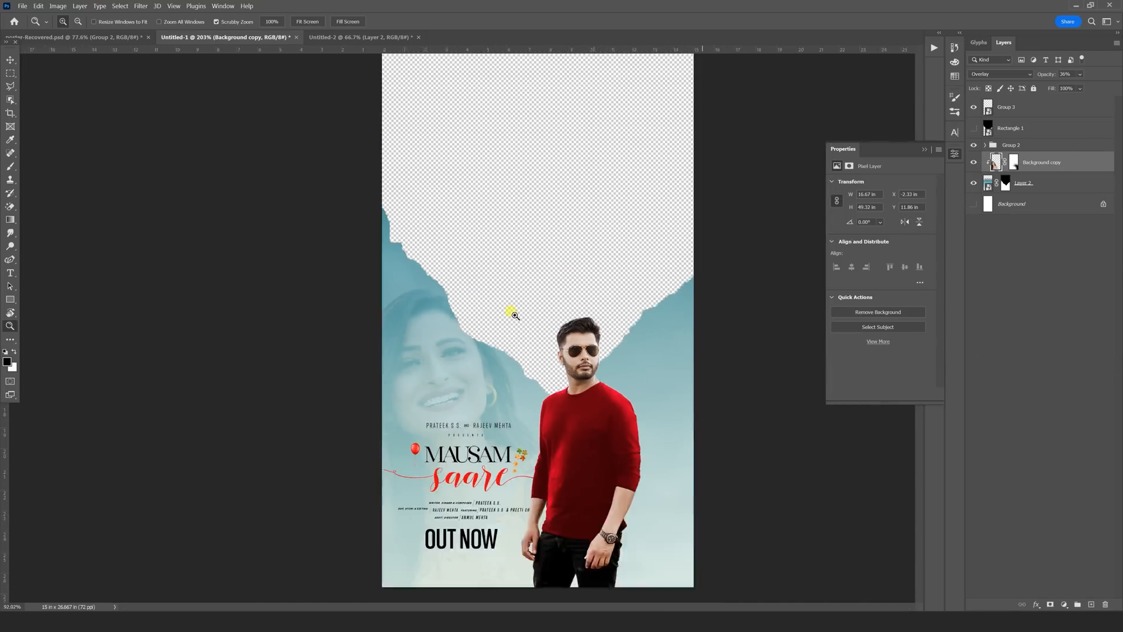
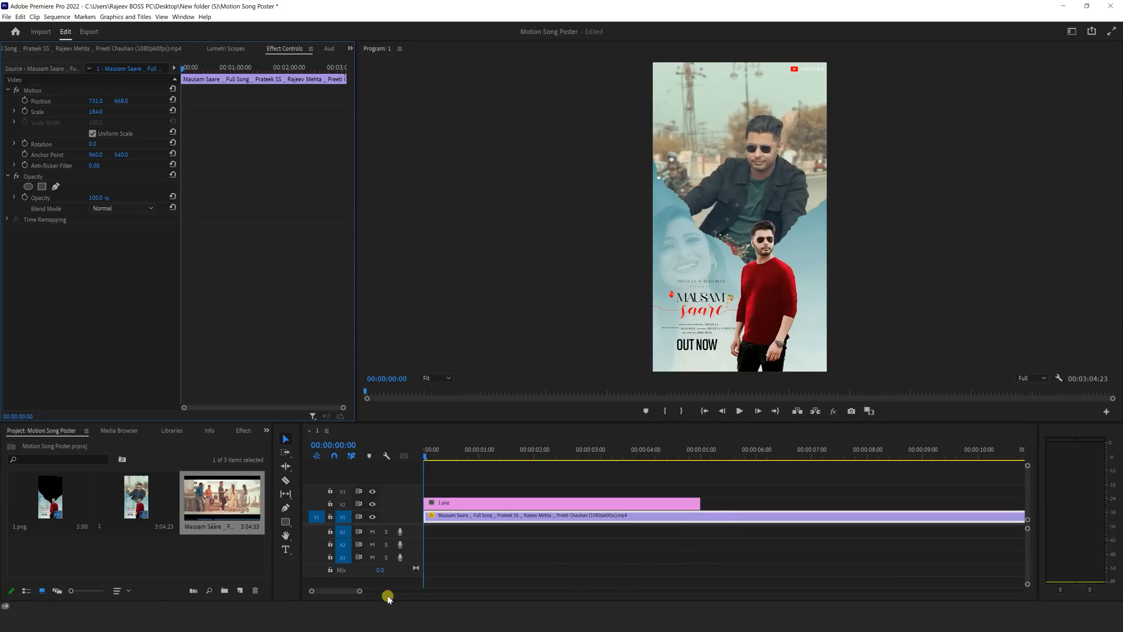
In Premiere Pro, place the playhead at 00:00:00:12 and split the Mausam Saare song video there with the Razor tool.
left_click_drag(358, 592, 500, 591)
left_click_drag(455, 502, 514, 473)
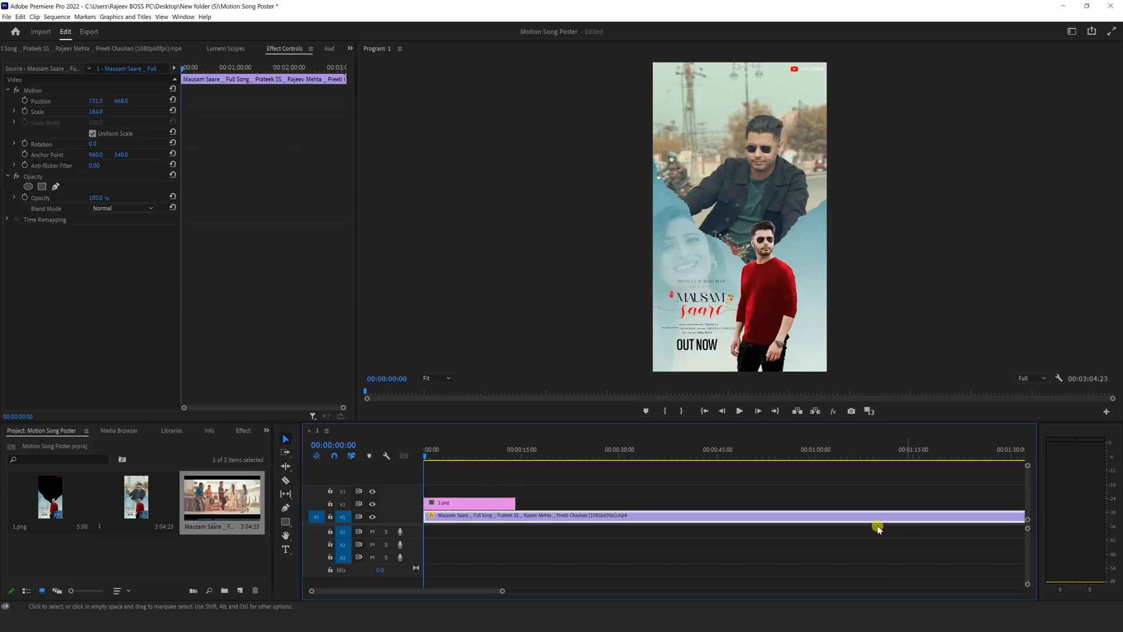
left_click_drag(501, 591, 564, 590)
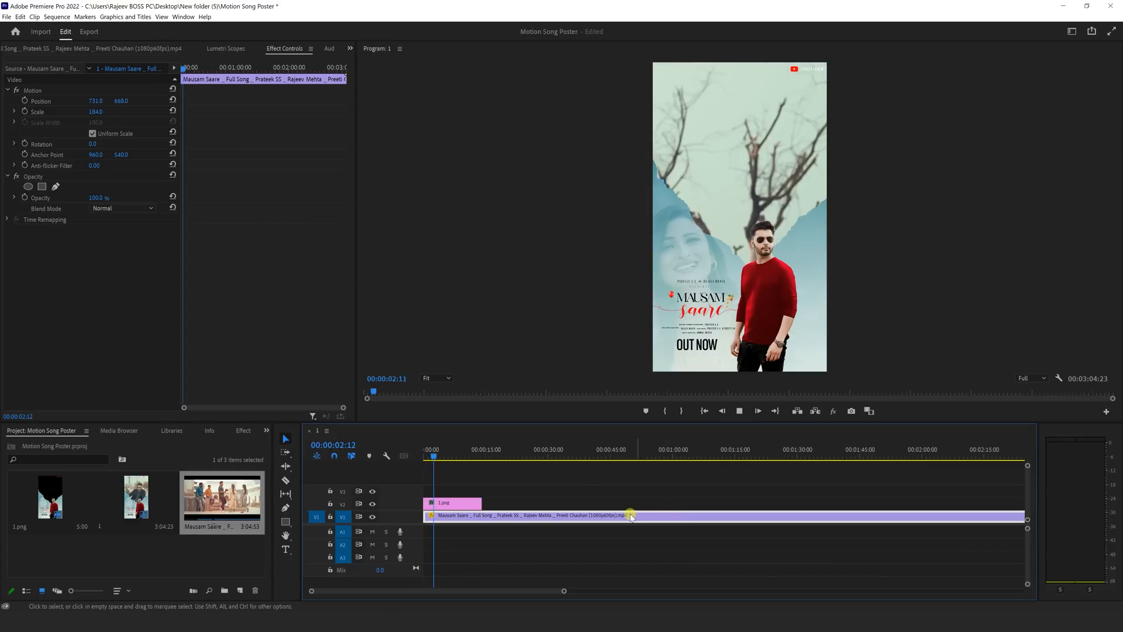
left_click_drag(443, 452, 426, 449)
left_click(284, 480)
left_click_drag(564, 590, 475, 591)
left_click(427, 517)
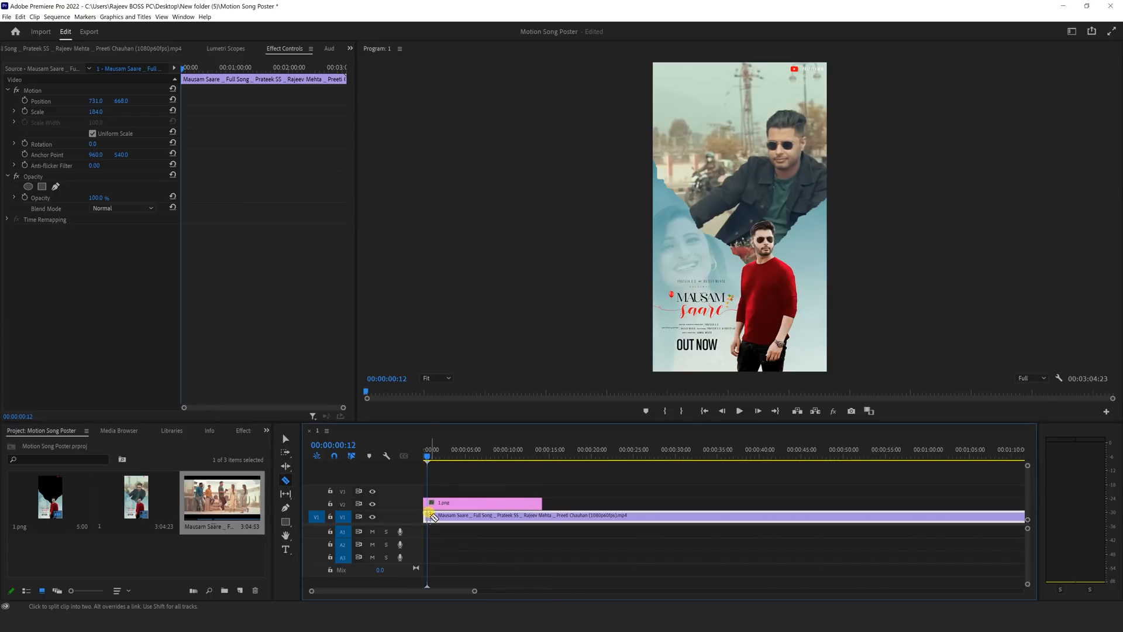
Select the song video clip after the cut and shift its horizontal position to reframe the man inside the torn opening.
left_click(286, 440)
left_click(533, 515)
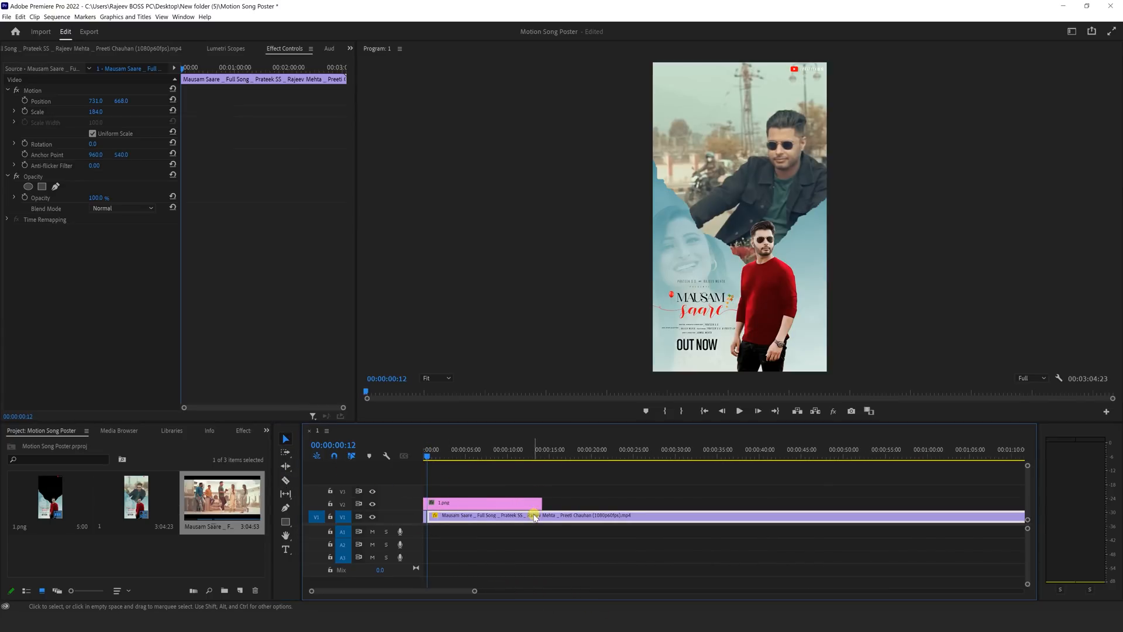
left_click_drag(96, 100, 24, 101)
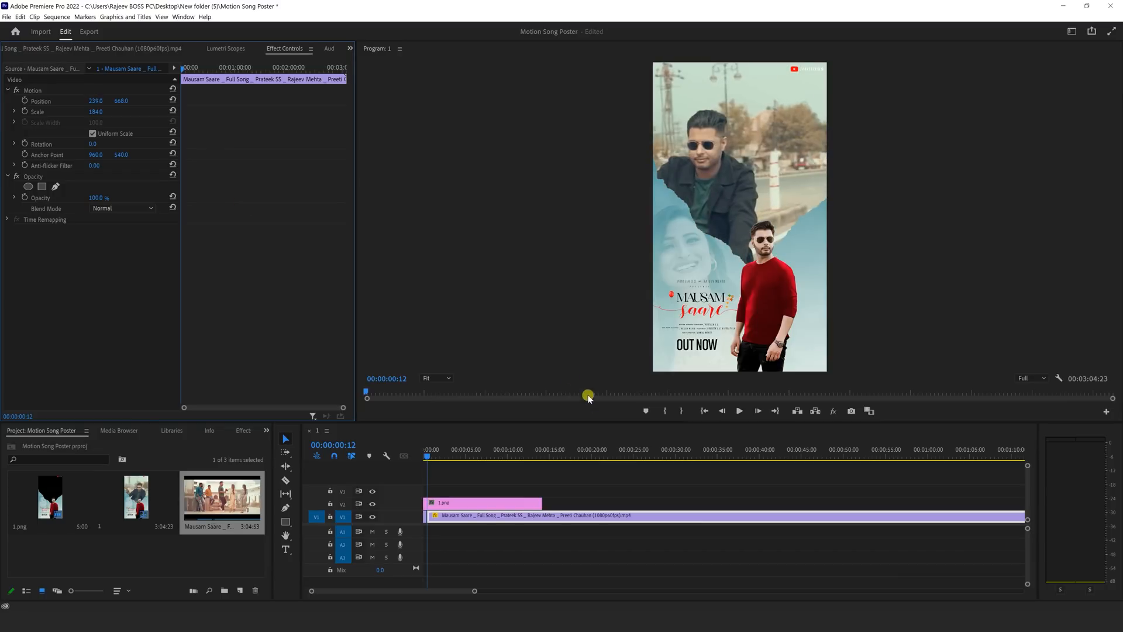
key("ctrl+z")
left_click_drag(431, 459, 458, 459)
left_click_drag(93, 101, 11, 101)
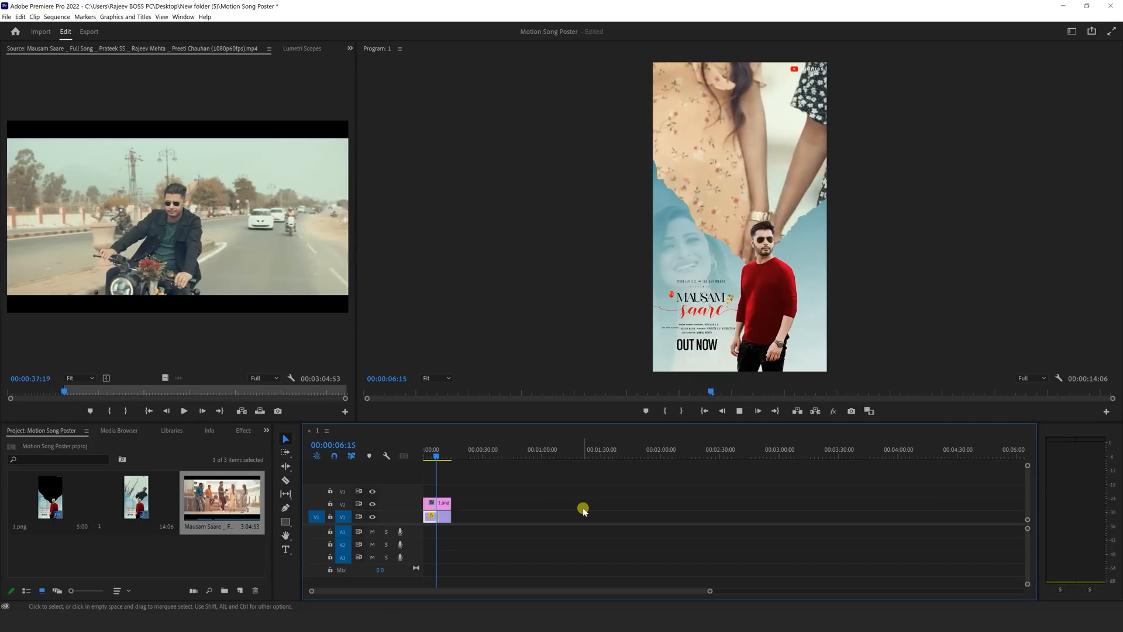
Save the project and export the sequence as the H.264 file 1.mp4 into New folder (13).
left_click_drag(665, 423, 674, 449)
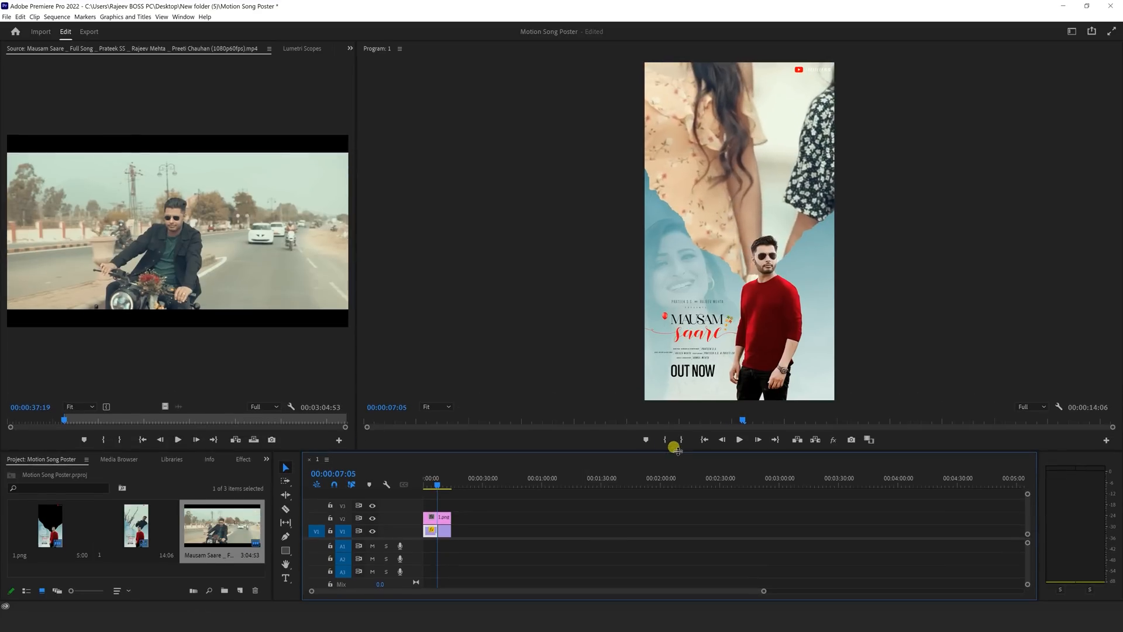
key("ctrl+s")
key("ctrl+m")
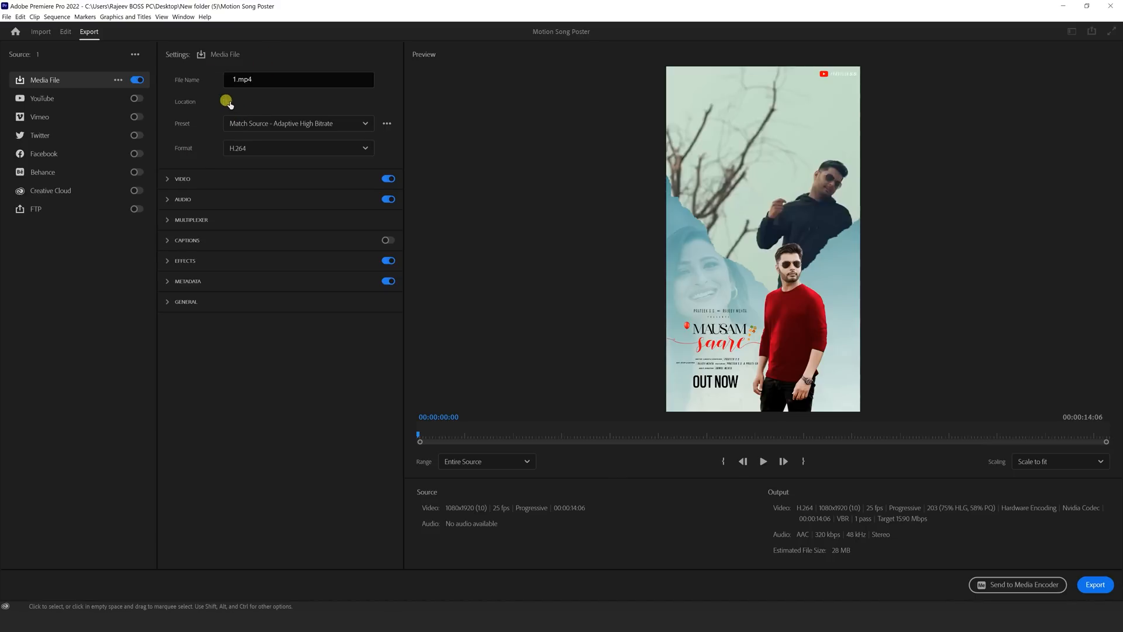
left_click(227, 102)
left_click(167, 533)
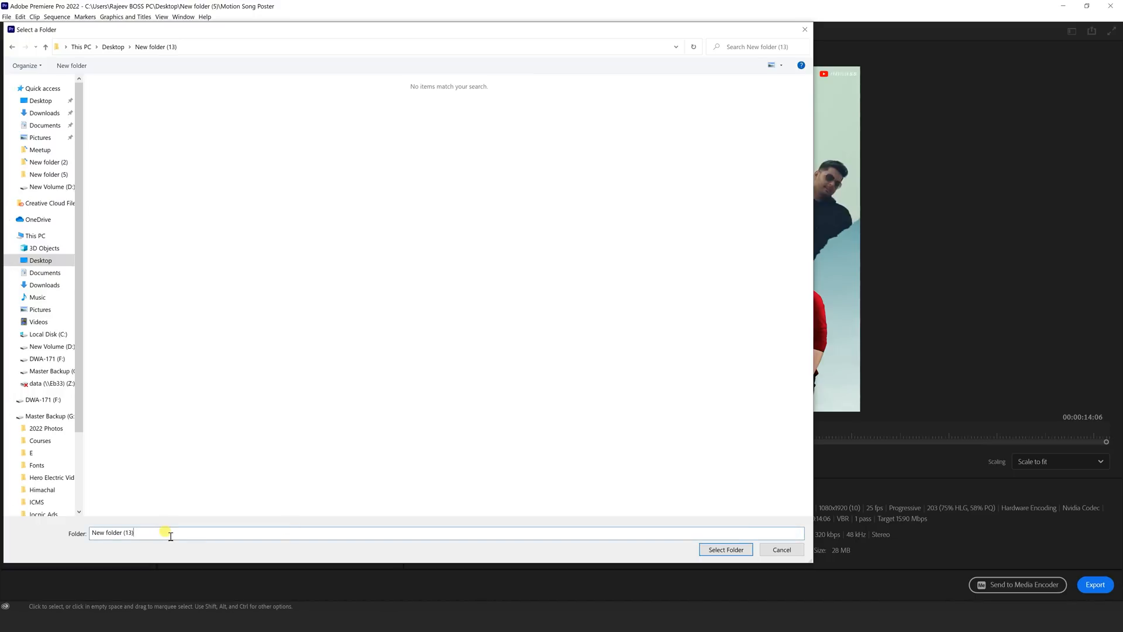
left_click(723, 549)
left_click(1095, 584)
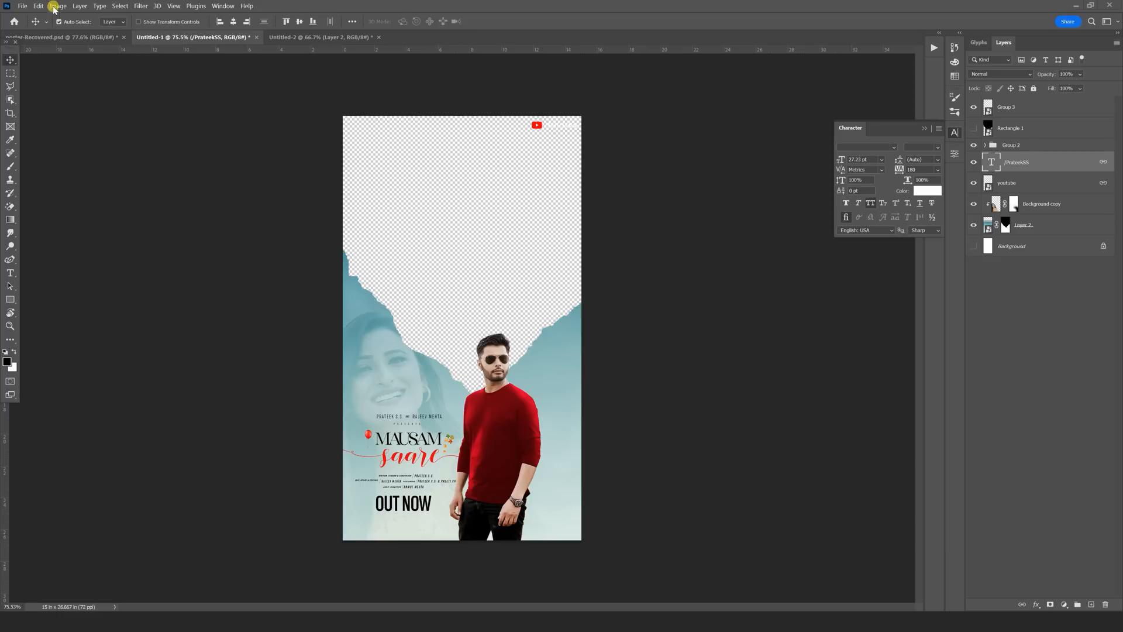
In Photoshop, duplicate the Untitled-1 poster document.
left_click(79, 6)
left_click(79, 5)
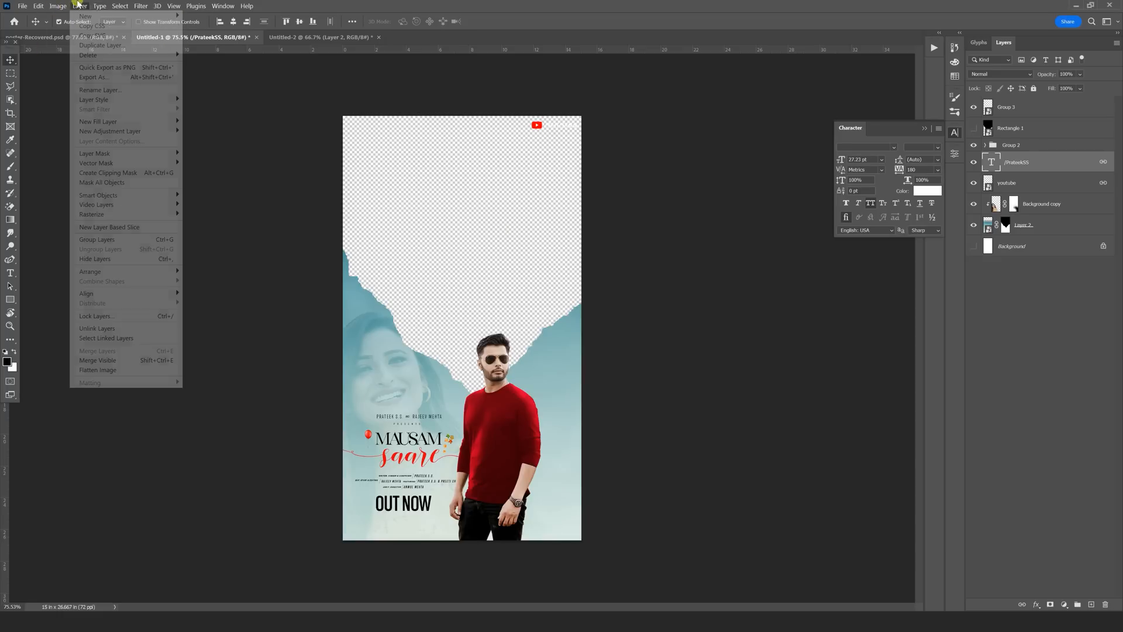
left_click(59, 6)
left_click(88, 134)
left_click(659, 199)
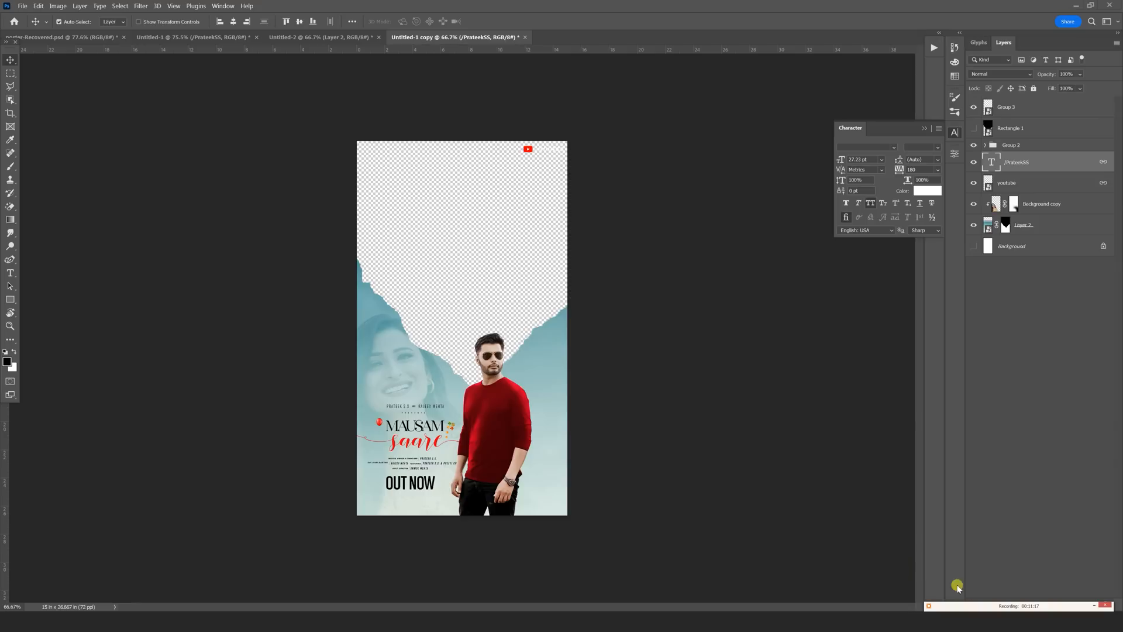
left_click(1092, 605)
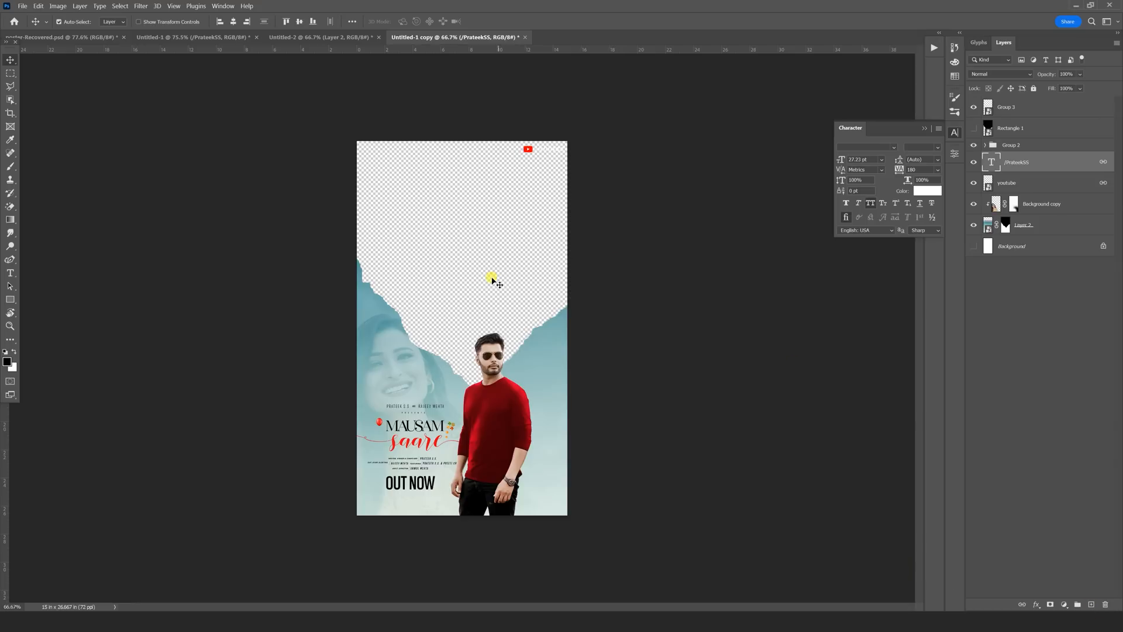
left_click(10, 326)
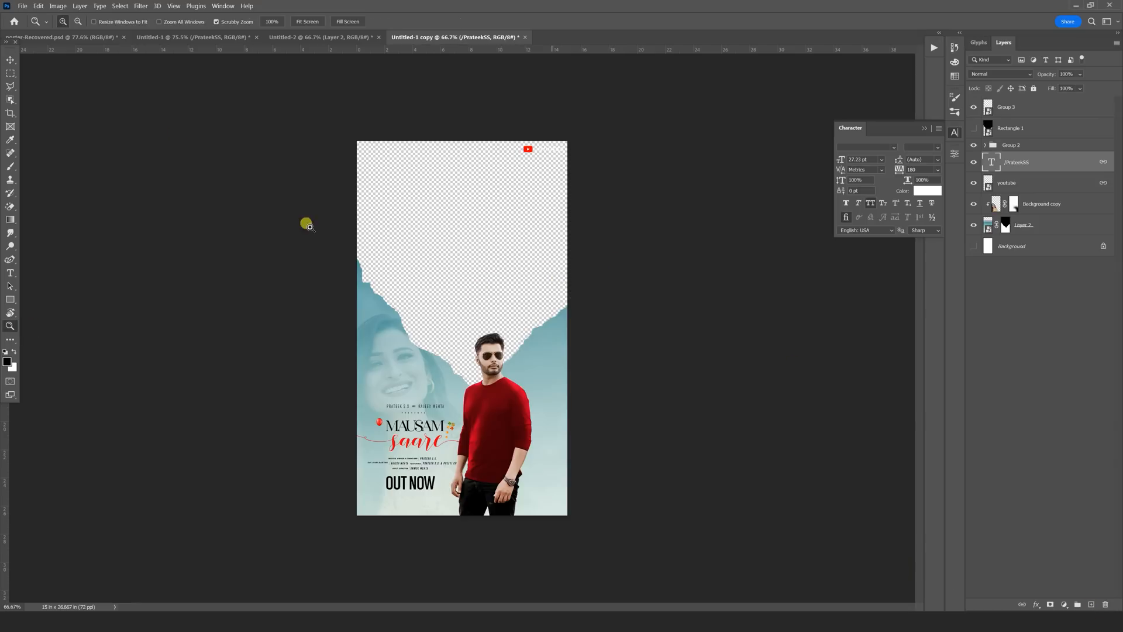
left_click(12, 60)
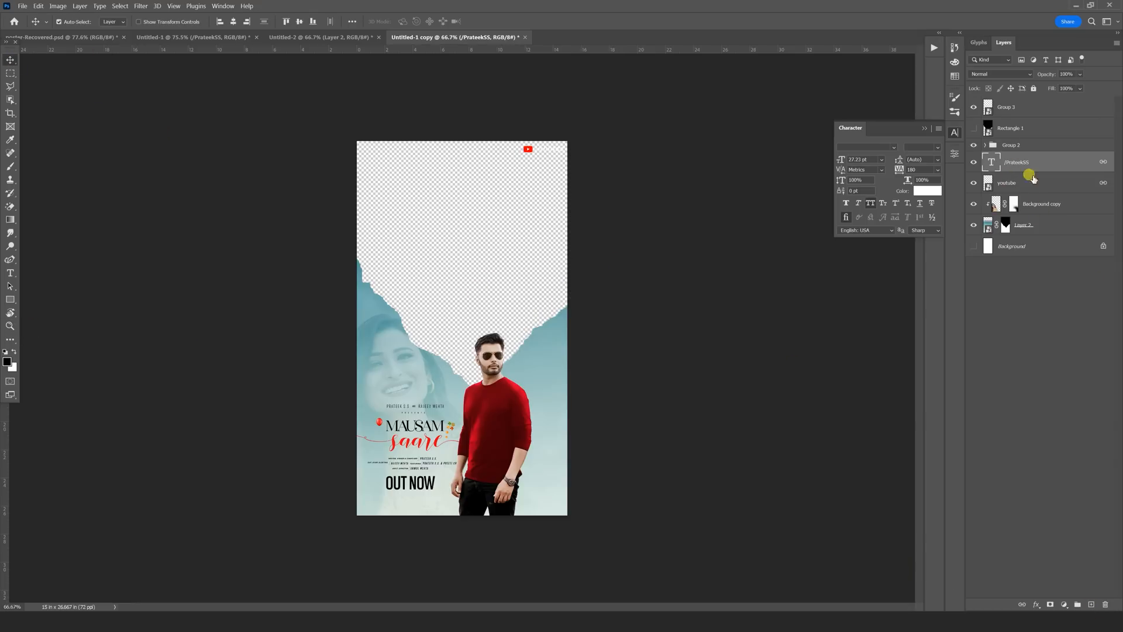
In the duplicated poster, delete the Rectangle 1 layer and remove the layer mask from Layer 2.
left_click(1021, 130)
key("Delete")
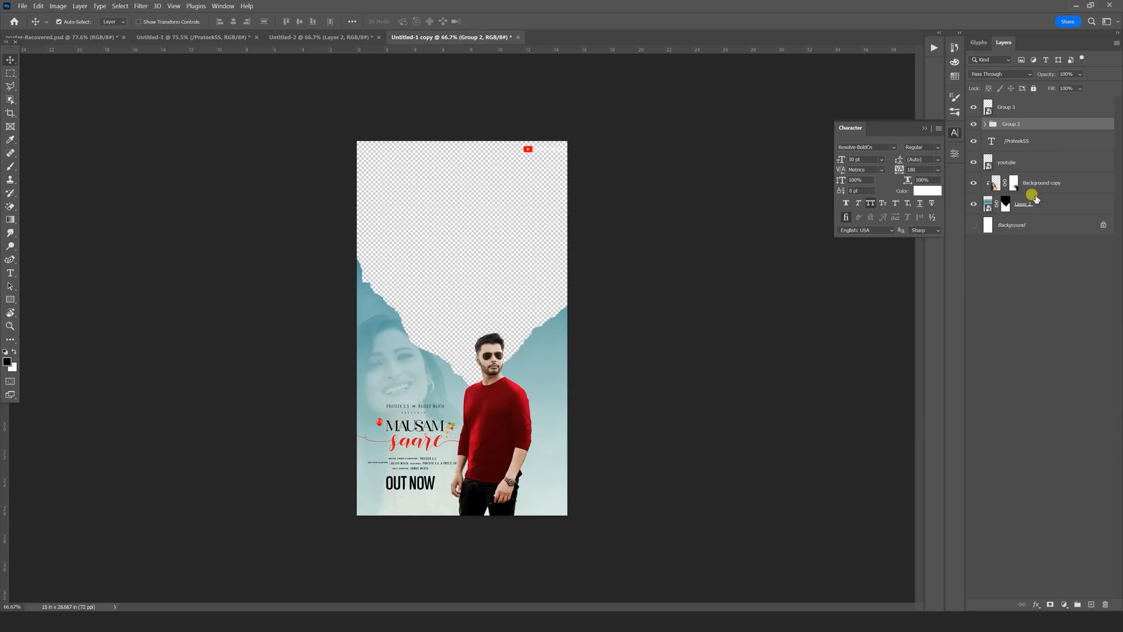
left_click(1032, 184)
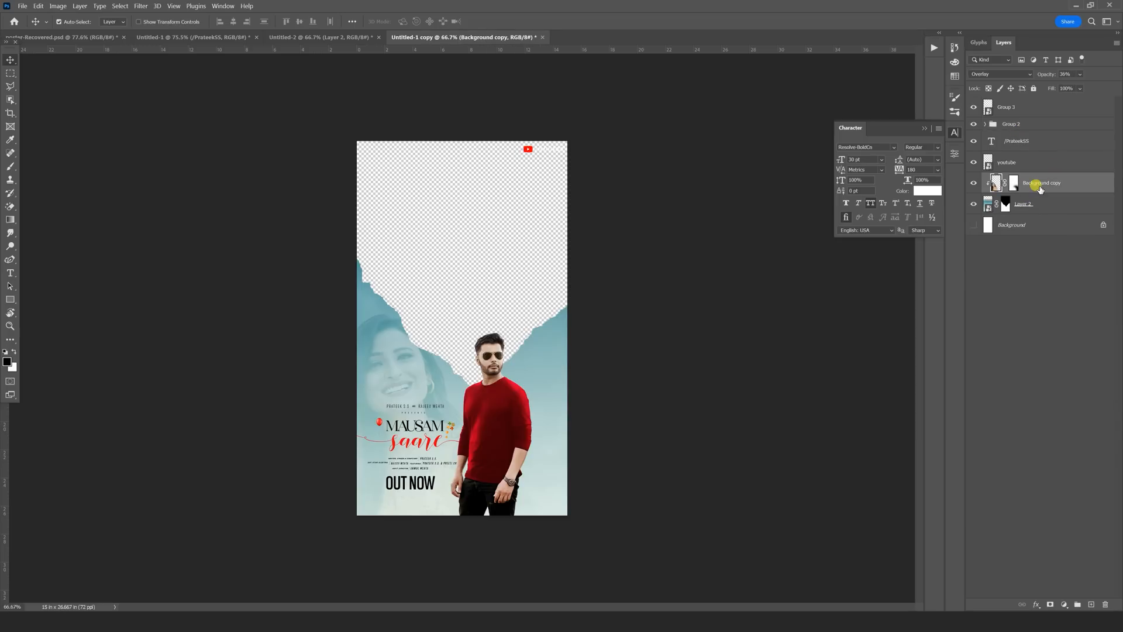
right_click(1004, 204)
left_click(1020, 224)
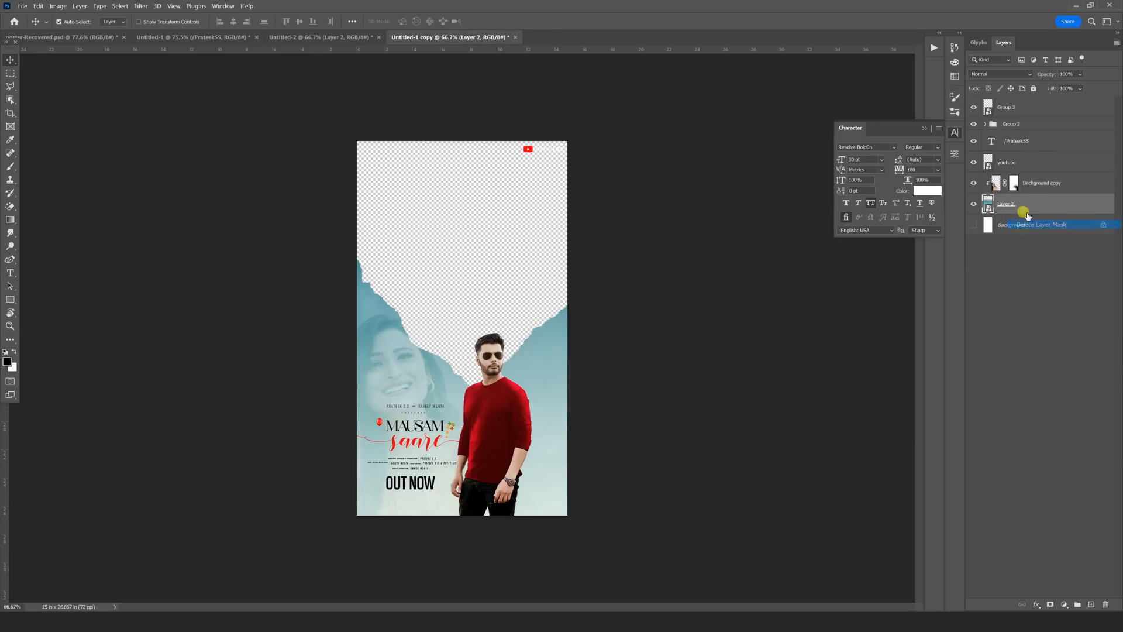
Delete the Background copy layer holding the woman's image and hide Layer 2.
left_click(1035, 185)
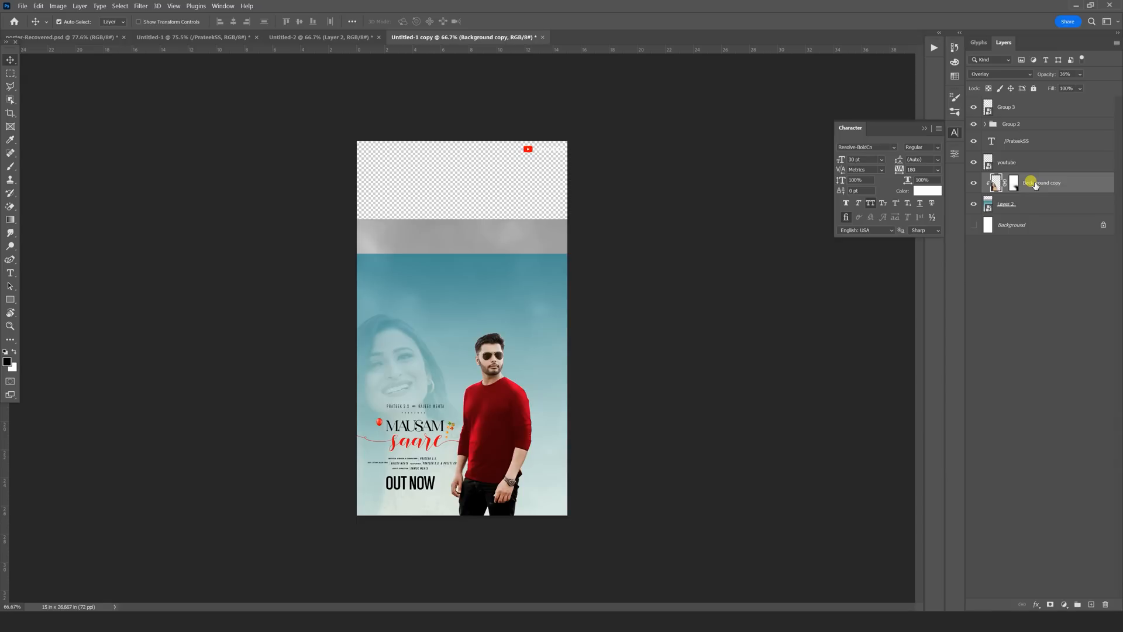
key("Delete")
left_click(974, 181)
left_click(974, 181)
left_click(973, 182)
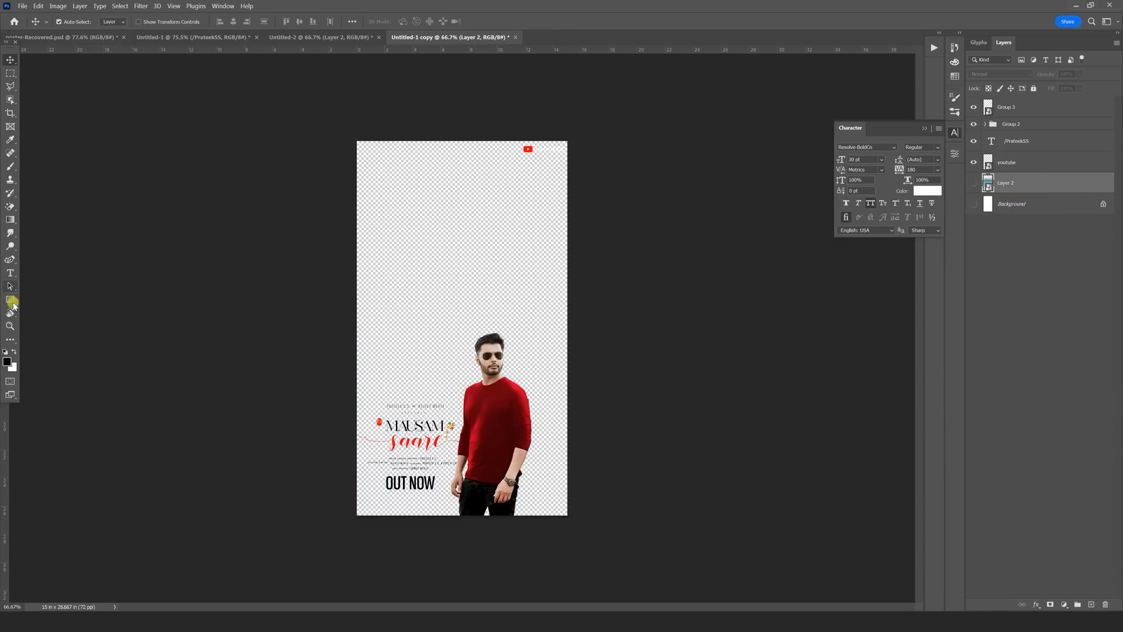
Separate the black V shape in Untitled-2 into its two torn strokes and copy the upper layer's stroke into Untitled-1 copy.
left_click(10, 325)
left_click_drag(476, 251, 461, 223)
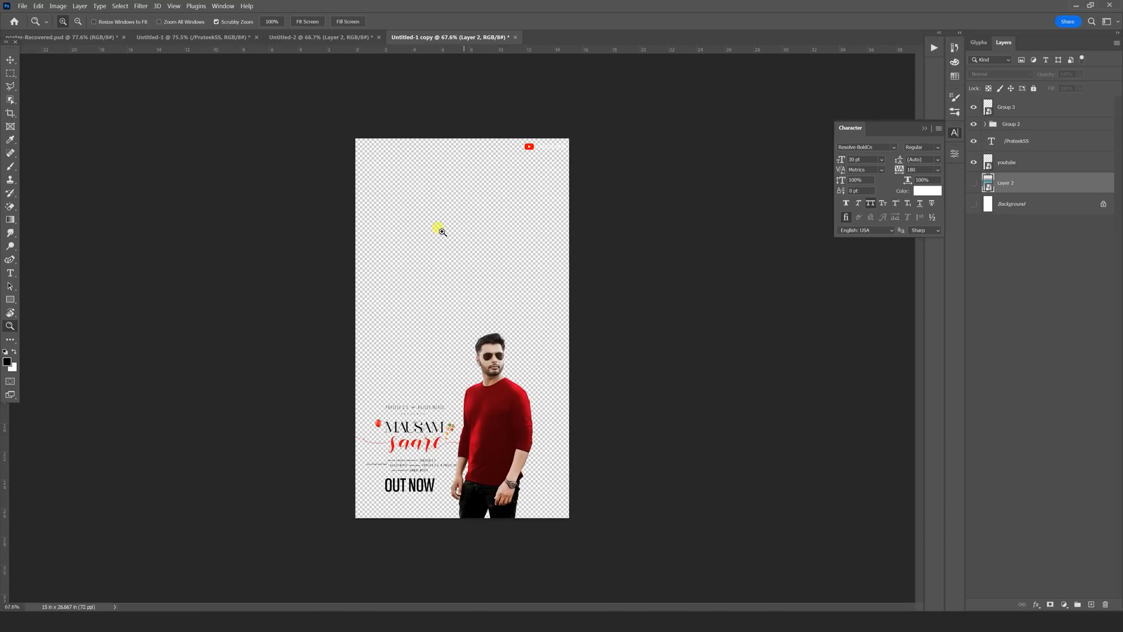
left_click(11, 59)
left_click(307, 36)
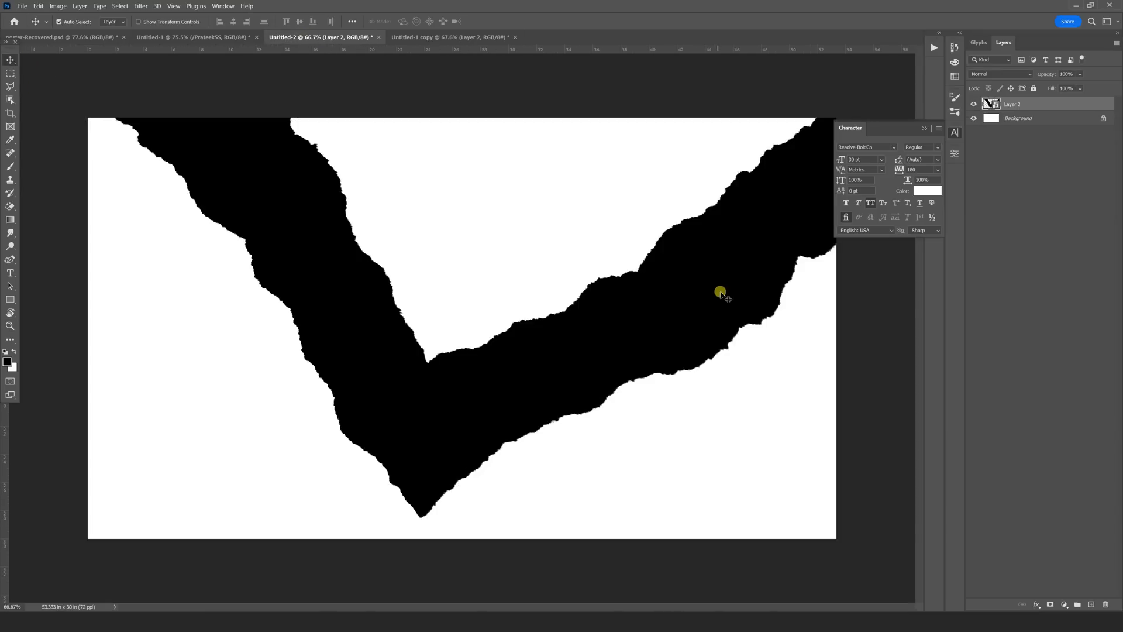
left_click_drag(1063, 214, 1039, 165)
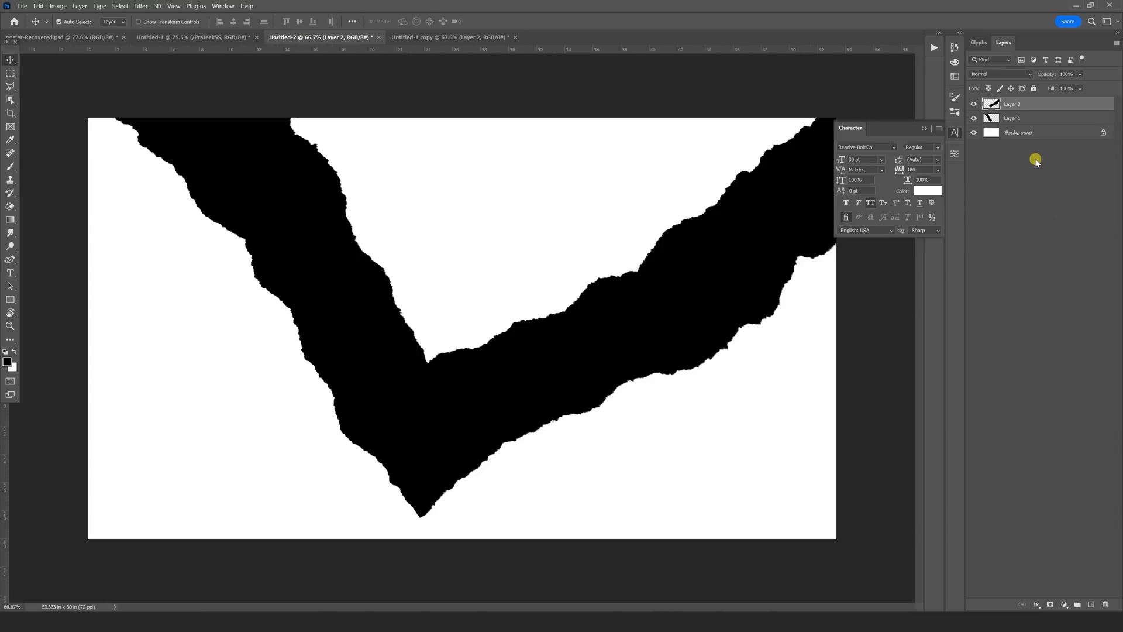
left_click_drag(647, 326, 210, 35)
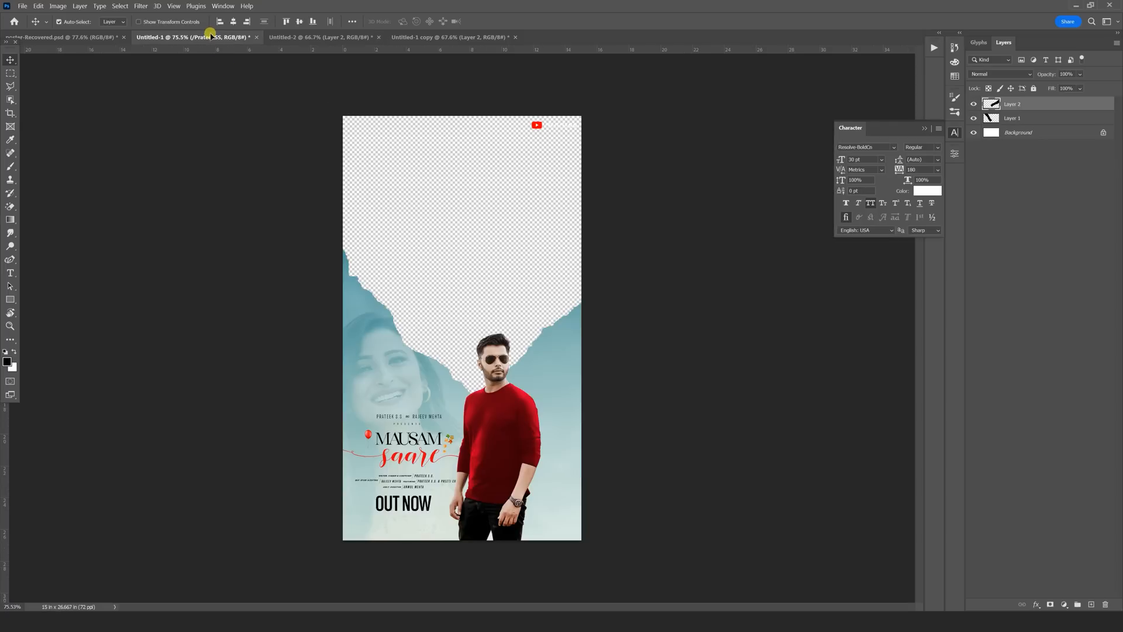
left_click_drag(433, 38, 684, 248)
Position the torn stroke across the top of the poster, duplicate it, and rotate the duplicate about 7.87°.
left_click_drag(792, 349, 807, 440)
left_click_drag(627, 368, 664, 288)
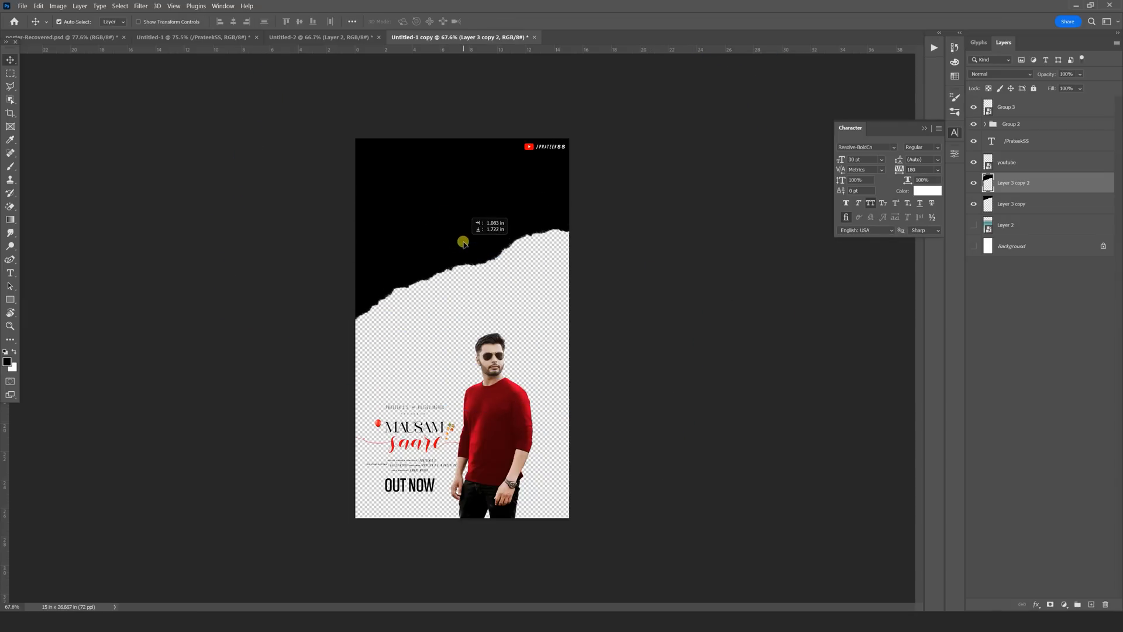
key("ctrl+t")
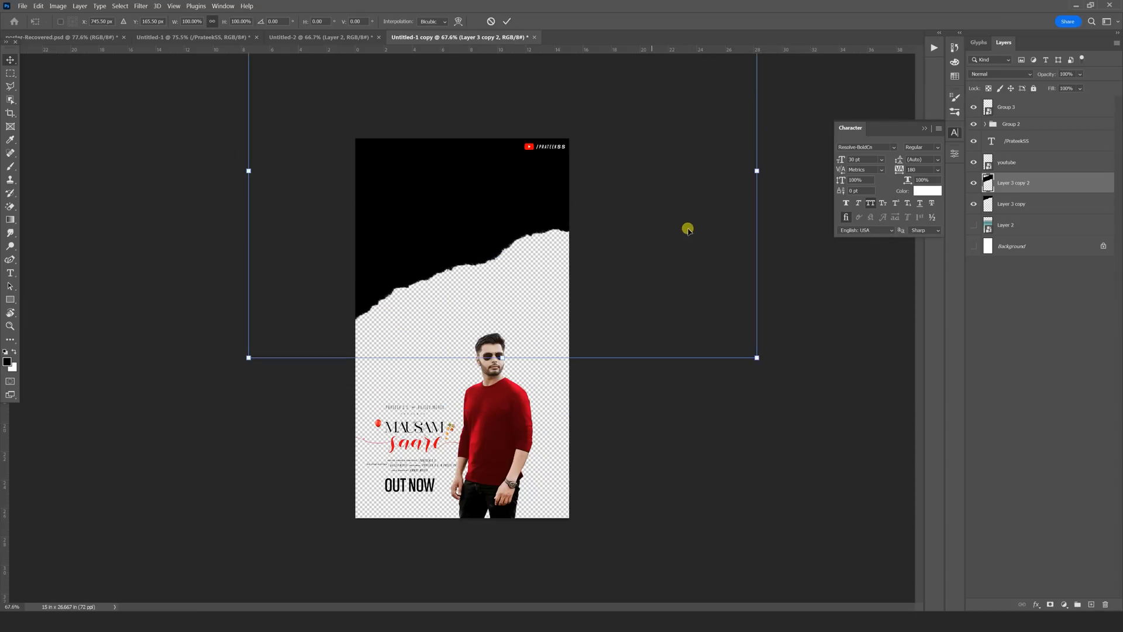
left_click_drag(784, 218, 804, 262)
left_click_drag(643, 243, 649, 234)
key("Escape")
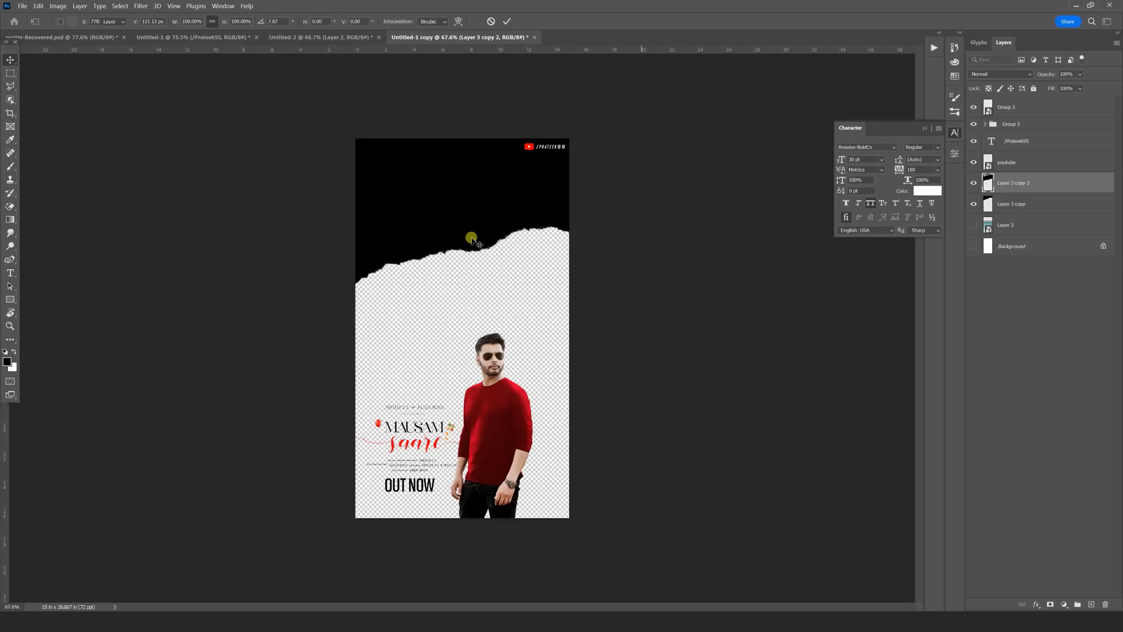
Duplicate the torn shape down to the bottom of the poster and rotate it so its torn edge crosses behind the man.
left_click_drag(473, 234, 474, 468)
key("ctrl+t")
left_click_drag(833, 349, 848, 398)
left_click_drag(695, 382, 690, 434)
left_click_drag(847, 426, 848, 433)
left_click_drag(623, 457, 625, 469)
key("Return")
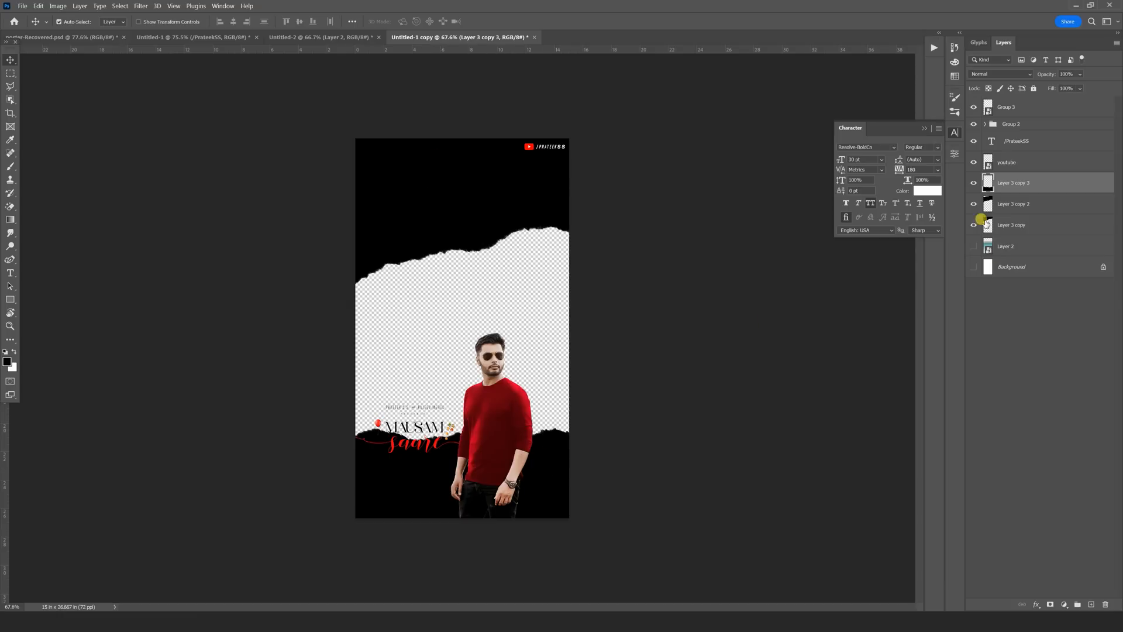
Move the Mausam Saare title group up onto the torn area at the top of the poster.
left_click(1013, 129)
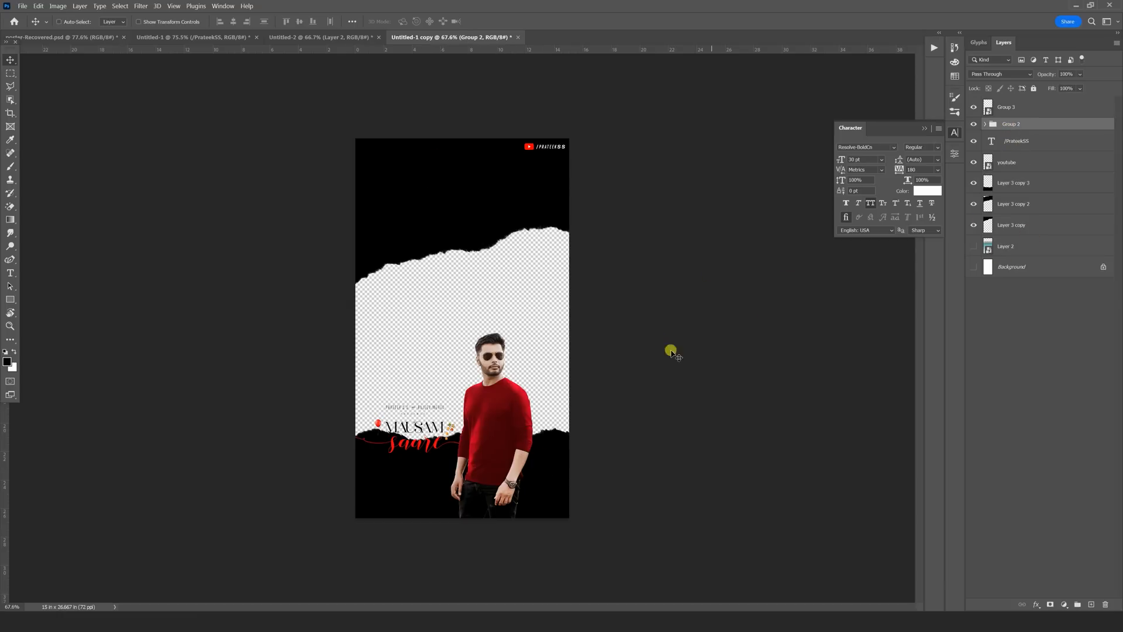
key("ctrl+t")
left_click(695, 275)
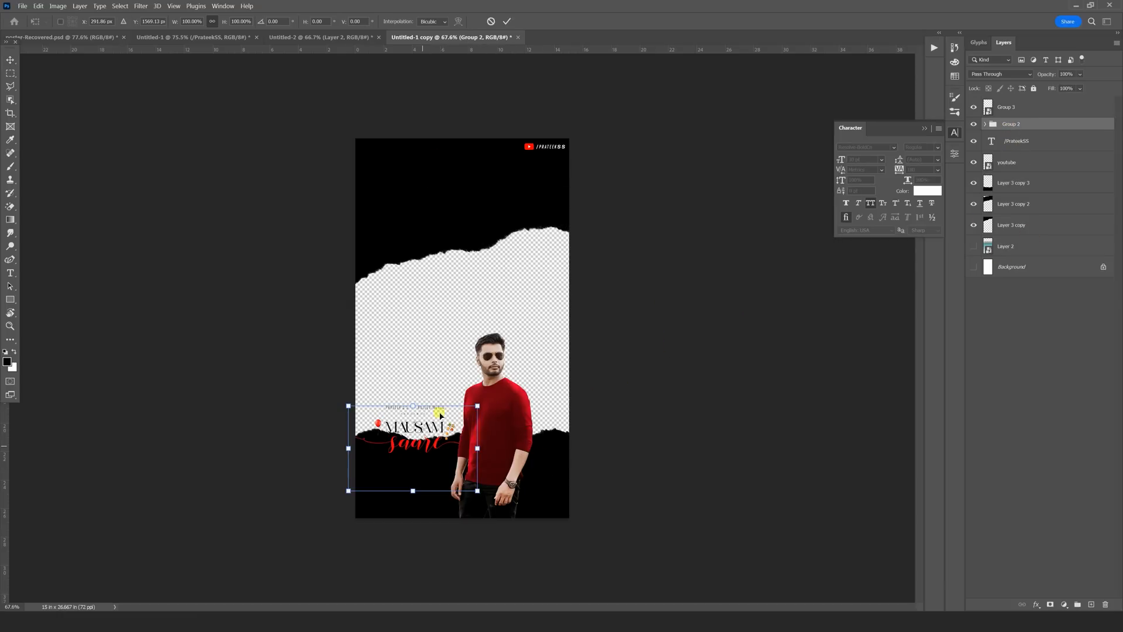
left_click_drag(441, 415, 480, 289)
mouse_move(494, 237)
left_mouse_down()
mouse_move(491, 203)
mouse_move(494, 221)
left_mouse_up()
key("Return")
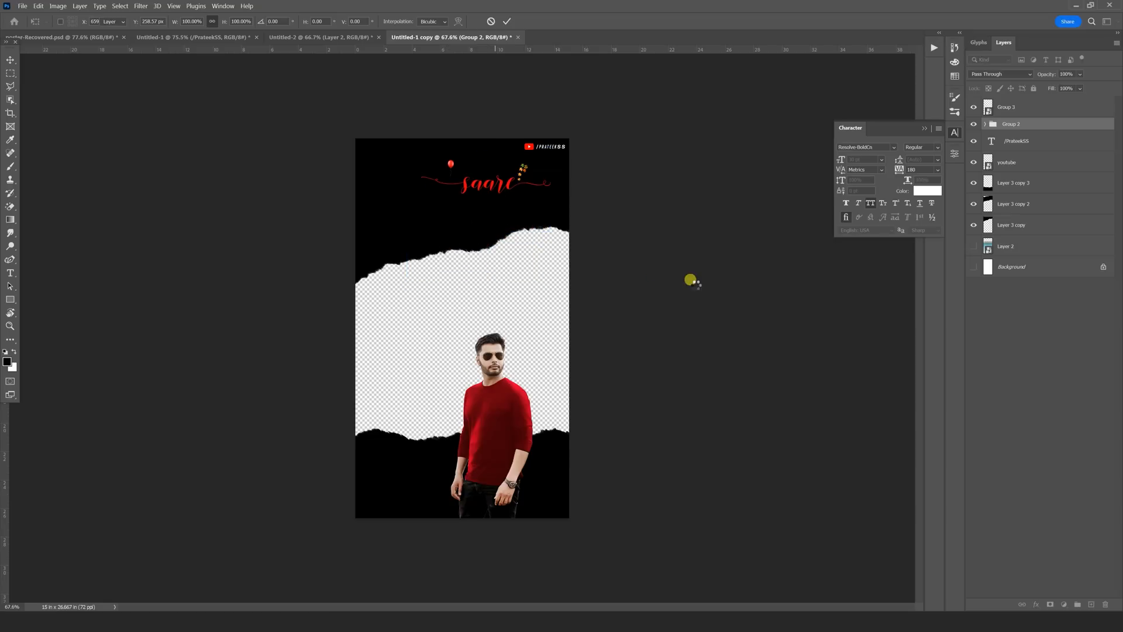
Place Layer 2 above Layer 3 copy 2 in the layer stack and make it visible.
left_click(1029, 245)
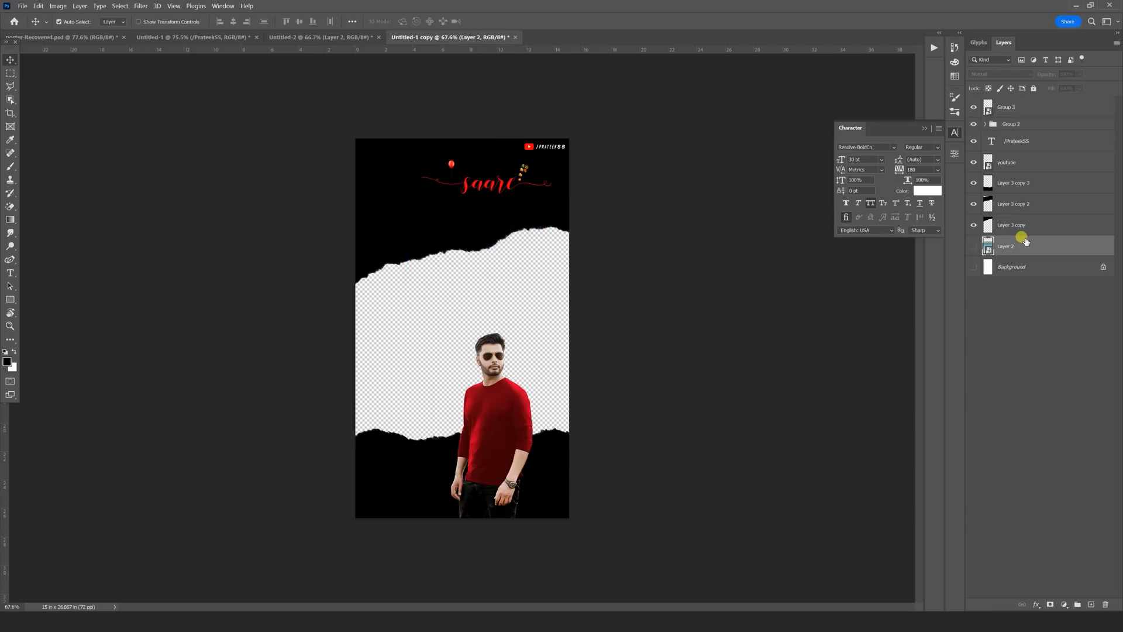
left_click_drag(1014, 242, 1024, 223)
left_click(973, 225)
Convert the two upper torn layers, Layer 3 copy 2 and Layer 3 copy, into one Smart Object and check its visibility.
left_click(1016, 234)
left_click(1015, 248, "shift")
right_click(1021, 244)
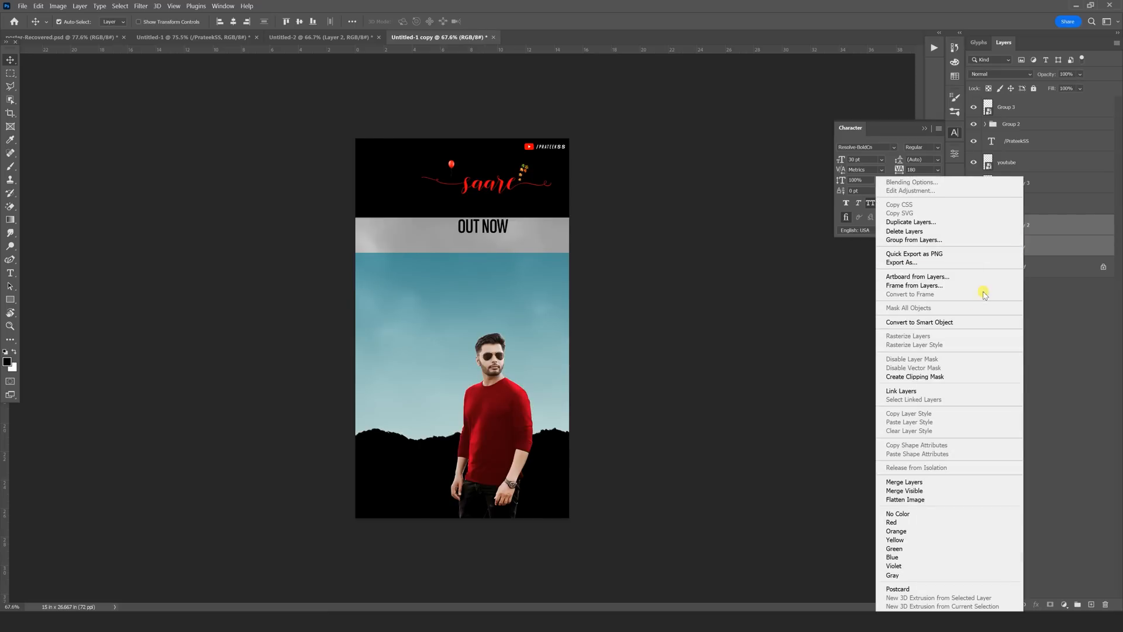
left_click(974, 317)
left_click(973, 226)
left_click(972, 225)
left_click(972, 225)
Clip Layer 2 to the upper torn Smart Object and move its sky image up to fill the poster's top.
left_click(1016, 204)
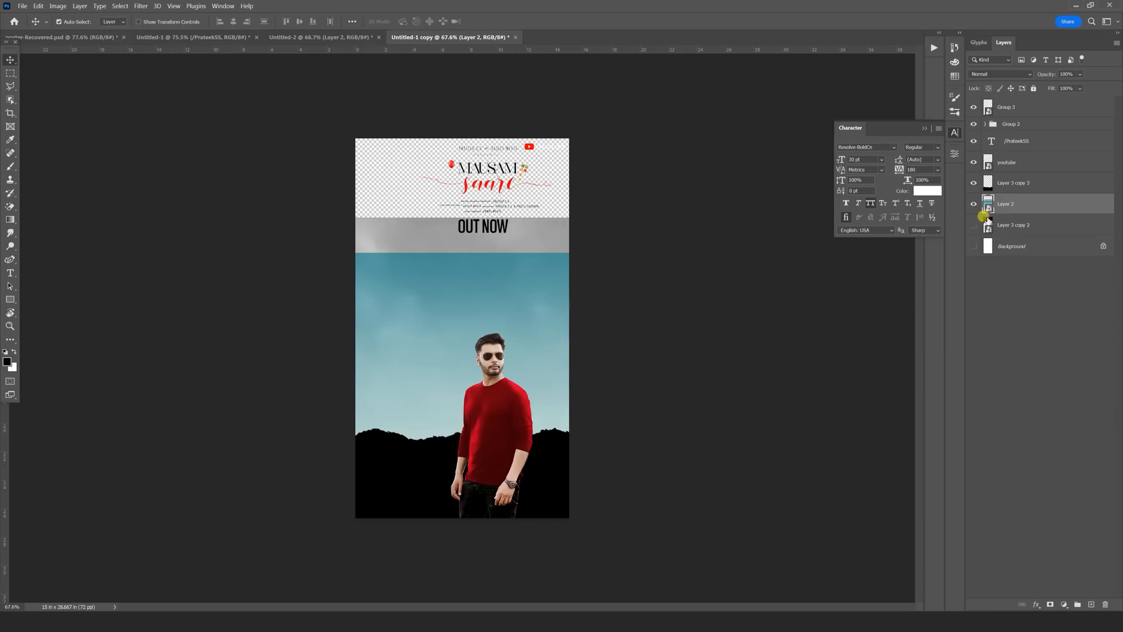
left_click(973, 225)
right_click(1041, 204)
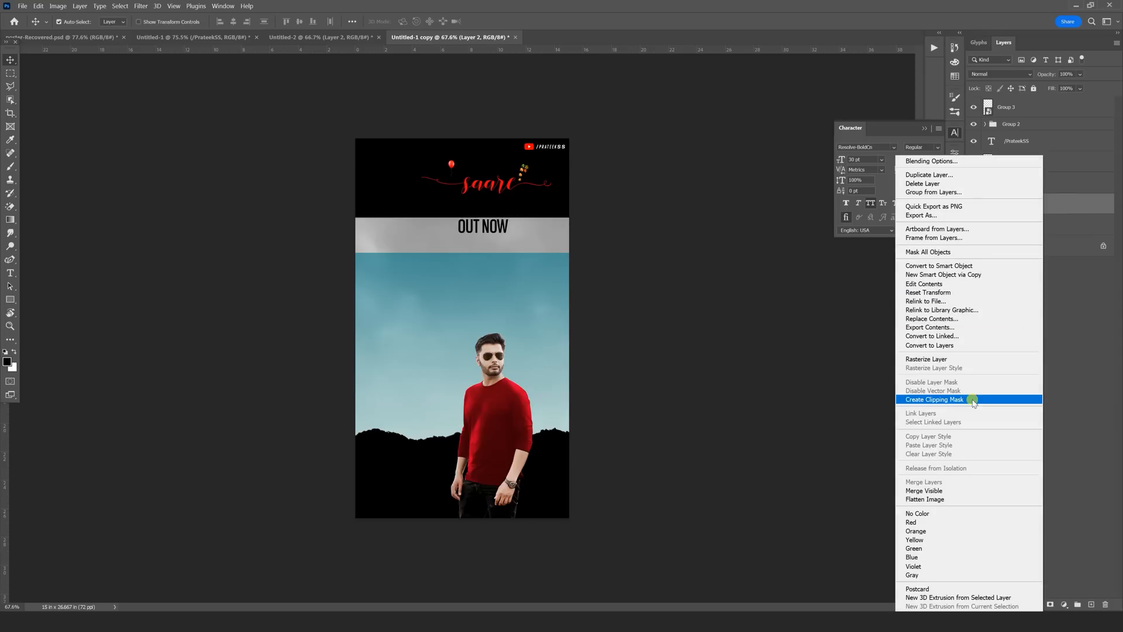
left_click(971, 400)
key("ctrl+t")
left_click_drag(496, 288, 503, 101)
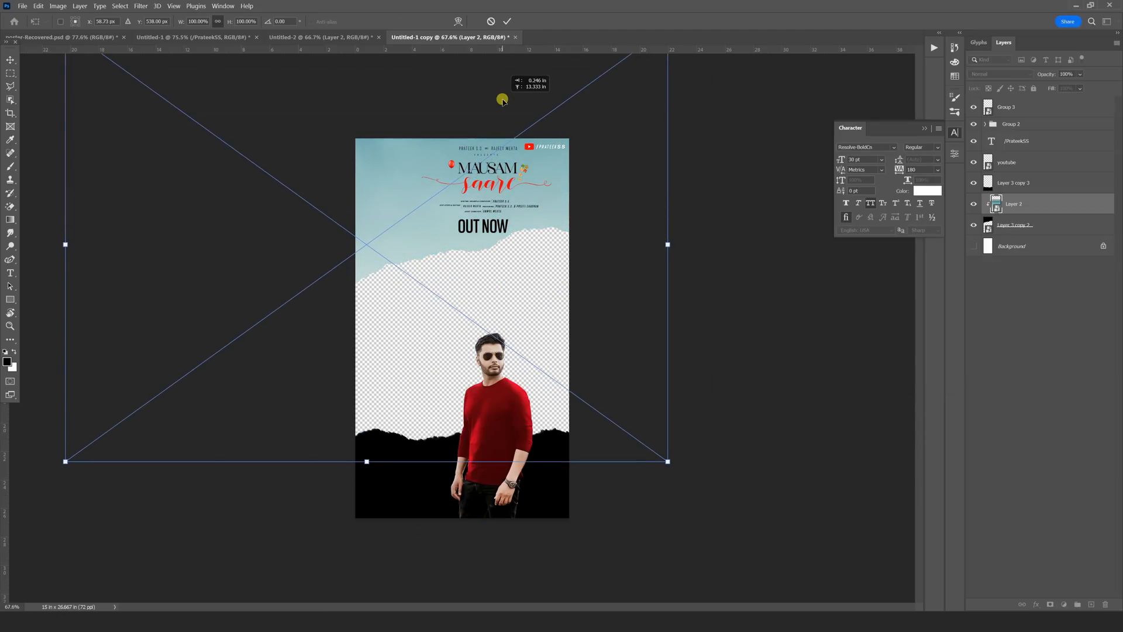
key("Return")
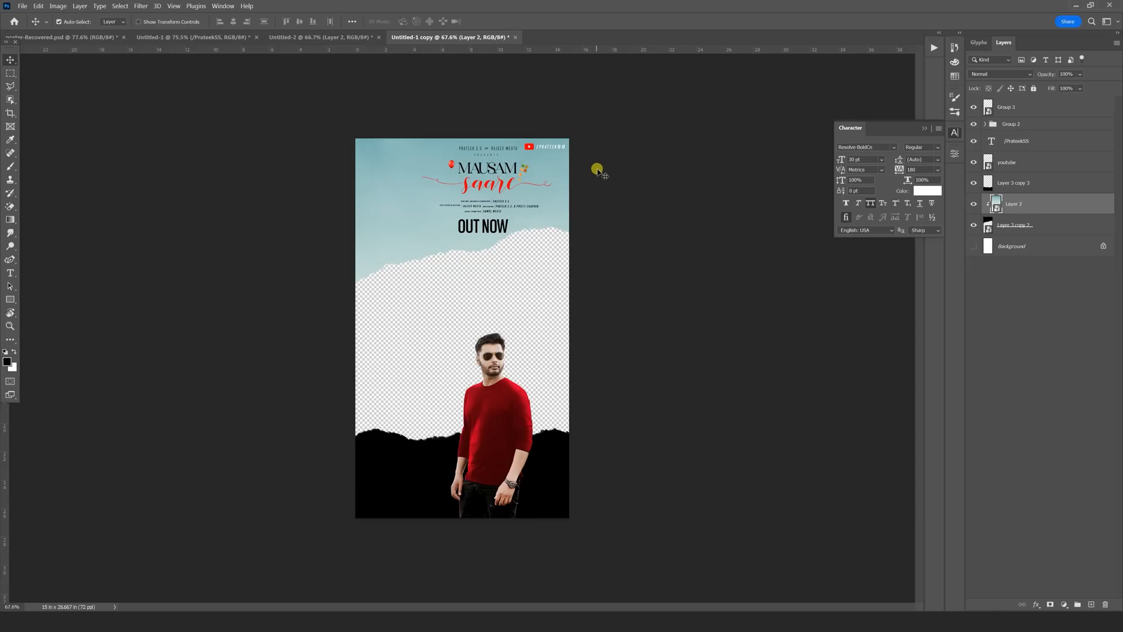
Move the YouTube logo and channel handle text together from the sky area down to the lower-left corner of the poster.
left_click(1016, 141)
left_click(1007, 162, "ctrl")
key("ctrl+t")
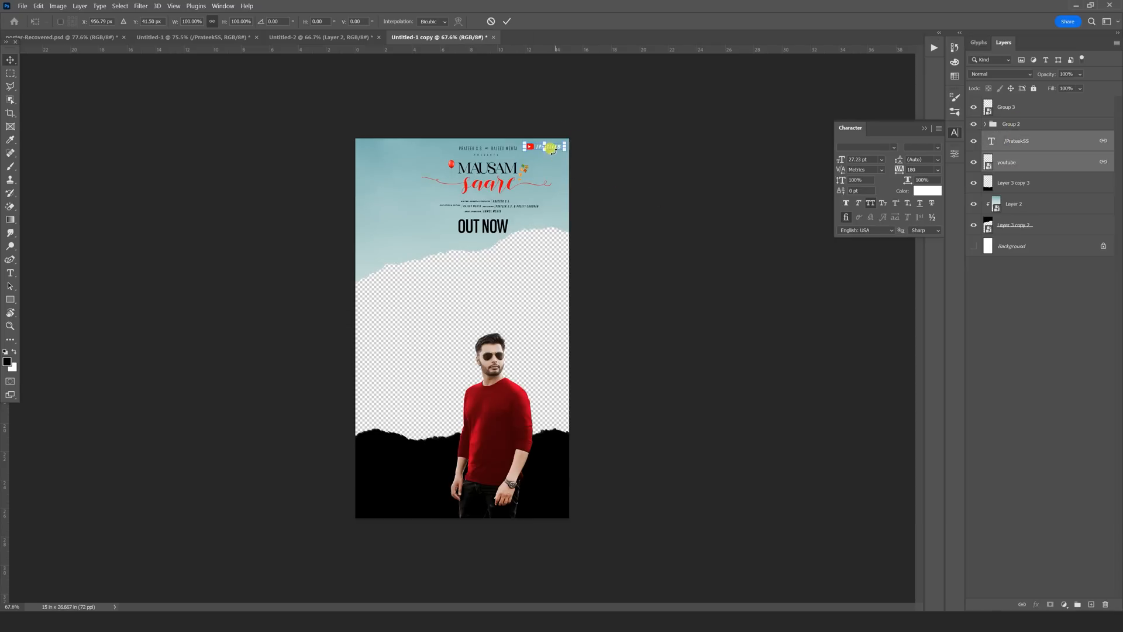
left_click_drag(552, 148, 394, 507)
key("Return")
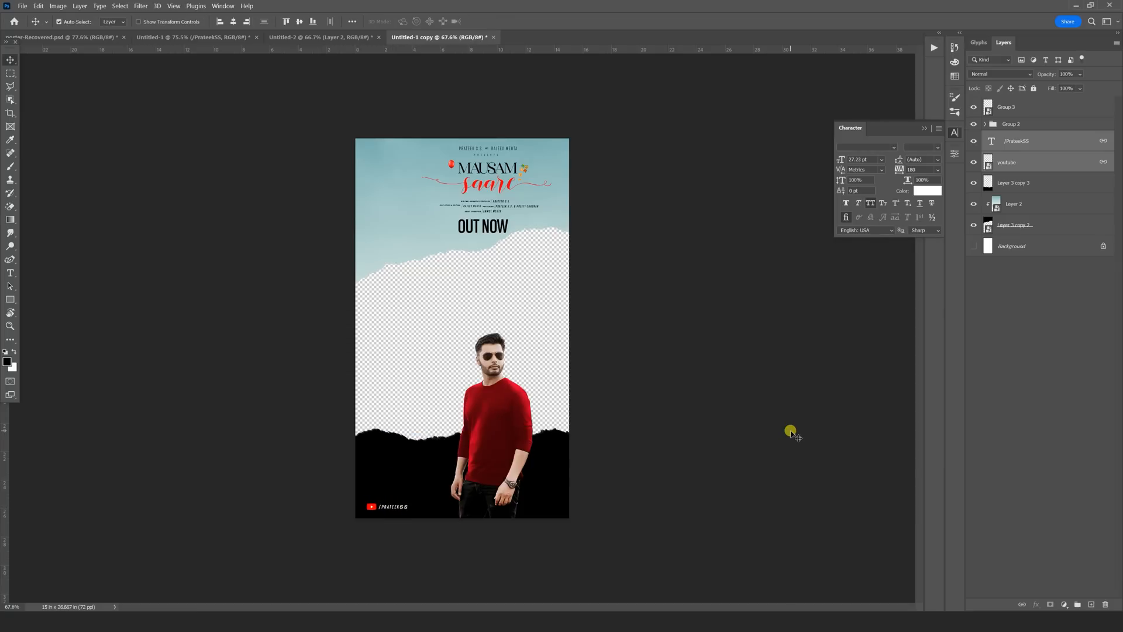
Copy the woman's portrait layer, Background copy, from poster-Recovered.psd into the Untitled-1 copy document.
left_click(62, 37)
right_click(346, 176)
left_click(369, 181)
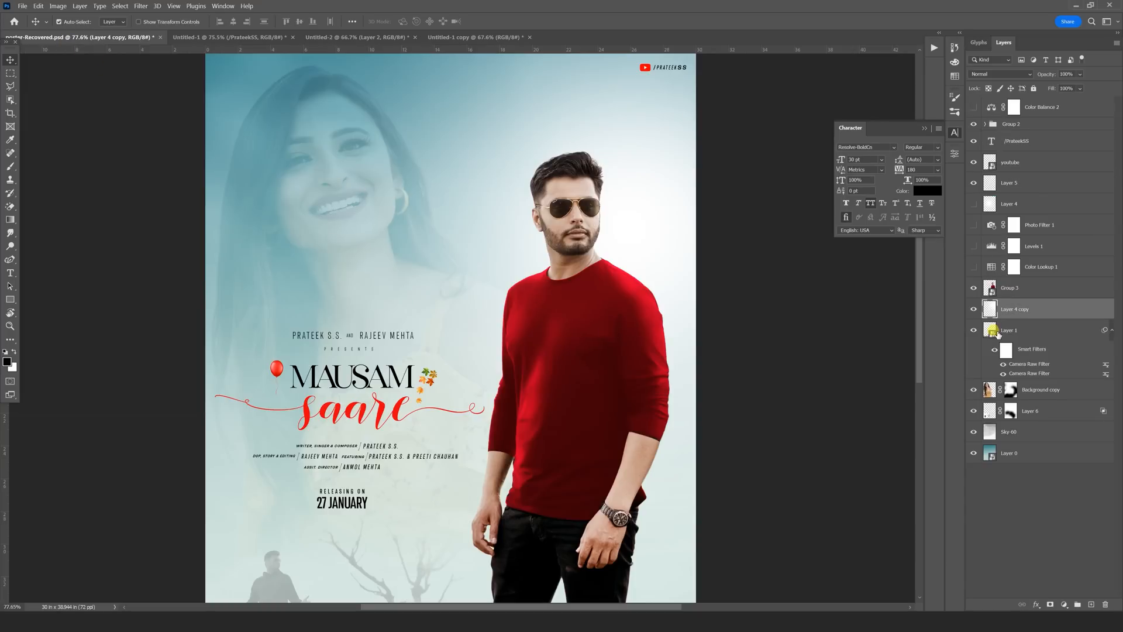
left_click(1016, 290)
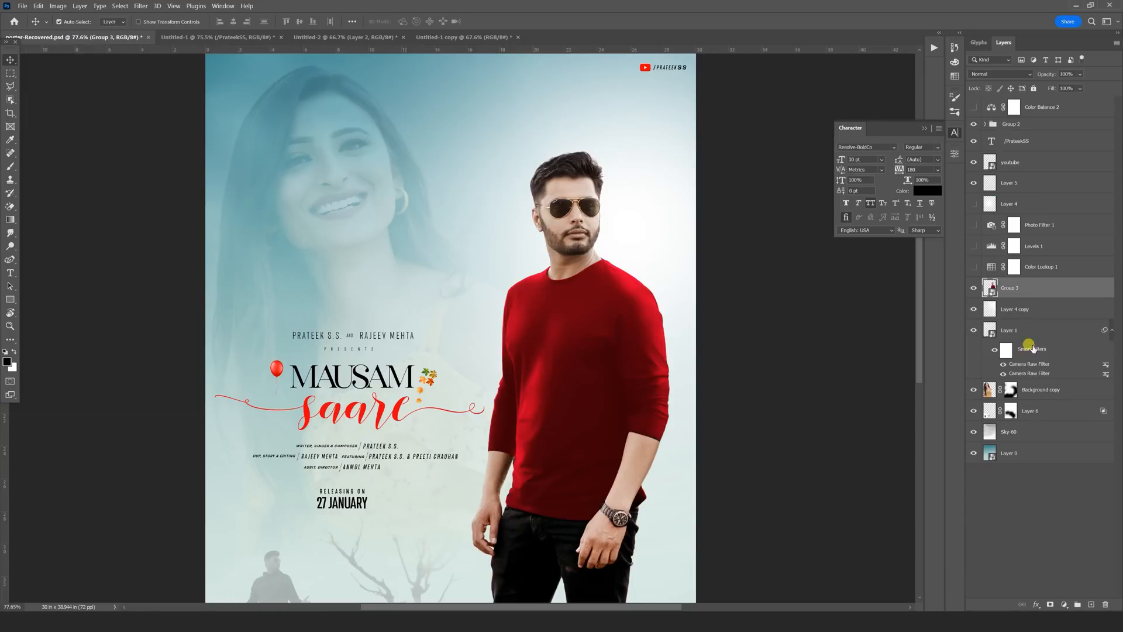
left_click_drag(1027, 399, 527, 260)
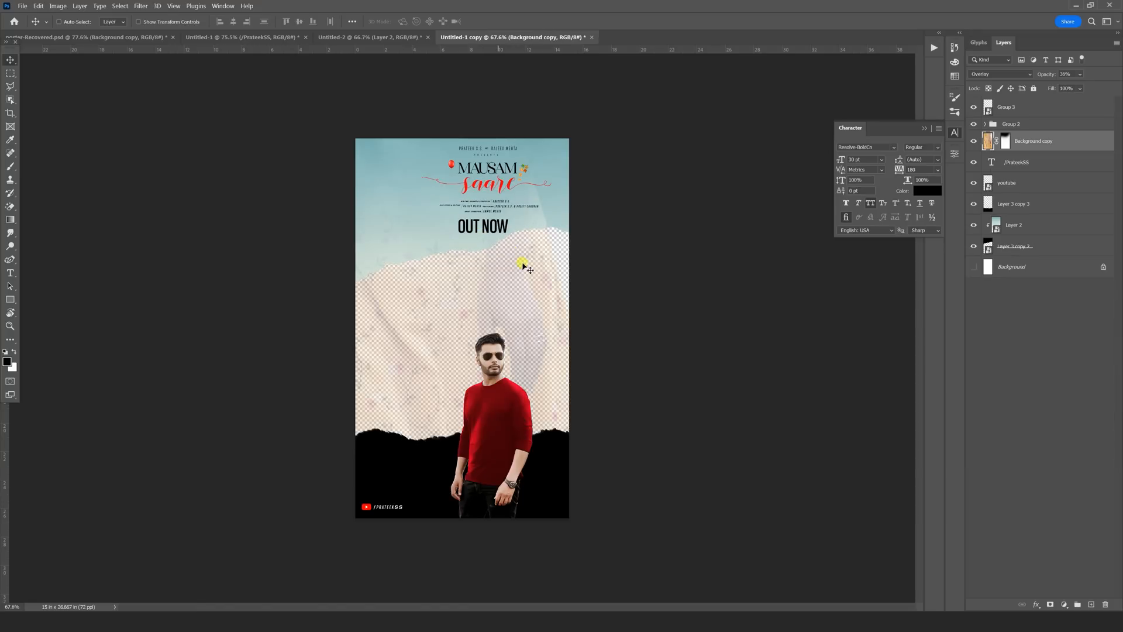
Place the portrait layer above Layer 2, clip it to the upper torn Smart Object, and fit the woman's face beside the title.
key("ctrl+t")
key("Return")
left_click_drag(1026, 140, 1038, 225)
left_click(1034, 211, "alt")
key("ctrl+t")
left_click_drag(509, 224, 540, 418)
left_click_drag(503, 117, 504, 374)
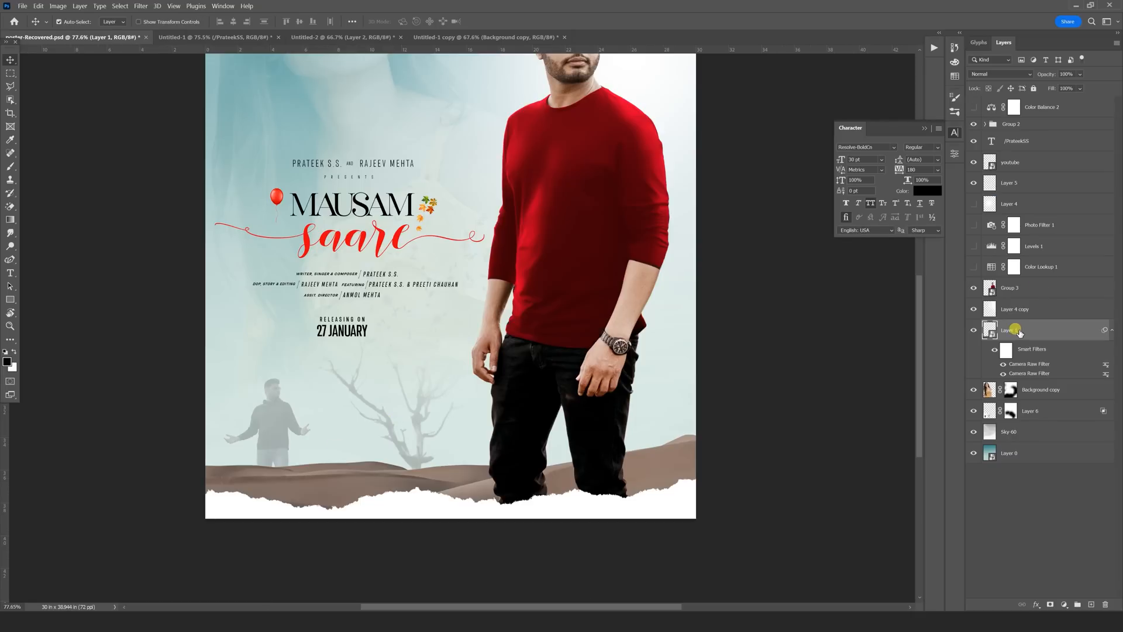
Copy the desert dune layer from poster-Recovered.psd into this document and clip it to the lower torn layer, Layer 3 copy 3.
left_click_drag(1019, 332, 410, 482)
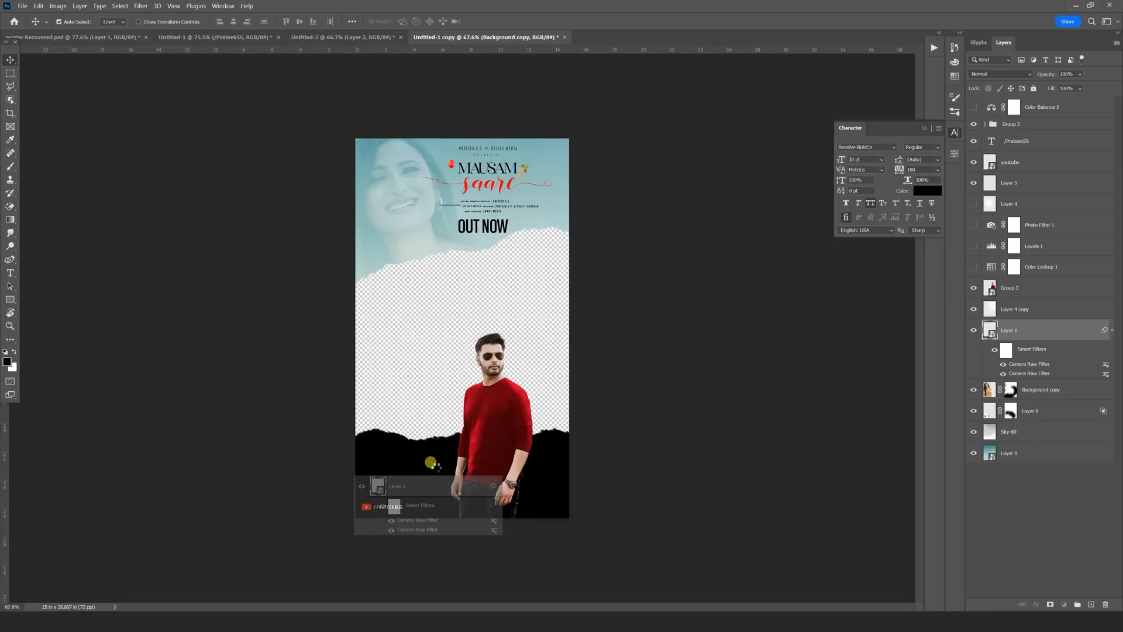
left_click_drag(434, 466, 433, 466)
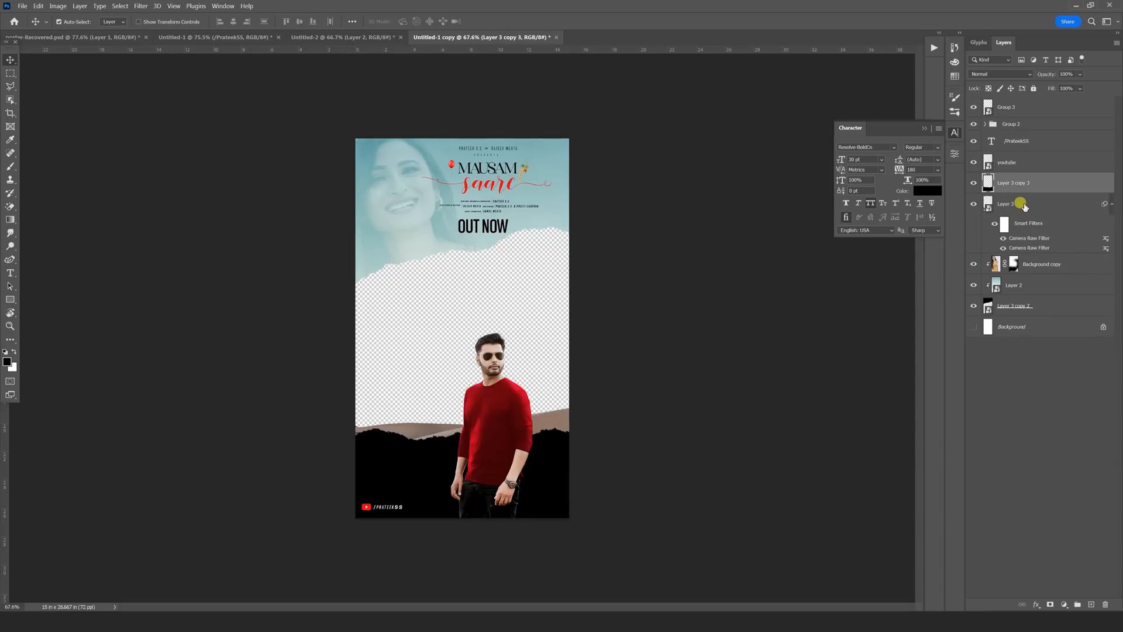
left_click_drag(1010, 209, 1028, 195)
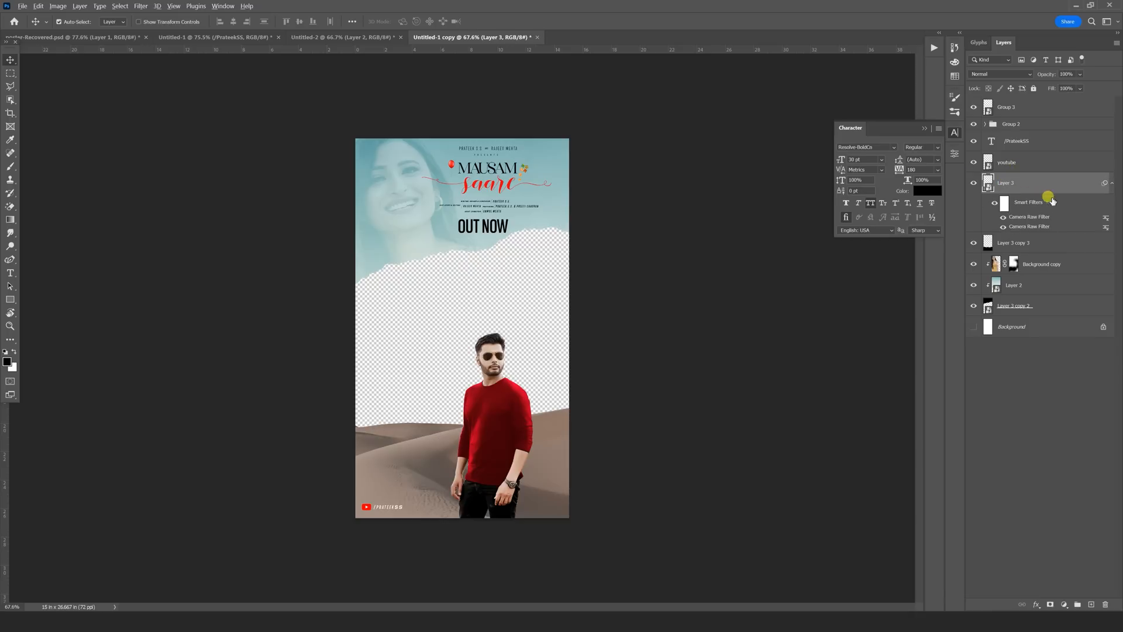
right_click(1077, 187)
left_click(994, 395)
Scale down the clipped dune image and move it to the bottom edge of the poster.
key("ctrl+t")
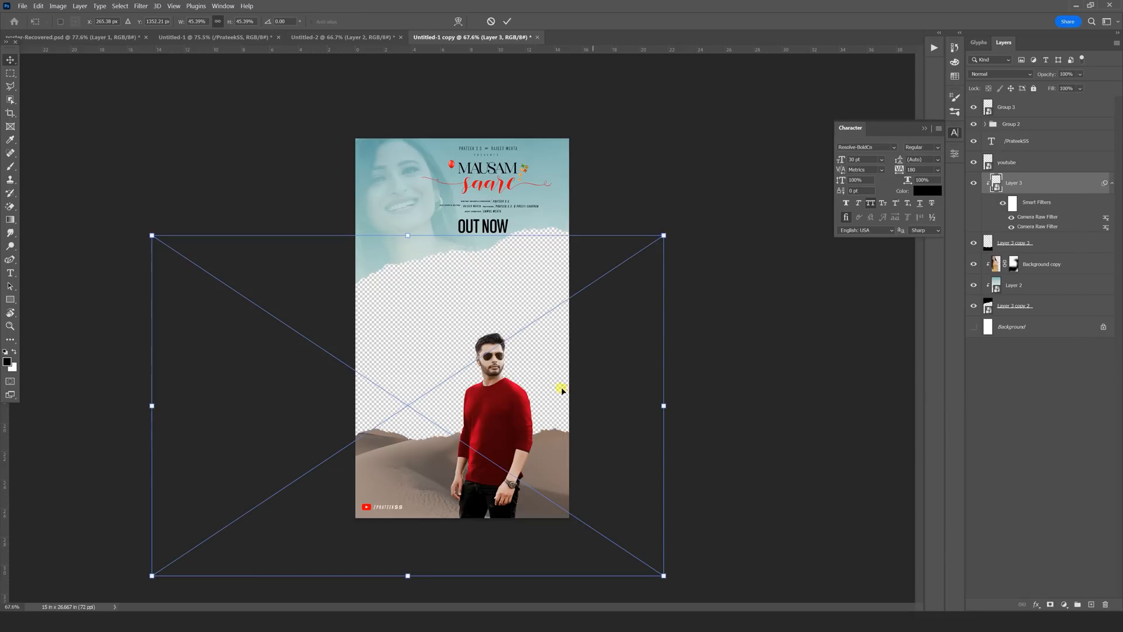
left_click_drag(663, 236, 424, 395)
left_click_drag(398, 483, 565, 490)
key("Return")
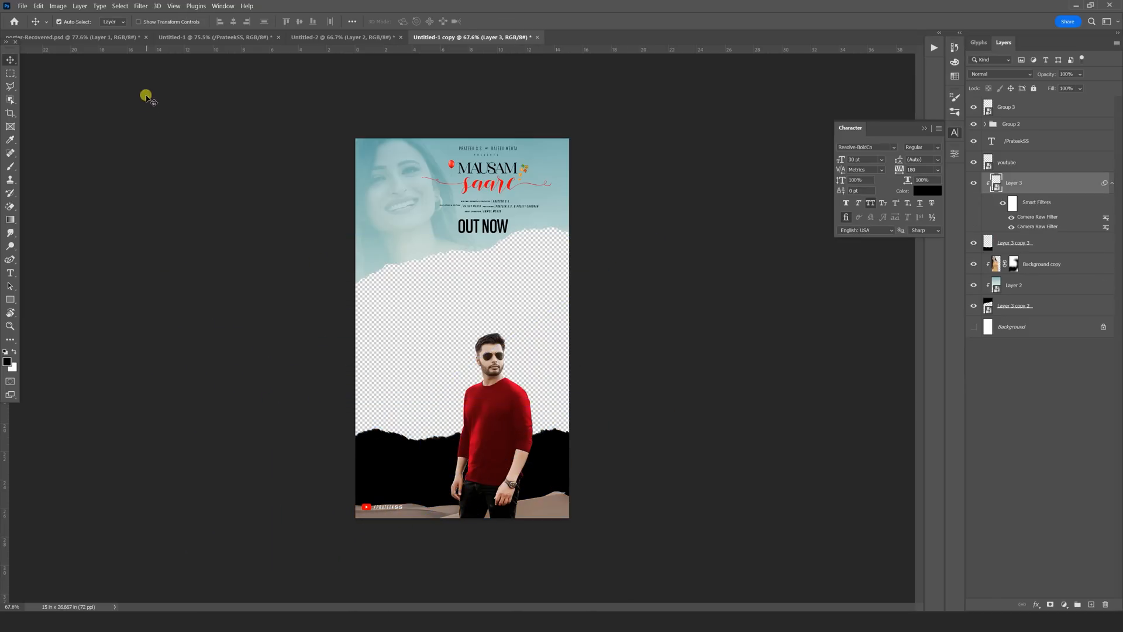
Duplicate Layer 2 as Layer 2 copy, place it directly above Layer 3 copy 3, and clip the portrait layer to the upper torn shape again.
left_click(1013, 285)
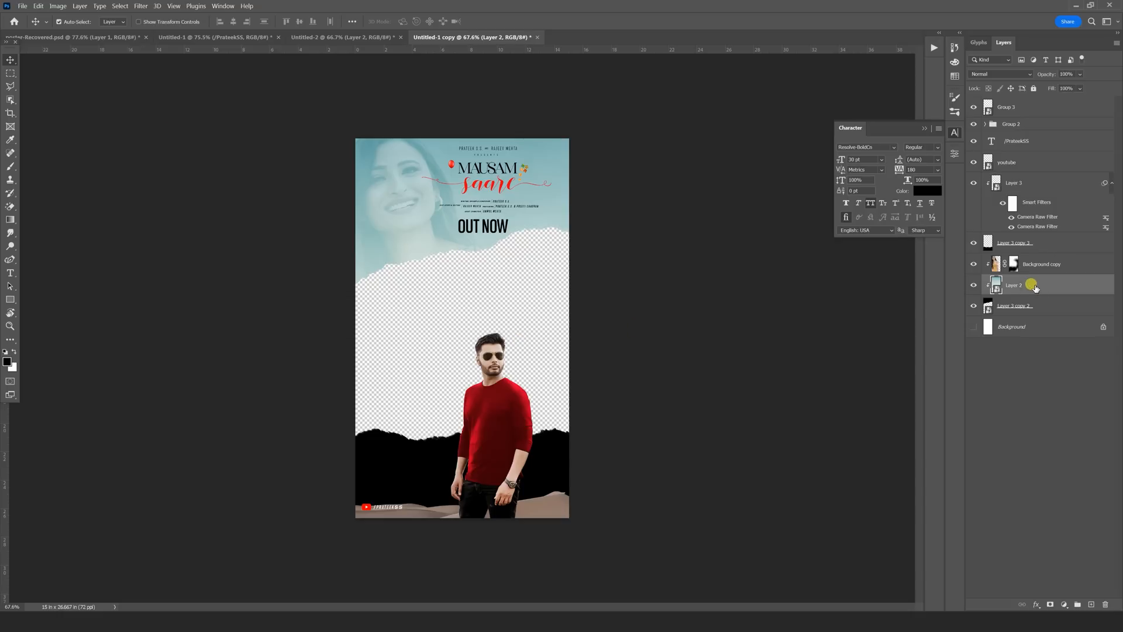
right_click(1013, 285)
left_click(947, 175)
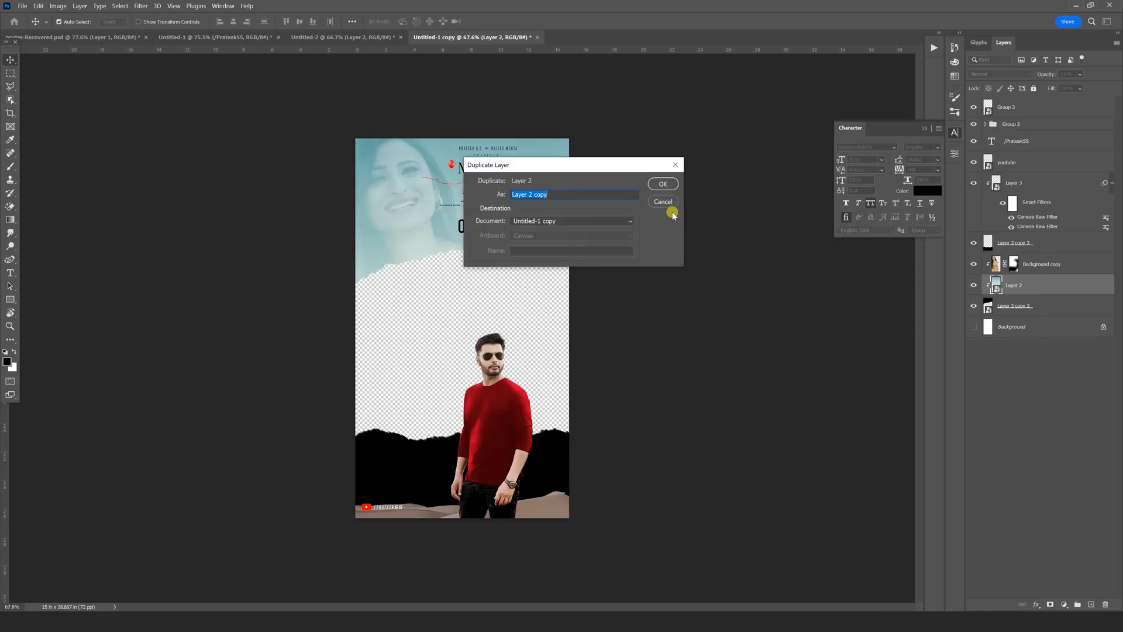
left_click(666, 183)
left_click_drag(1029, 287, 1043, 236)
left_click(1044, 291)
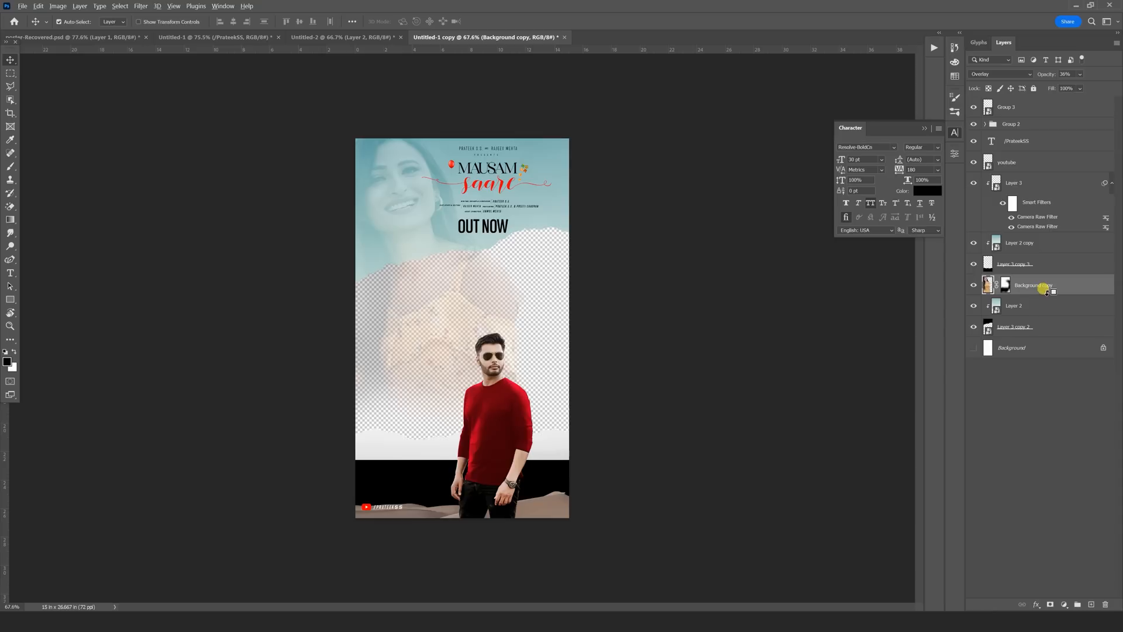
key("ctrl+alt+g")
Move the Layer 2 copy sky image so it fills the lower torn area behind the dunes.
left_click(1038, 252)
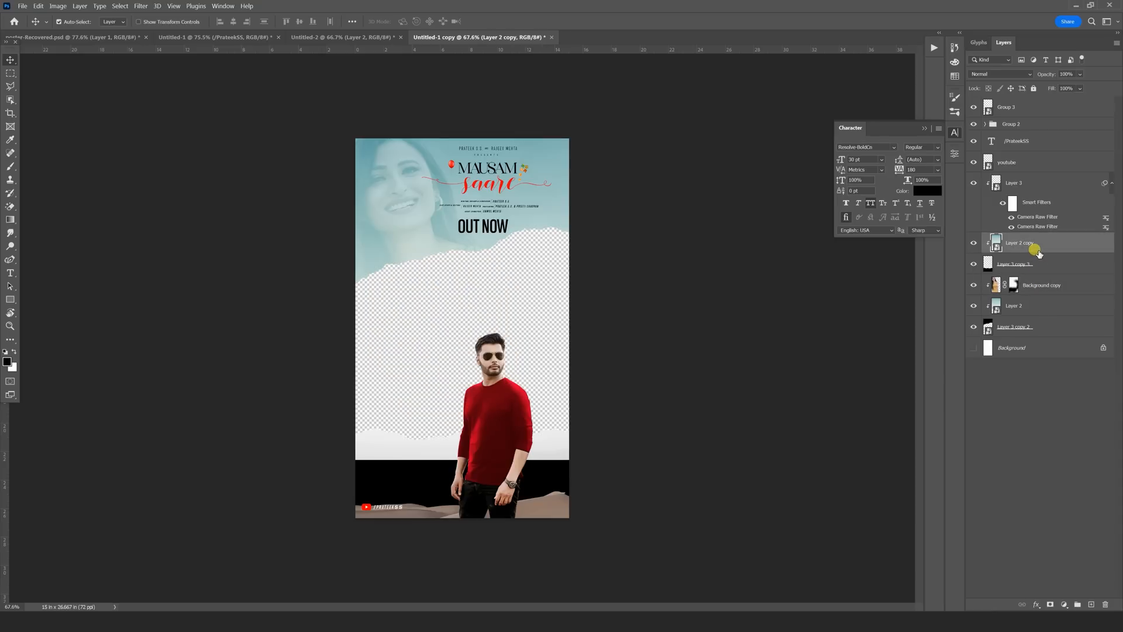
key("ctrl+t")
left_click_drag(539, 483, 560, 391)
key("Return")
Move the YouTube logo and channel handle text slightly up so they sit above the dunes.
right_click(396, 511)
left_click(410, 517)
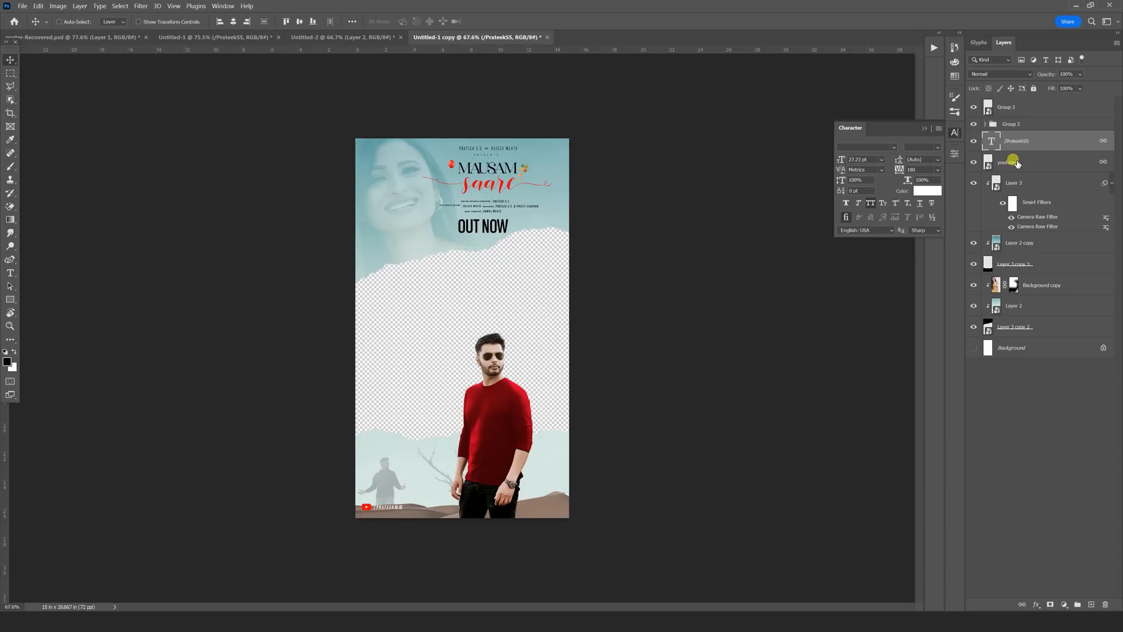
left_click(1016, 164, "ctrl")
key("ctrl+t")
left_click_drag(444, 496, 393, 506)
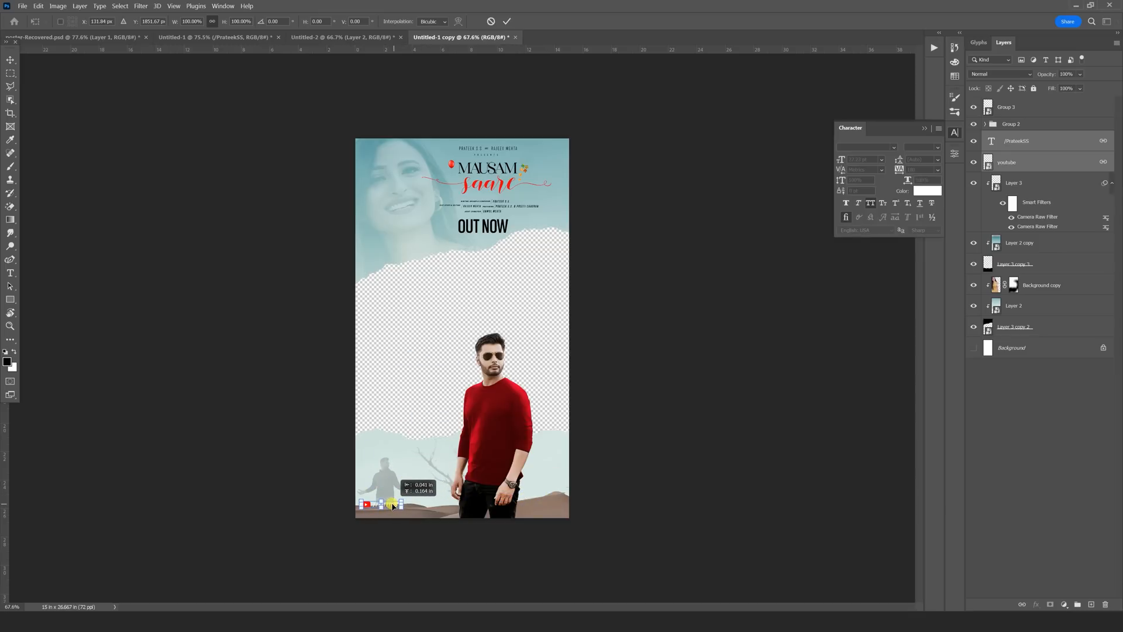
left_click(567, 502)
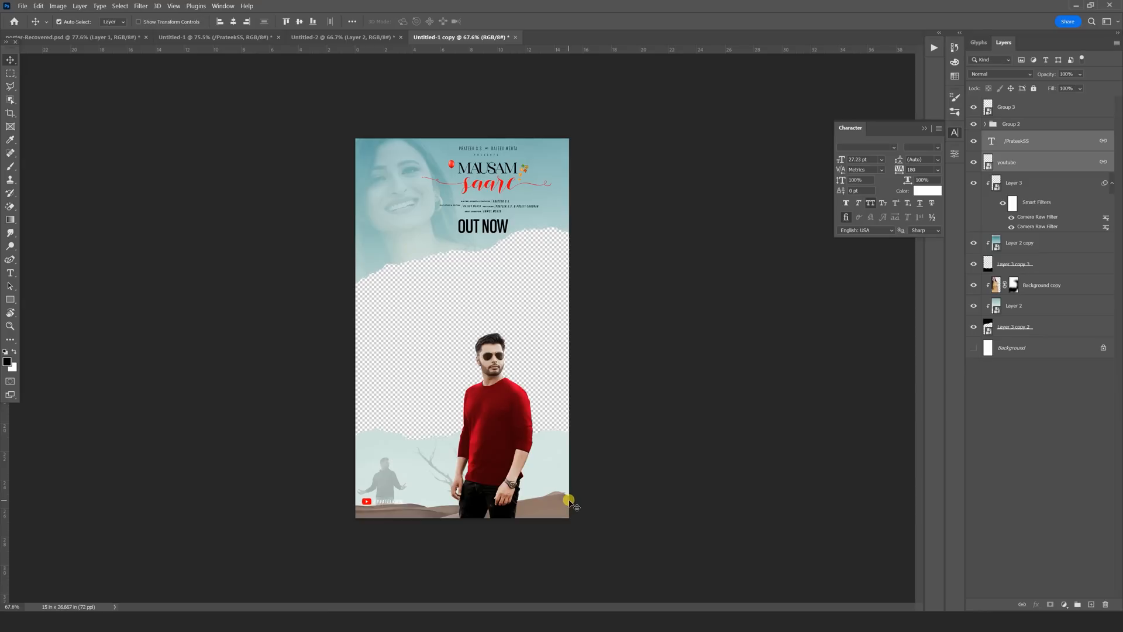
left_click(551, 506)
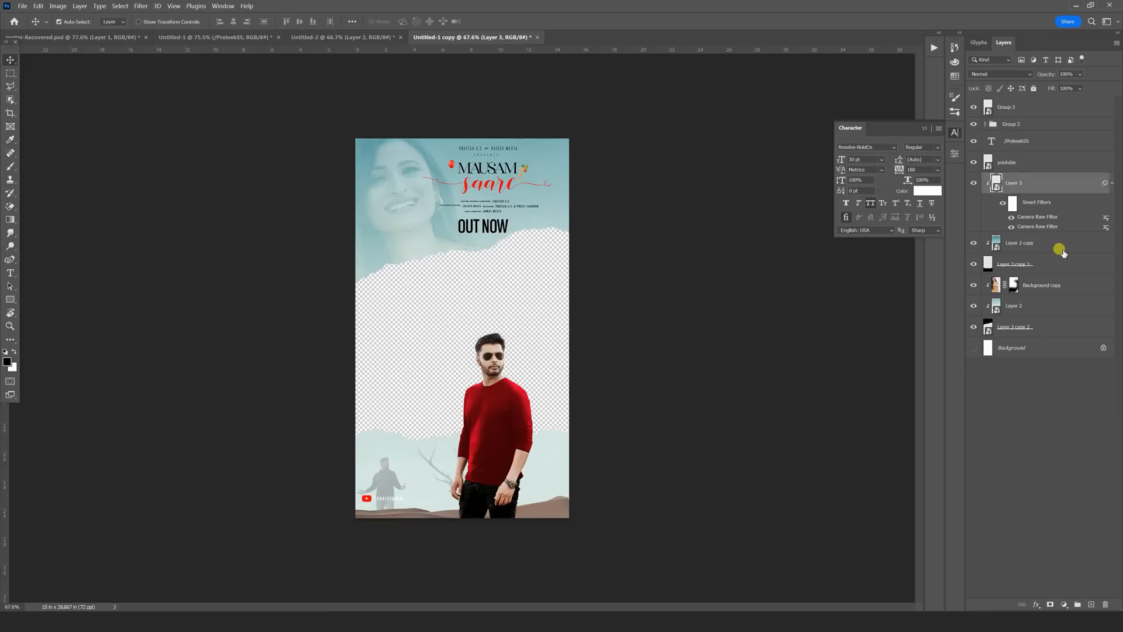
Check the poster against the white Background layer, hide that layer again, and quick-export the poster as a PNG named 2.
left_click(973, 347)
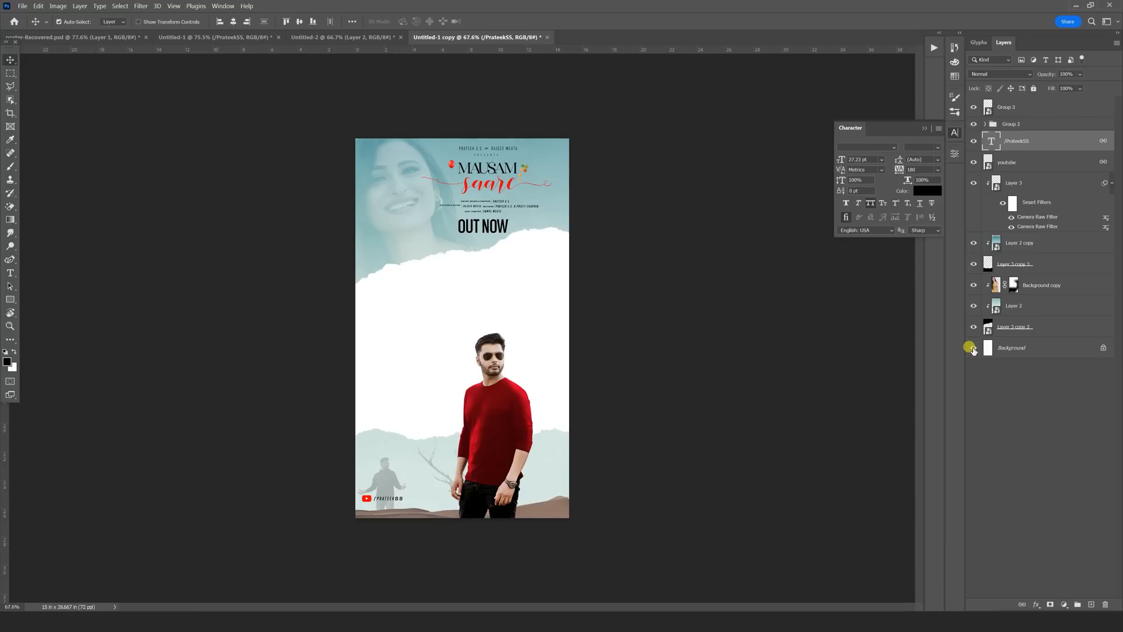
left_click(973, 347)
left_click(23, 6)
mouse_move(85, 156)
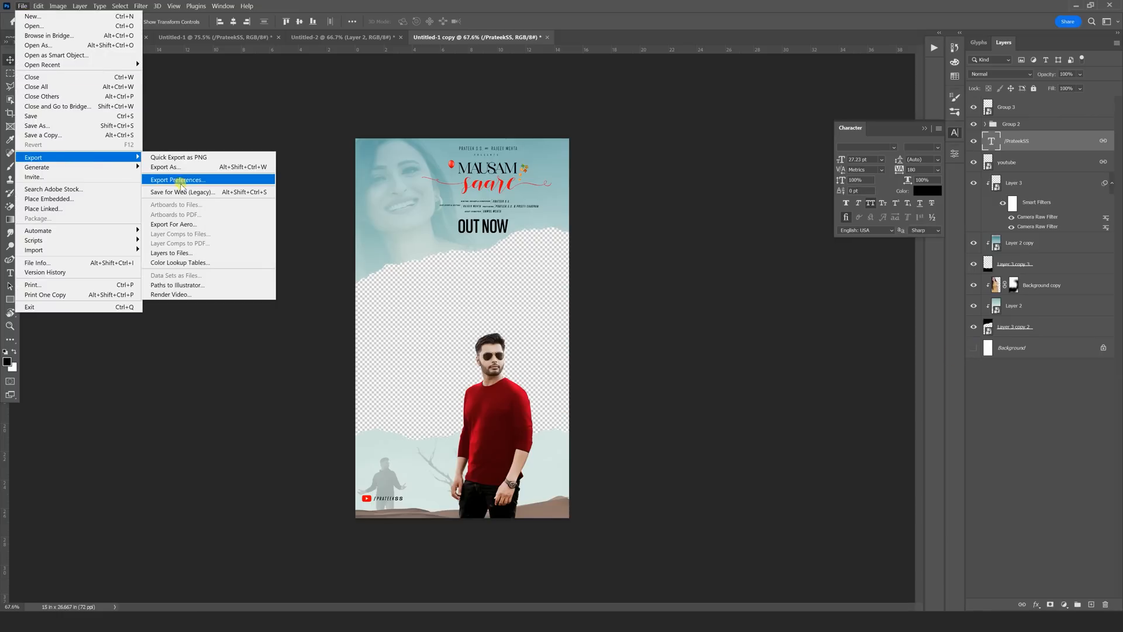
left_click(186, 158)
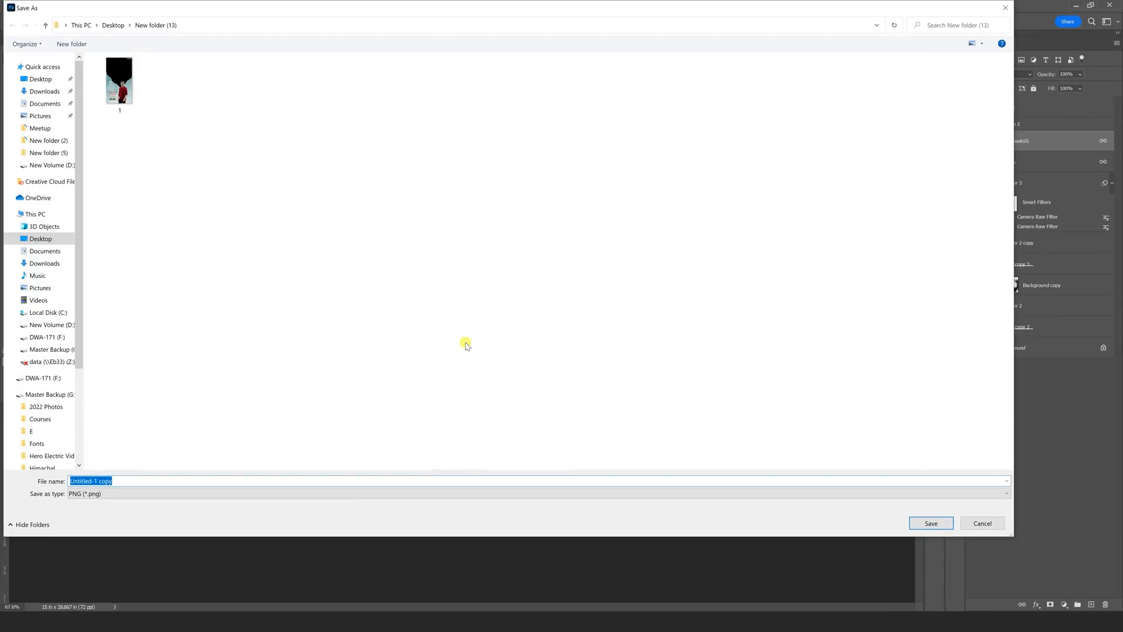
type("2")
key("Return")
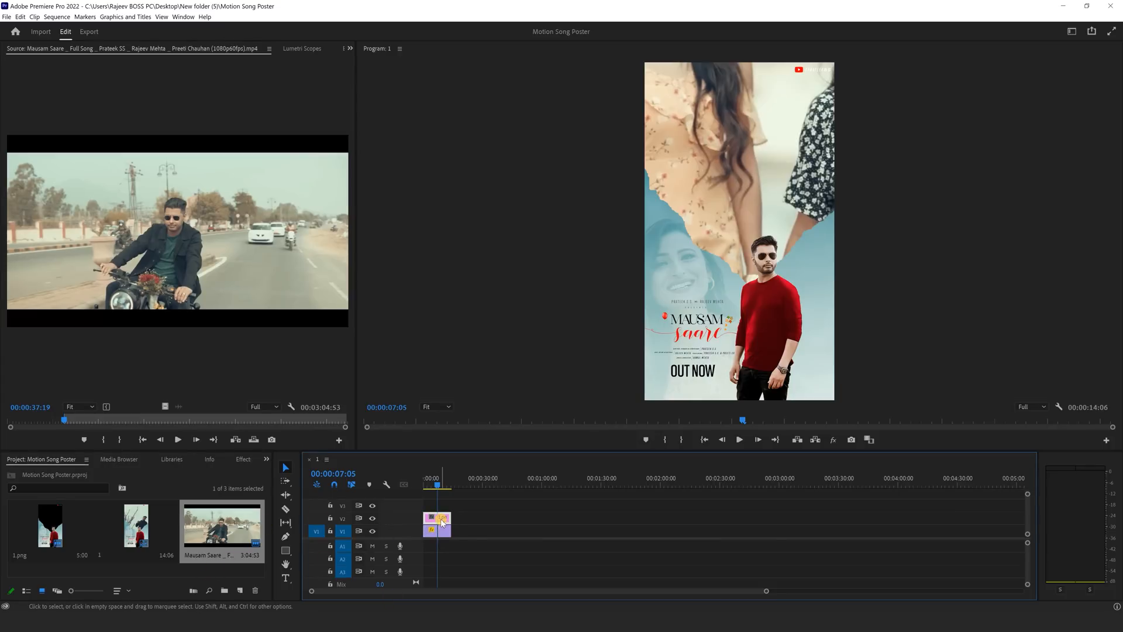
In Premiere Pro, delete the old poster overlay, import 2.png from New folder (13), and place it on track V2 over the song clip.
left_click(442, 522)
key("Delete")
double_click(211, 583)
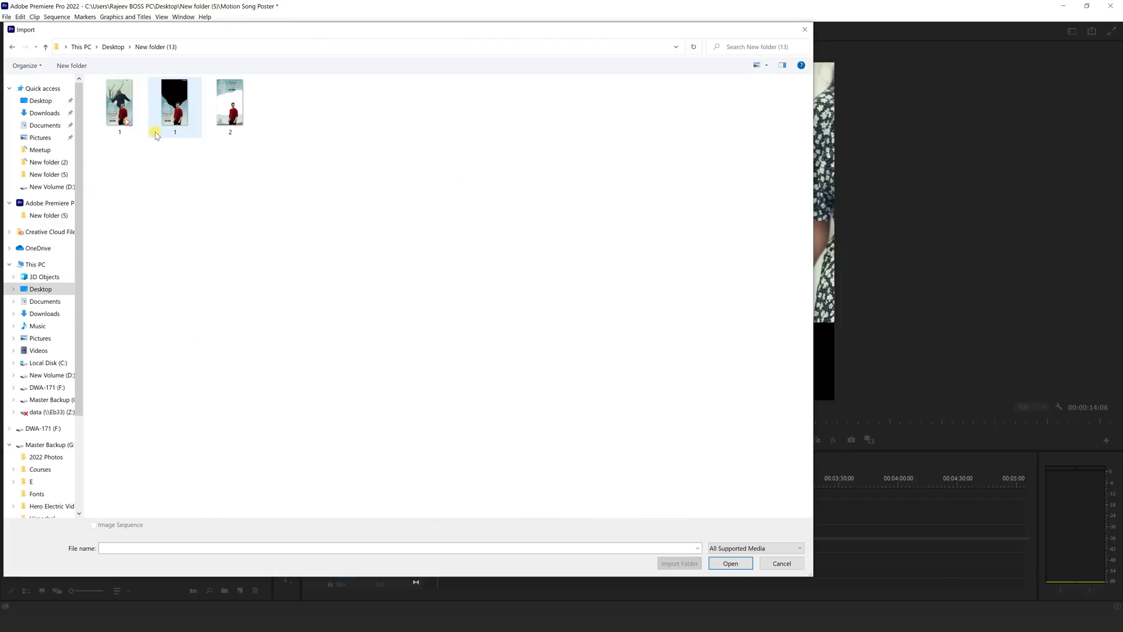
double_click(230, 105)
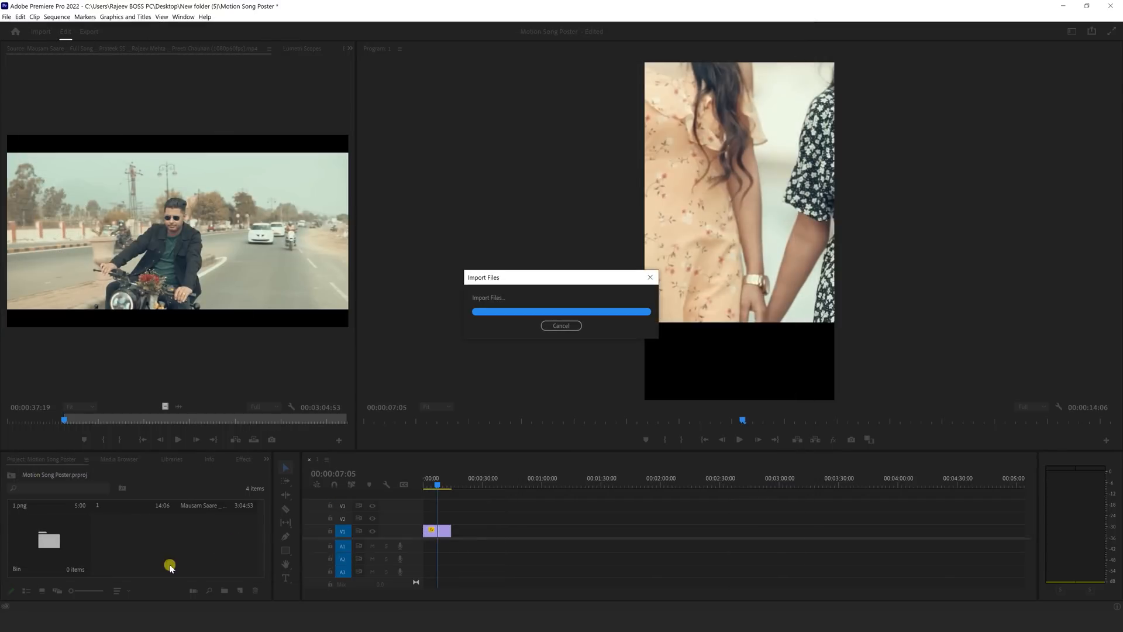
left_click_drag(134, 548, 452, 517)
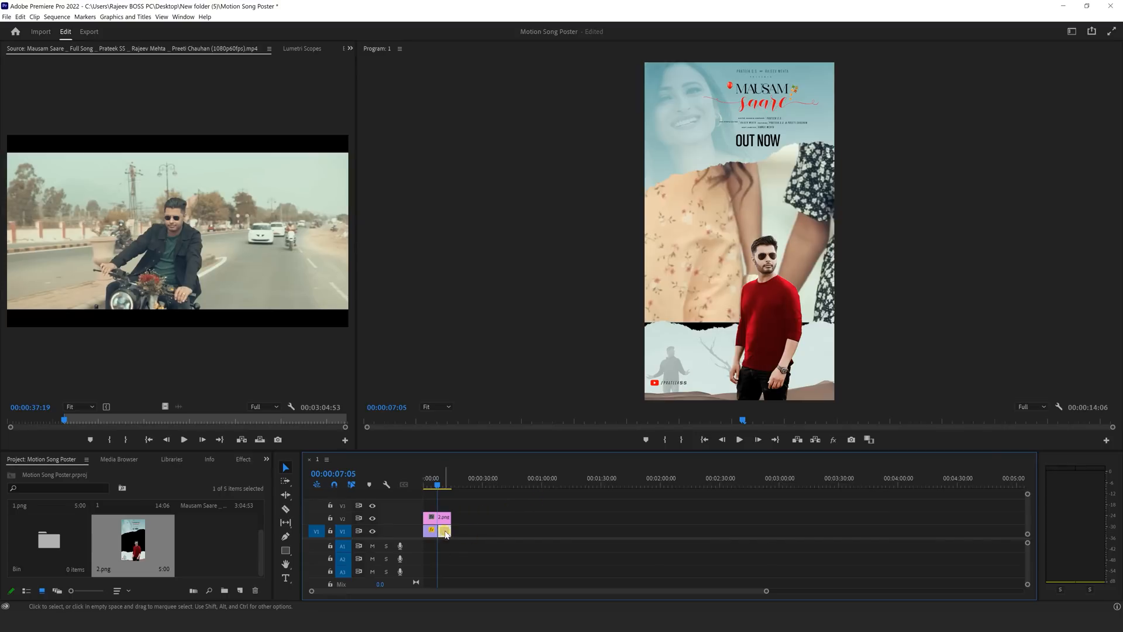
Extend the song clip on V1 to about 1 minute 24 seconds and set its scale to 142 and position to 191, 1078.
left_click_drag(447, 538, 589, 537)
left_click(520, 536)
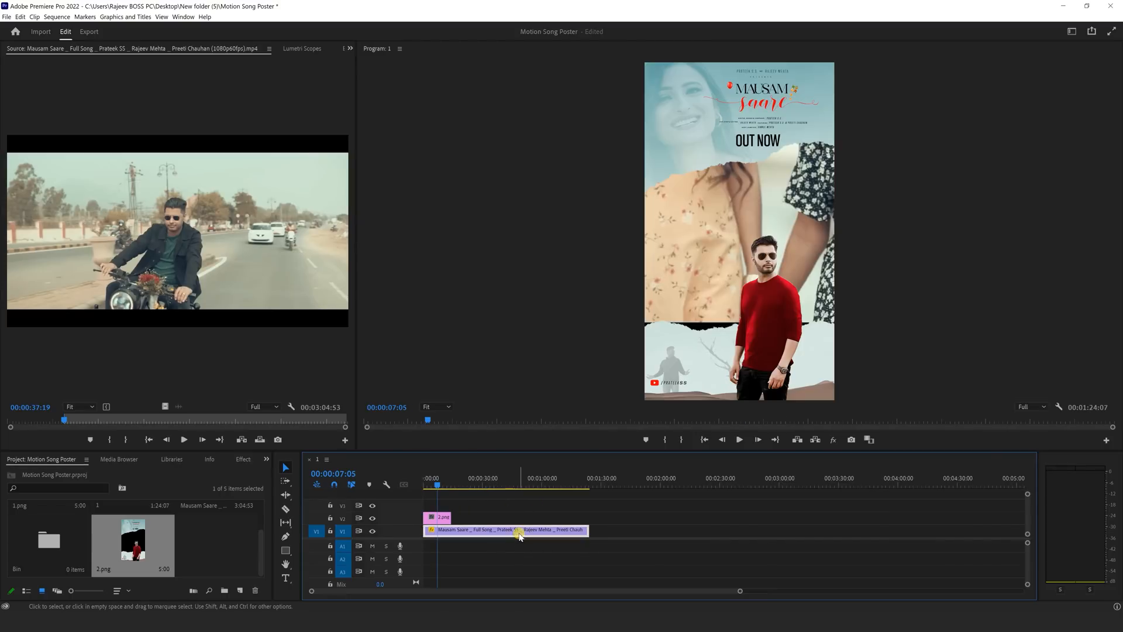
left_click(350, 50)
left_click(371, 85)
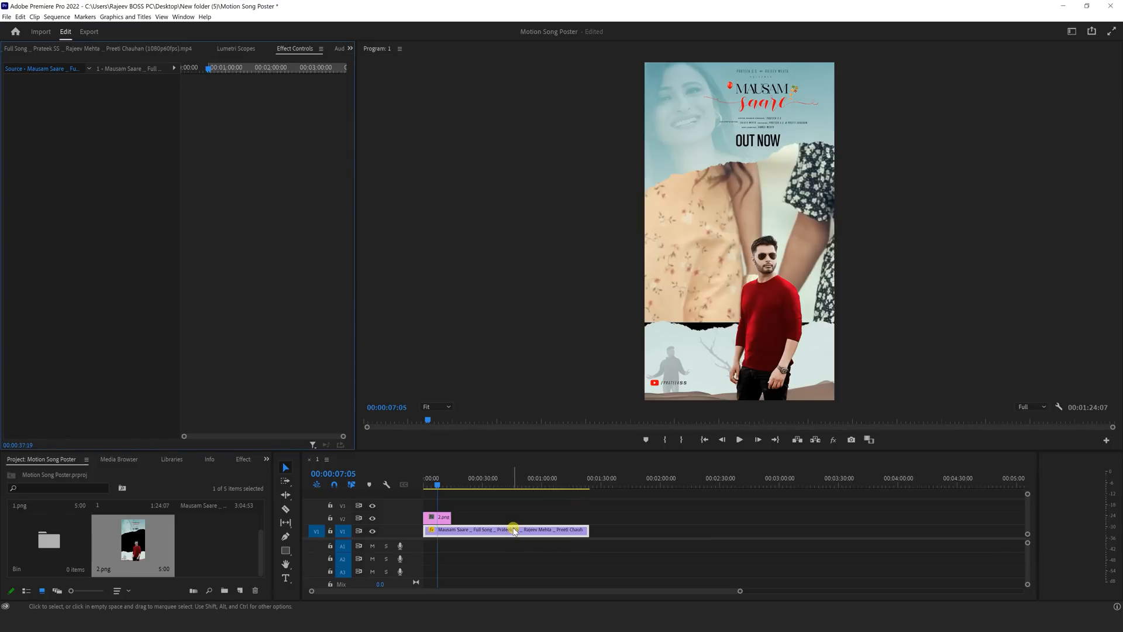
left_click(514, 531)
left_click_drag(99, 111, 360, 103)
mouse_move(100, 113)
left_mouse_down()
mouse_move(70, 113)
mouse_move(92, 112)
left_mouse_up()
Trim the first 30 seconds off the song clip, move it to the sequence start, and extend 2.png to the clip's full length.
left_click_drag(452, 481, 483, 481)
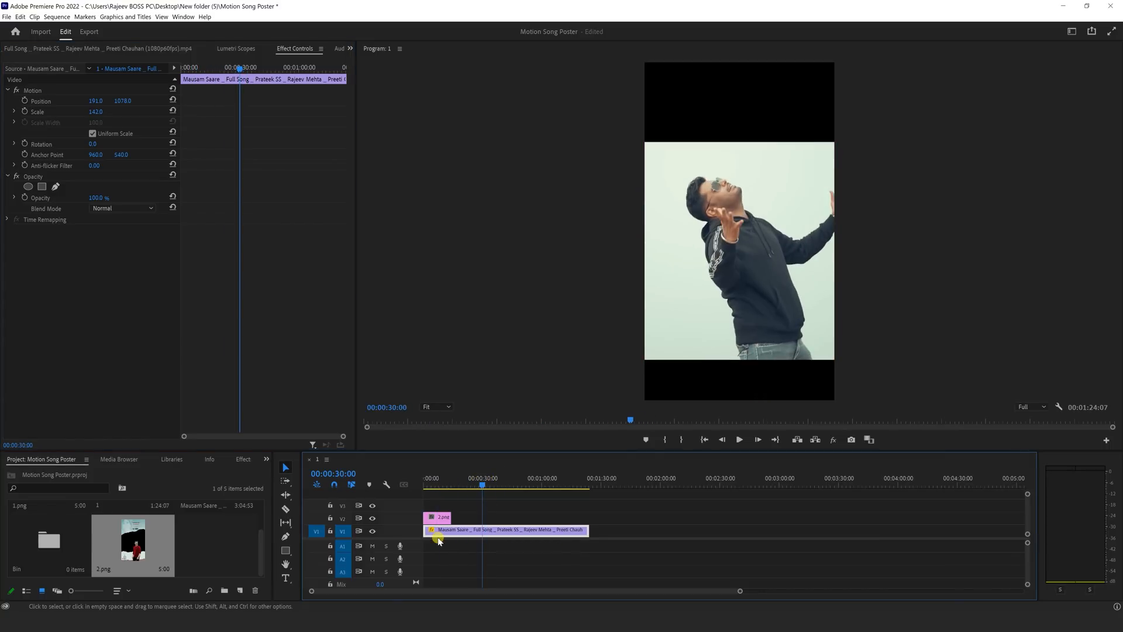
left_click_drag(431, 530, 526, 515)
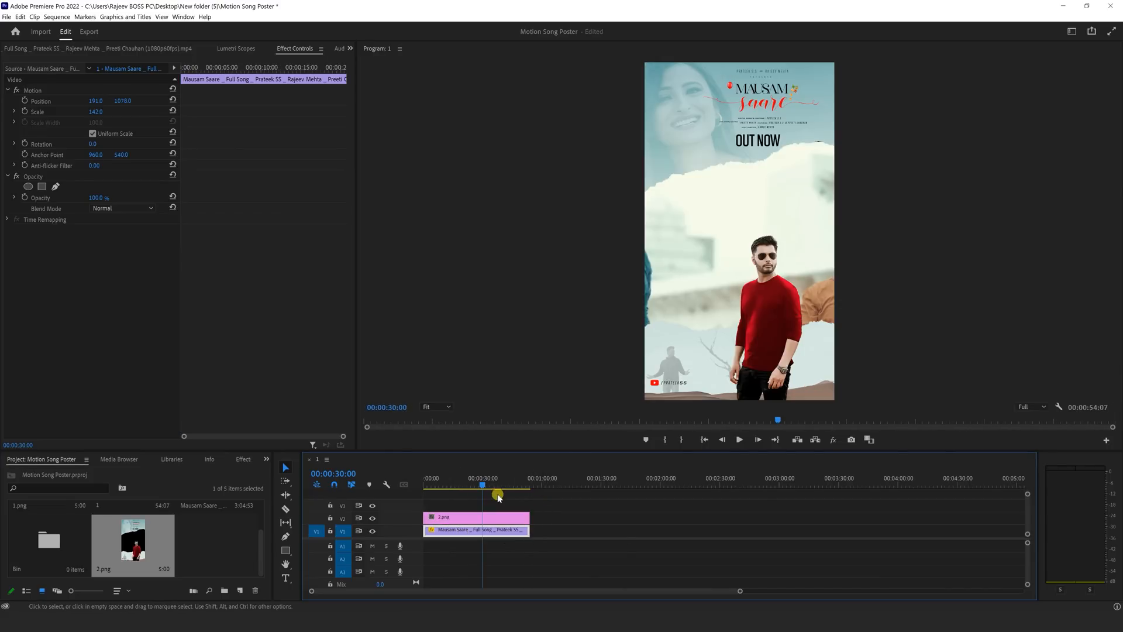
left_click_drag(483, 485, 422, 484)
key("space")
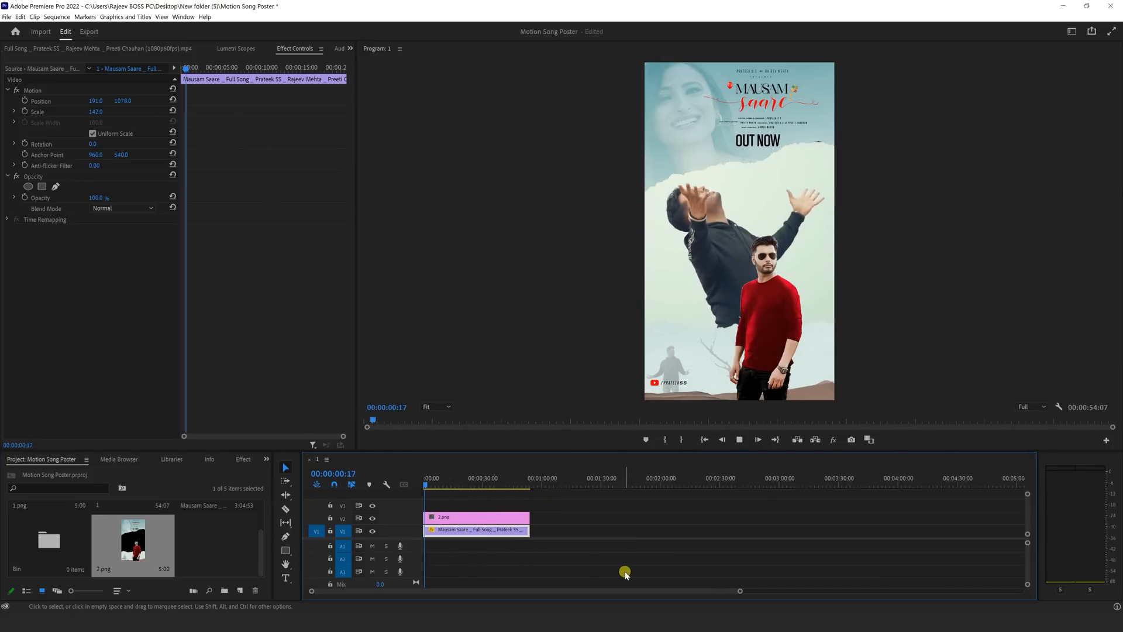
Trim the song clip's start to 00:00:05:24 and set its horizontal position to 384.
left_click_drag(435, 485, 435, 485)
left_click_drag(426, 531, 435, 531)
left_click_drag(109, 101, 82, 101)
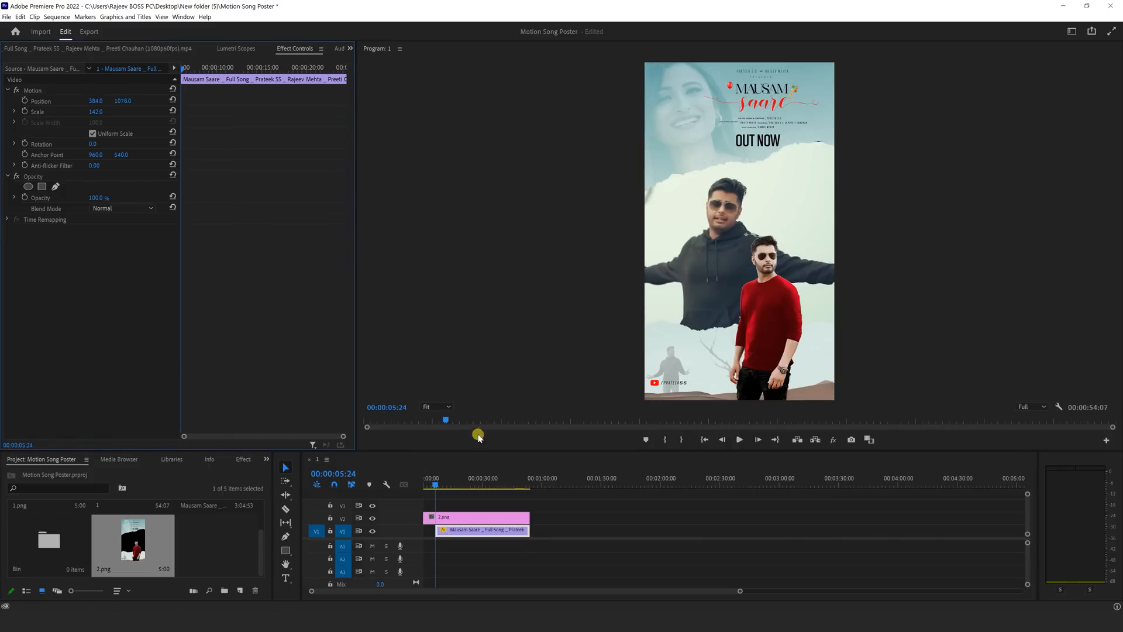
Trim the song clip and 2.png to end at 00:00:27:11 and start both at the beginning of the sequence.
left_click_drag(434, 483, 479, 484)
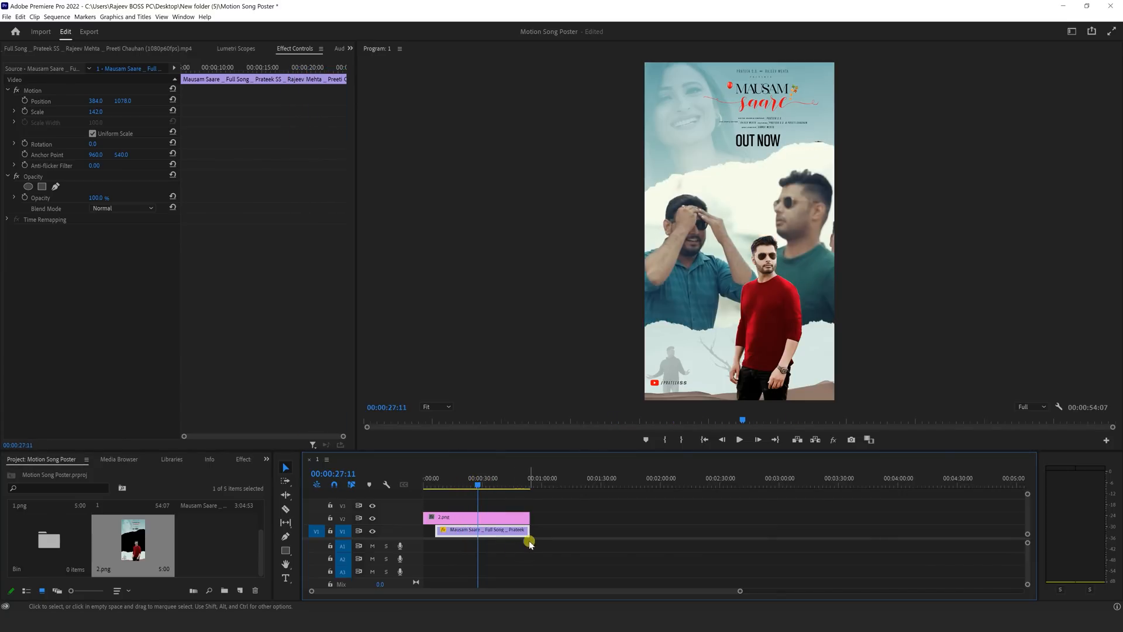
mouse_move(525, 532)
left_mouse_down()
mouse_move(485, 533)
mouse_move(514, 530)
left_mouse_up()
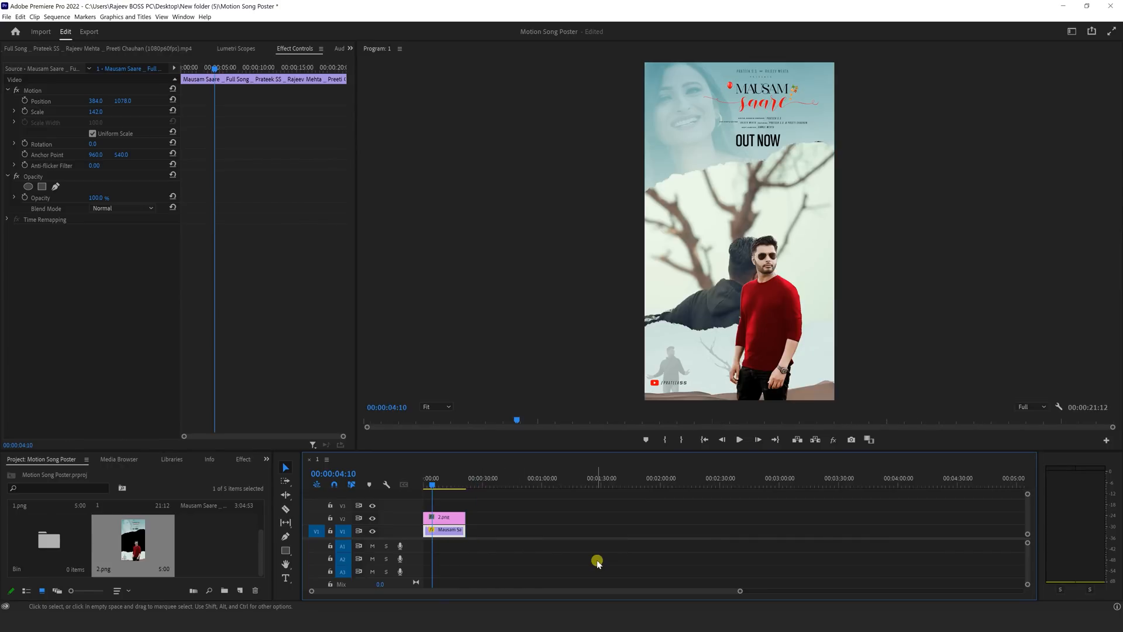
Export the sequence as 2.mp4 in H.264 format with the Match Source - Adaptive High Bitrate preset.
key("ctrl+m")
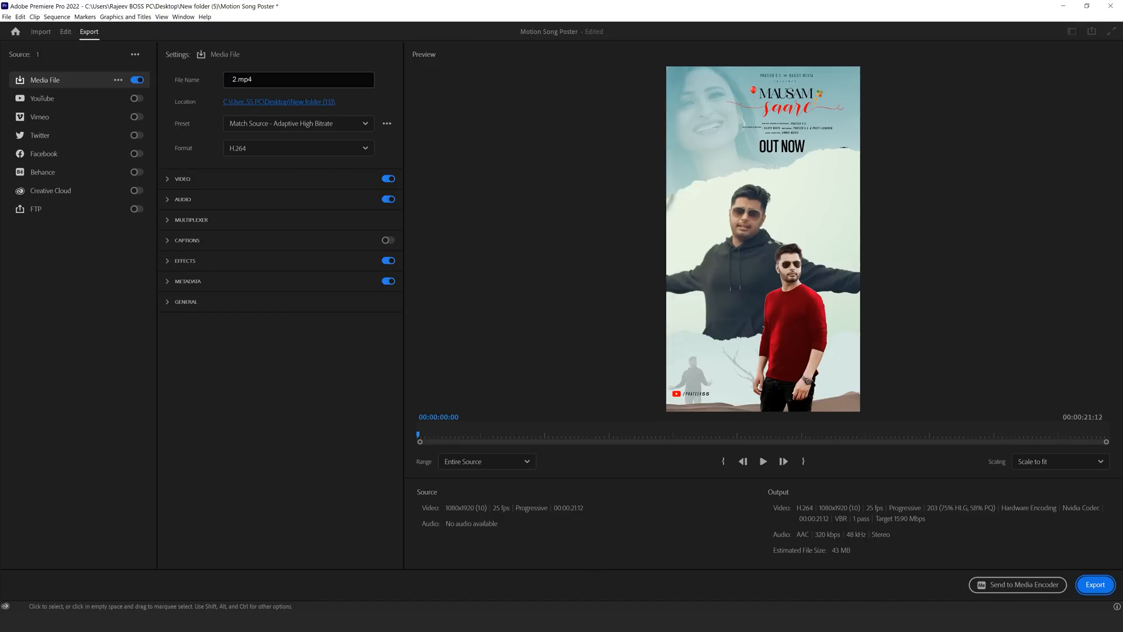
left_click(1094, 584)
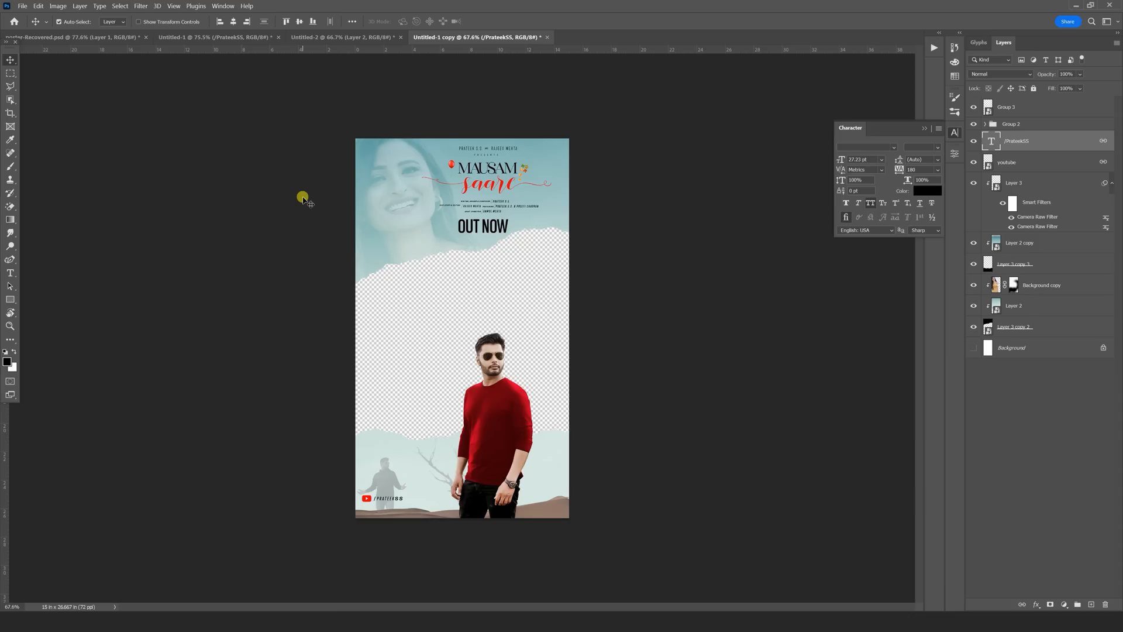
Switch to Photoshop and duplicate the poster document as Untitled-1 copy 2, keeping its layers.
left_click(57, 6)
left_click(68, 134)
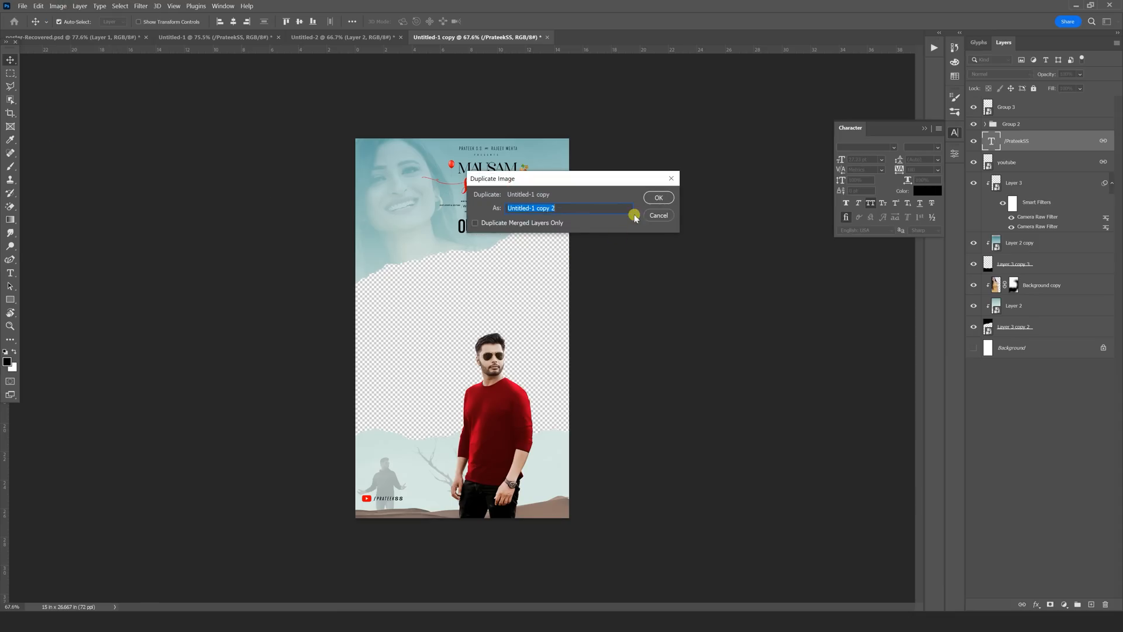
left_click(654, 196)
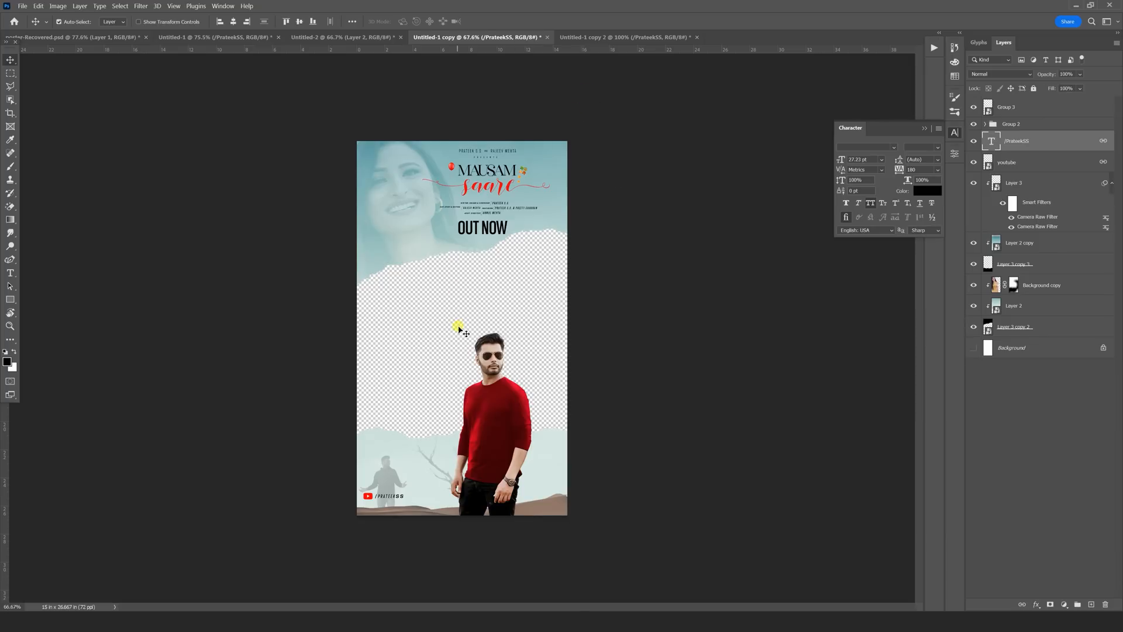
In Untitled-1 copy 2, delete the layers of the upper torn-paper section: Layer 2, Background copy and Layer 3 copy 2.
left_click(1040, 329, "shift")
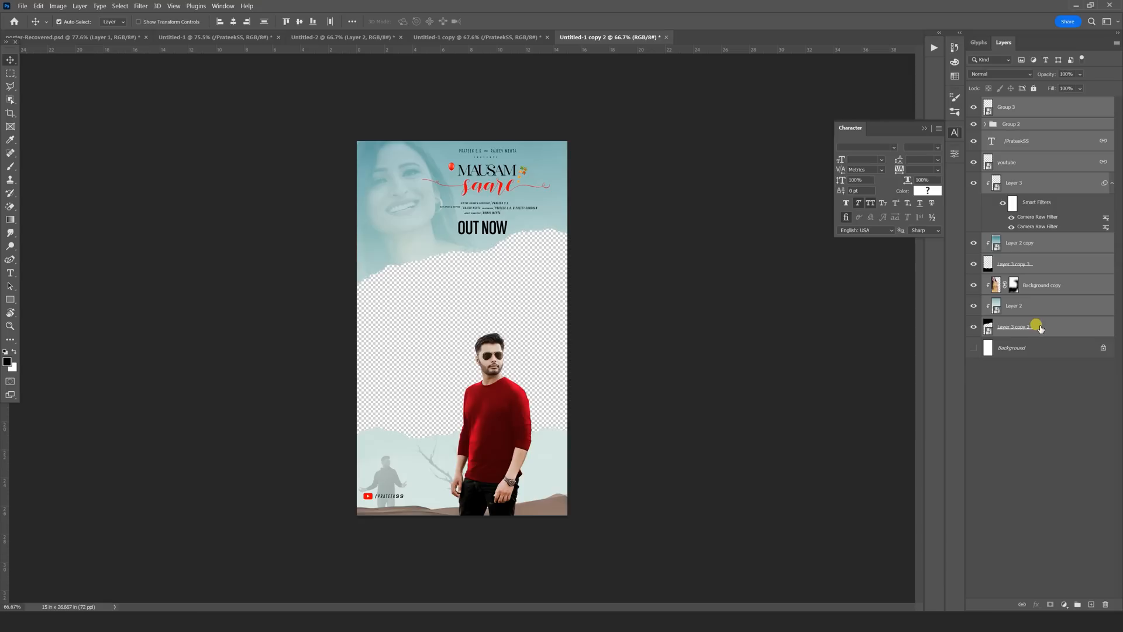
left_click(1052, 231)
right_click(546, 171)
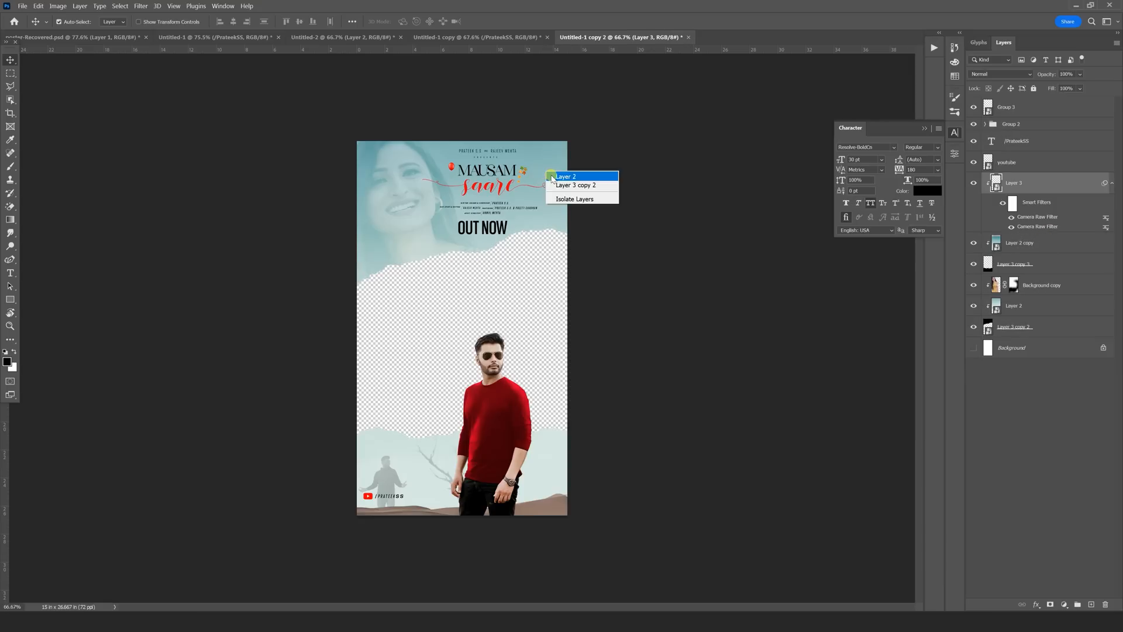
left_click(555, 176)
key("ctrl+t")
right_click(413, 233)
left_click(455, 242)
key("Delete")
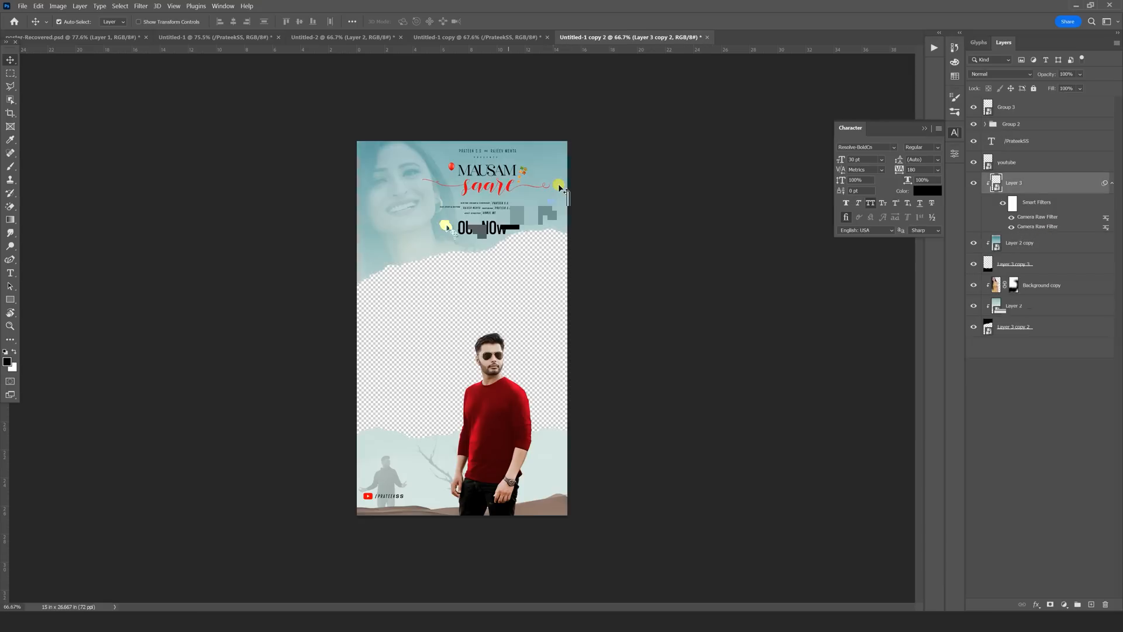
right_click(411, 255)
left_click(445, 261)
key("Delete")
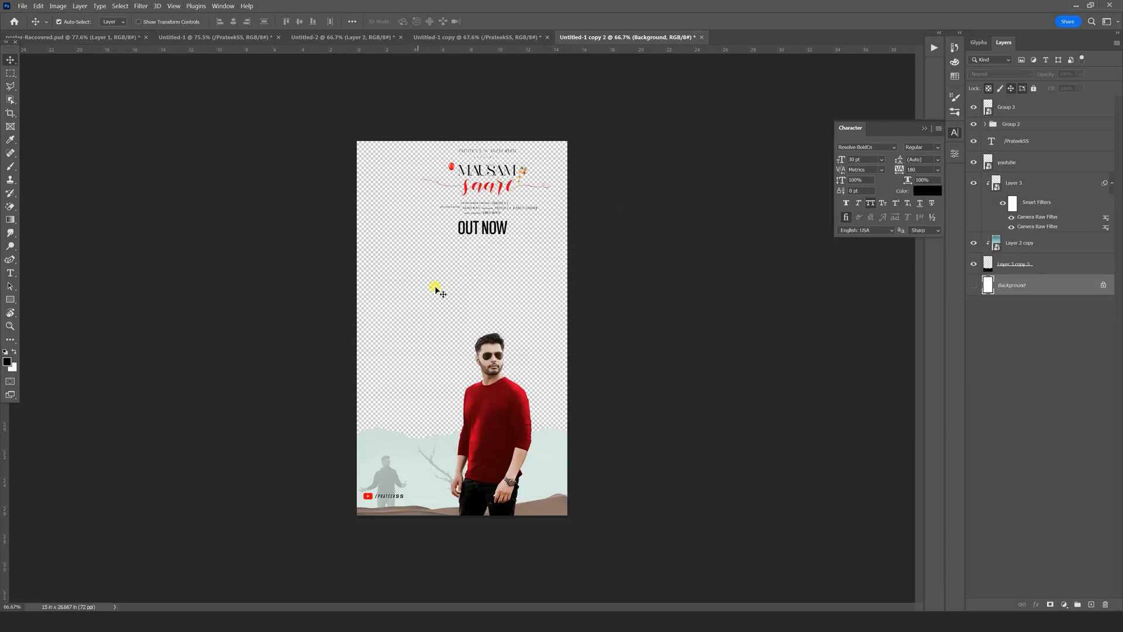
Delete the lower landscape section's layers: Layer 3, Layer 2 copy and the torn-paper base layer beneath them.
right_click(405, 446)
left_click(423, 451)
key("Delete")
right_click(565, 453)
left_click(579, 452)
key("Delete")
right_click(555, 501)
left_click(576, 507)
key("Delete")
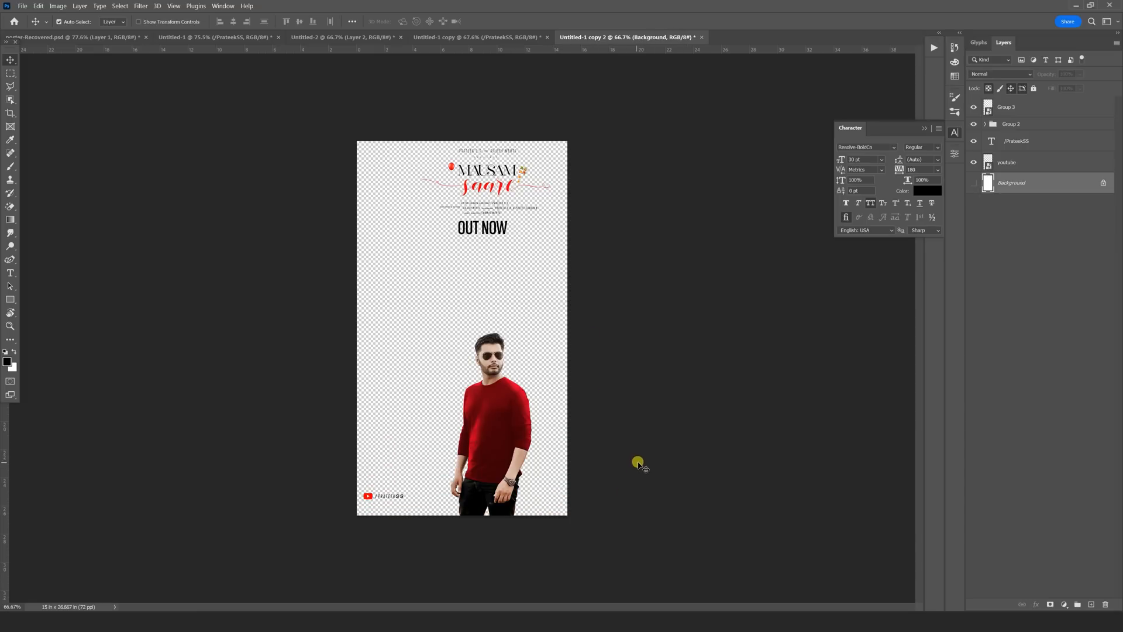
Shift the cut-out of the man in the red sweater slightly left on the poster.
right_click(504, 395)
left_click(518, 393)
left_click_drag(506, 400, 490, 401)
Copy the black torn-paper strip, Layer 1, from Untitled-2 into Untitled-1 copy 2.
left_click(498, 38)
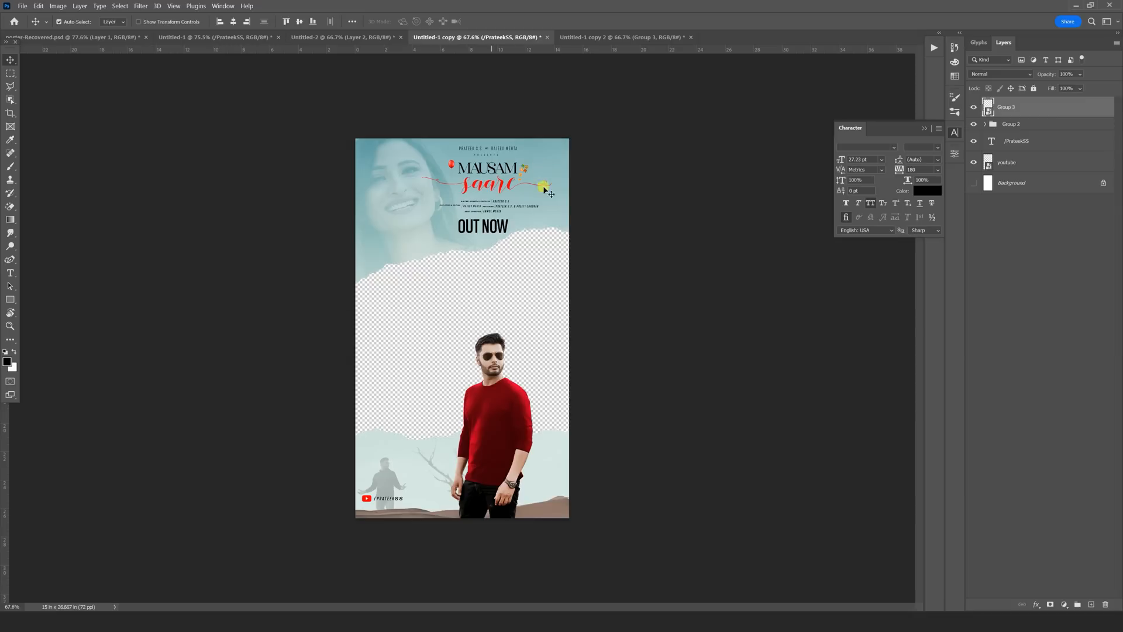
left_click(365, 38)
left_click_drag(312, 218, 607, 39)
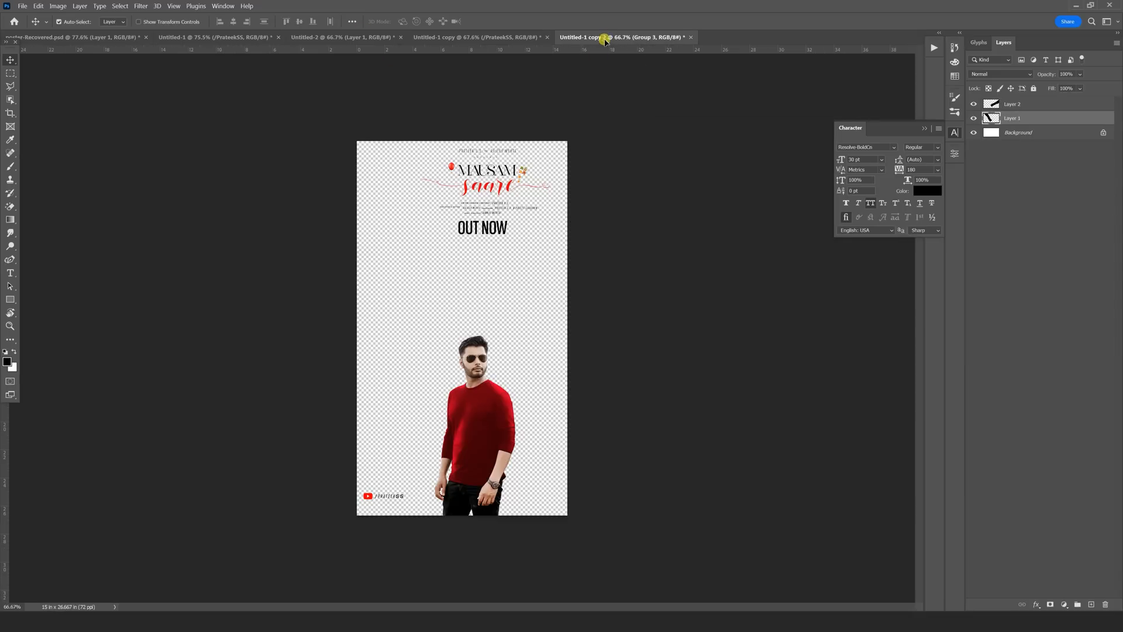
left_click_drag(502, 318, 504, 320)
Rotate the torn-paper strip to a gentle slope and position it across the middle of the poster.
key("ctrl+t")
left_click_drag(774, 341, 713, 62)
left_click_drag(576, 319, 559, 376)
left_click_drag(778, 381, 772, 351)
key("Return")
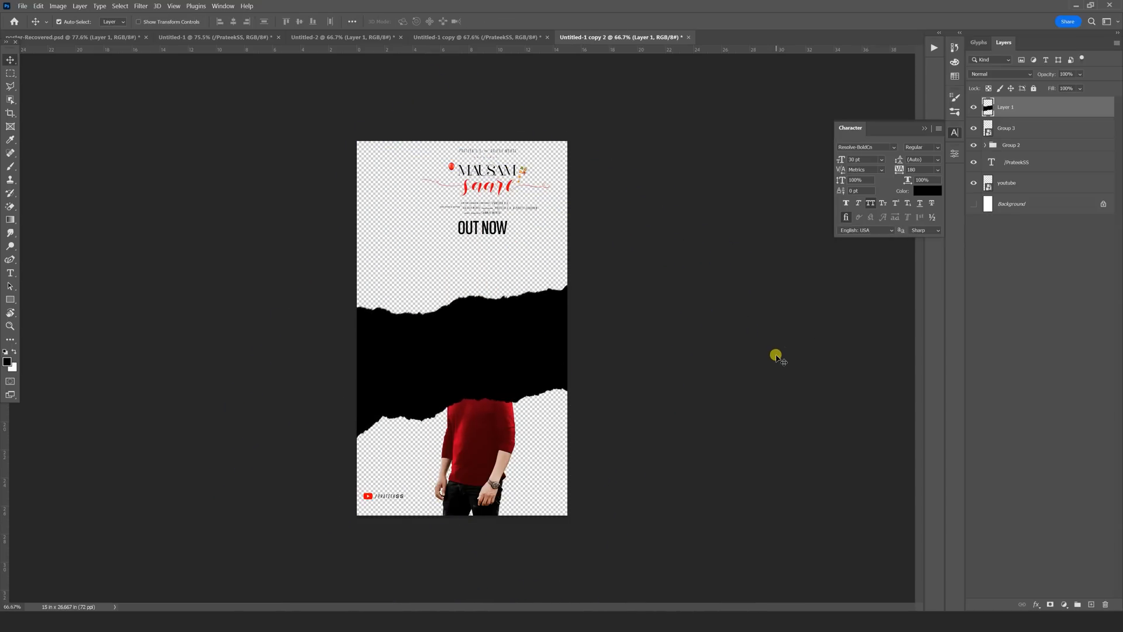
Nudge the torn-paper strip slightly upward and delete the man's cut-out layer, Group 3.
mouse_move(490, 369)
left_mouse_down()
mouse_move(494, 348)
mouse_move(488, 356)
left_mouse_up()
left_click(506, 417)
key("Delete")
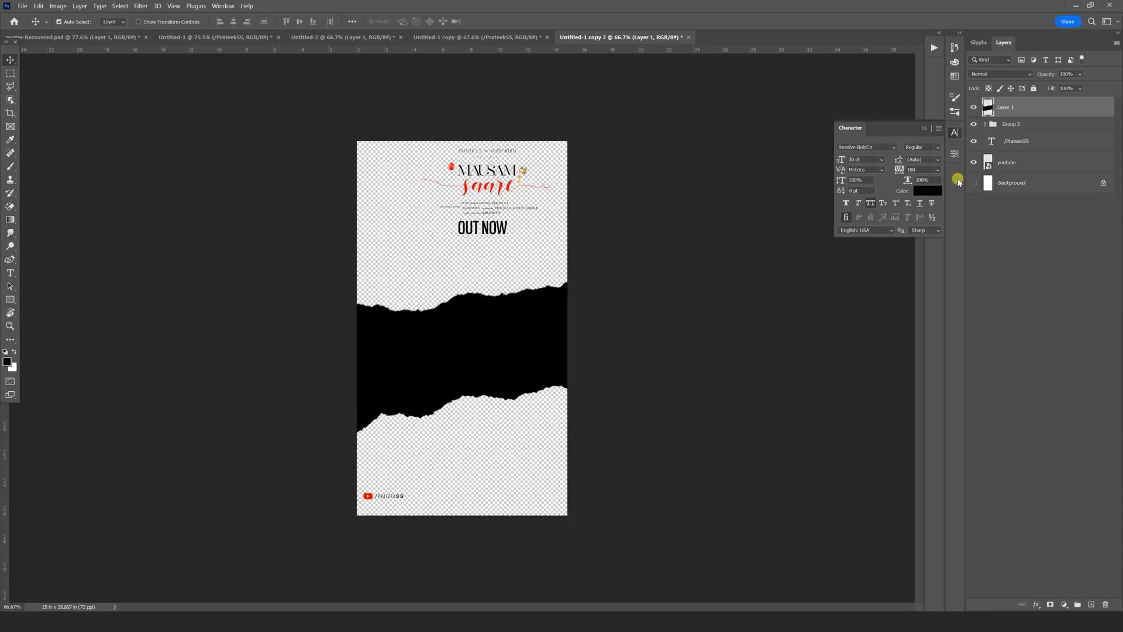
Place Group 2 above Layer 1 in the layer order and move its title and credits onto the torn-paper strip.
left_click(1015, 125)
left_click_drag(1044, 124, 1041, 102)
key("ctrl+t")
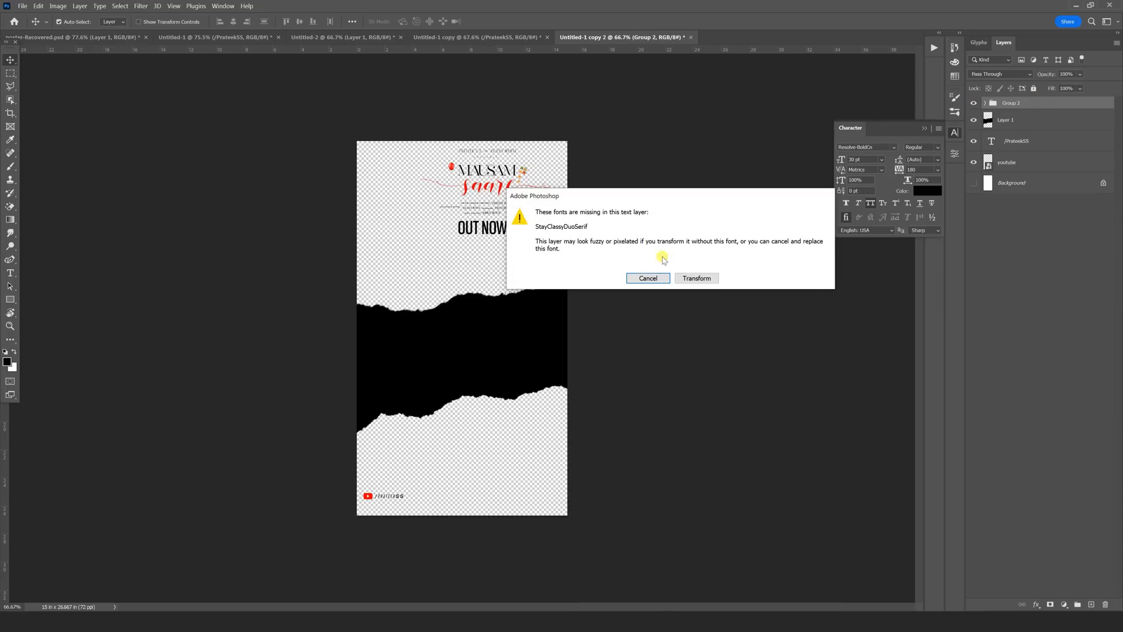
left_click(695, 275)
left_click_drag(484, 192, 460, 345)
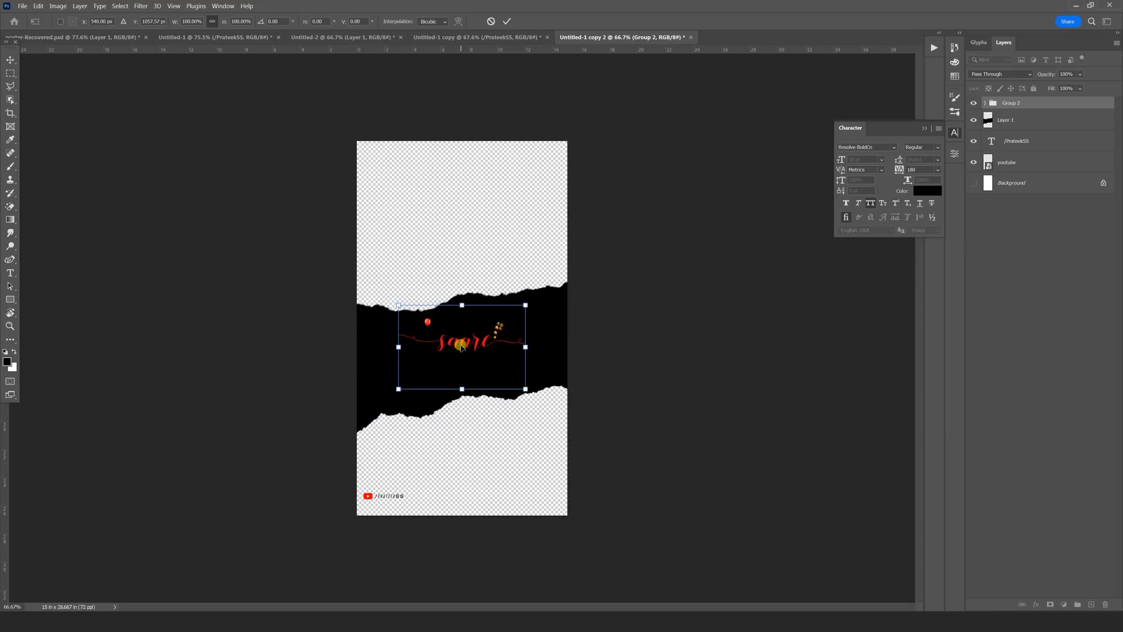
key("Return")
Add a white Color Overlay at 100% opacity to the torn-paper strip on Layer 1.
left_click(1007, 124)
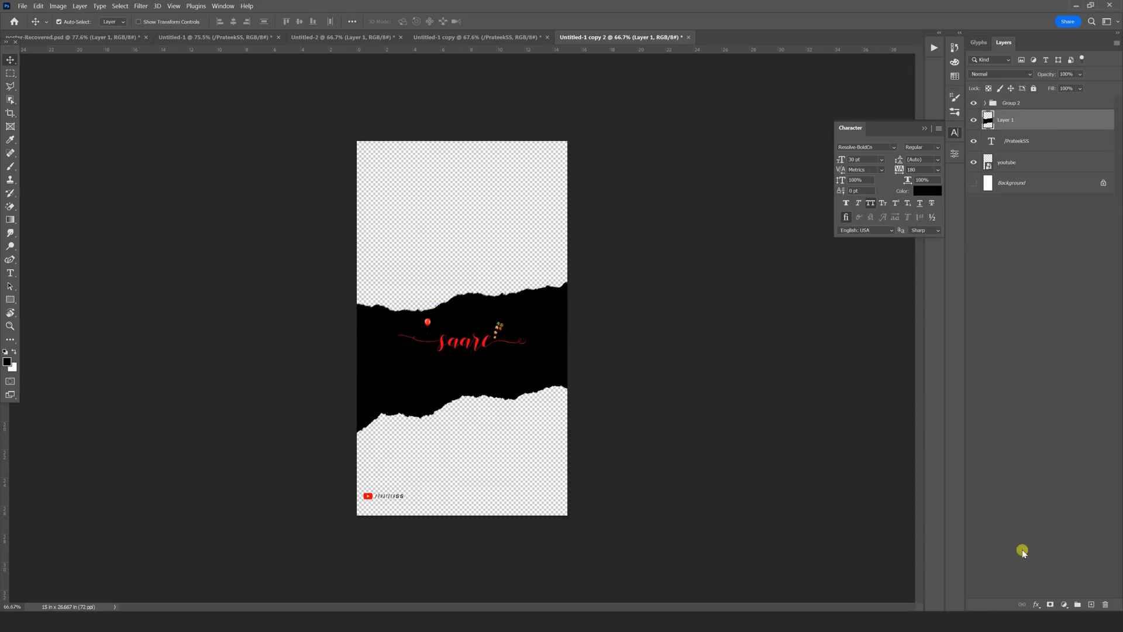
left_click(1036, 605)
left_click(1053, 561)
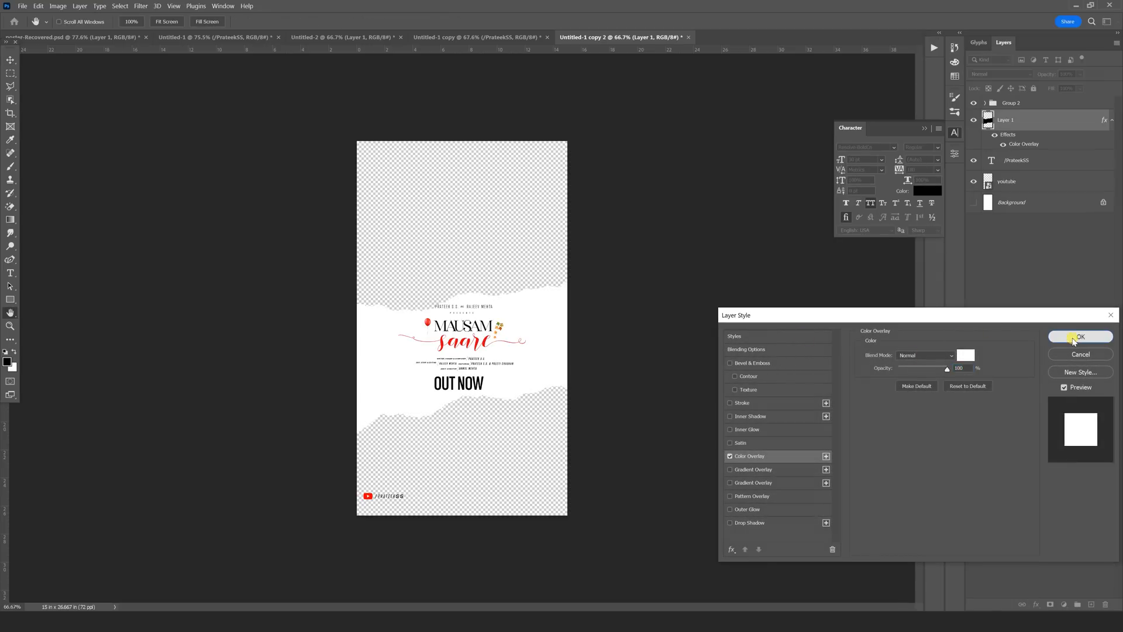
left_click(1073, 336)
Stretch the white torn-paper strip slightly upward so it leaves more room above the title text.
key("ctrl+t")
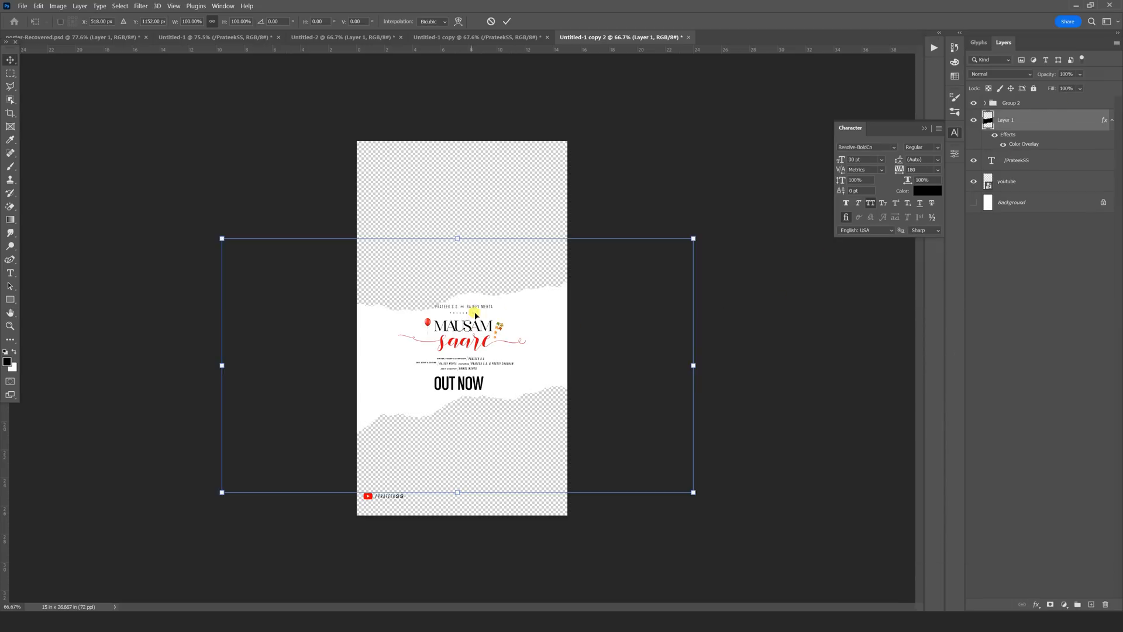
left_click_drag(458, 238, 460, 225)
key("Return")
left_click_drag(529, 309, 534, 316)
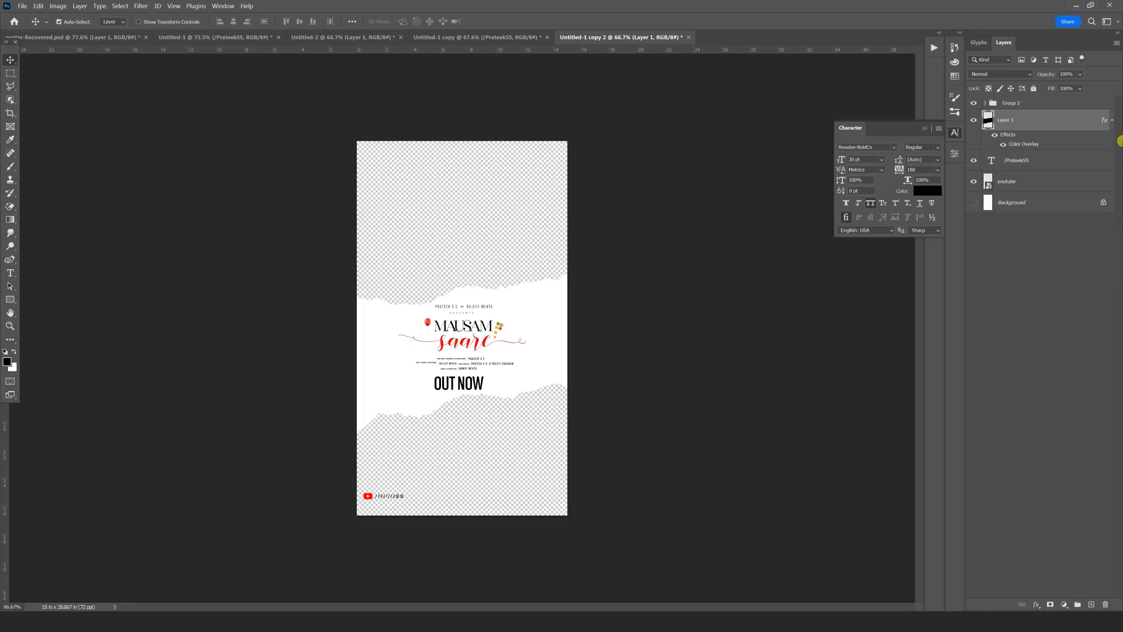
Move the YouTube logo together with its handle text to the poster's lower-right corner.
left_click(1025, 160)
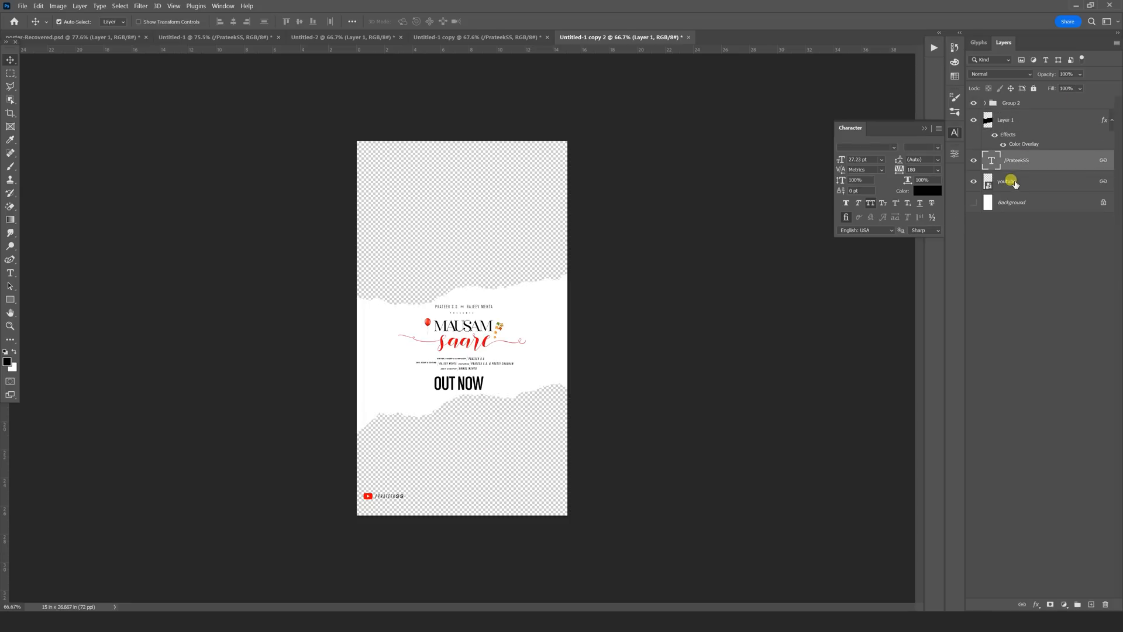
left_click(401, 495, "shift")
left_click_drag(401, 494, 554, 507)
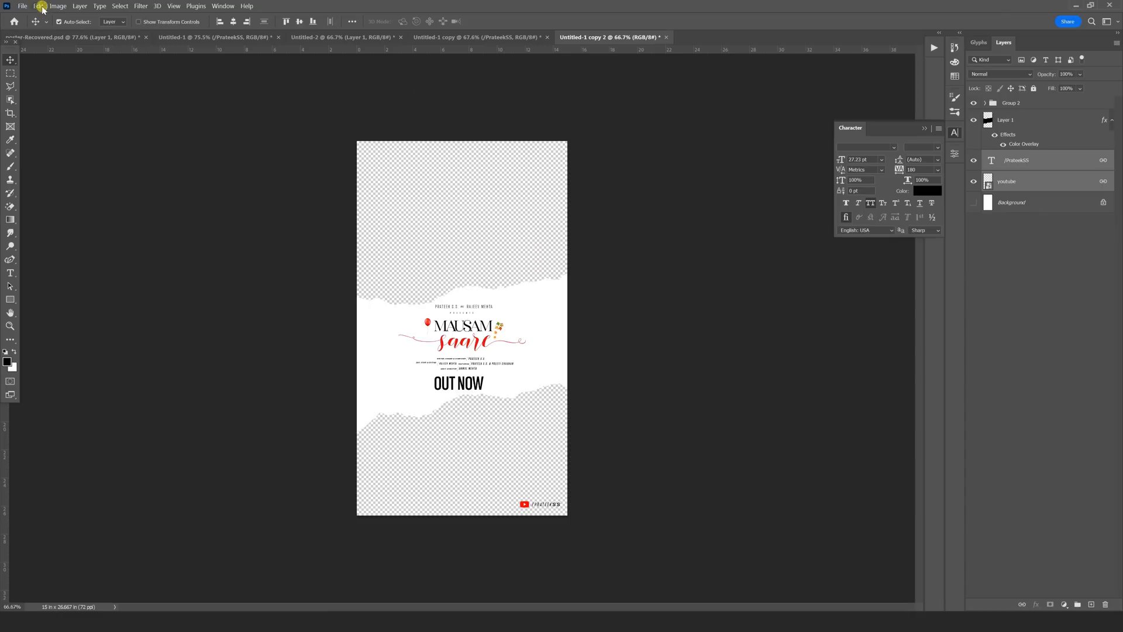
Save the poster for web as a transparent 1080 x 1920 PNG-24 in New folder (5), with a name beginning with 3.
left_click(23, 6)
mouse_move(76, 150)
left_click(198, 192)
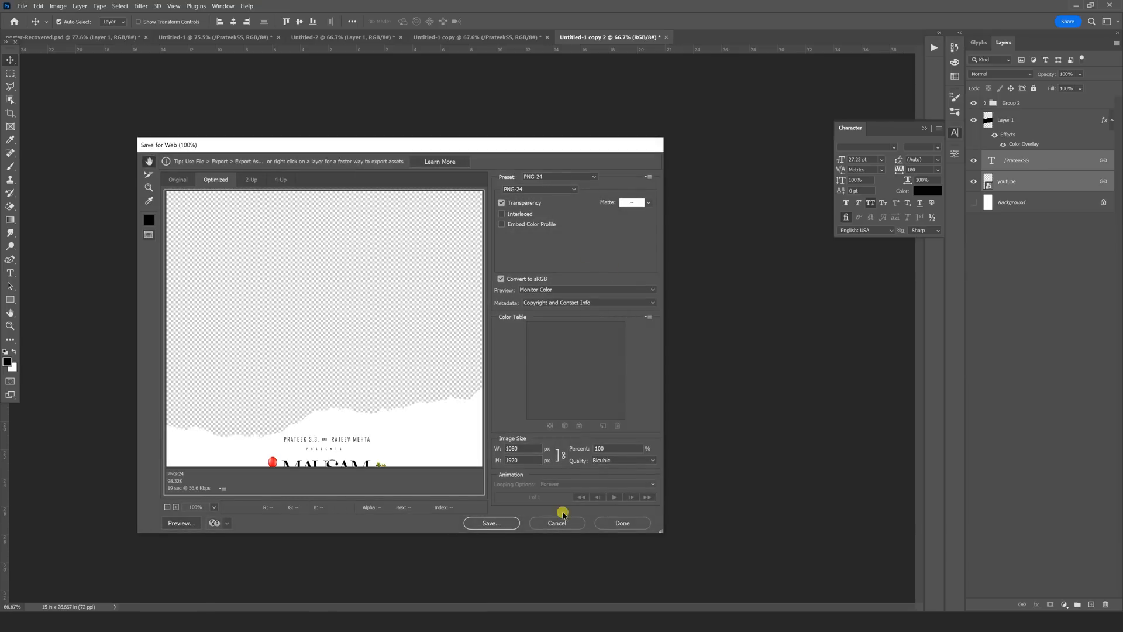
left_click(515, 524)
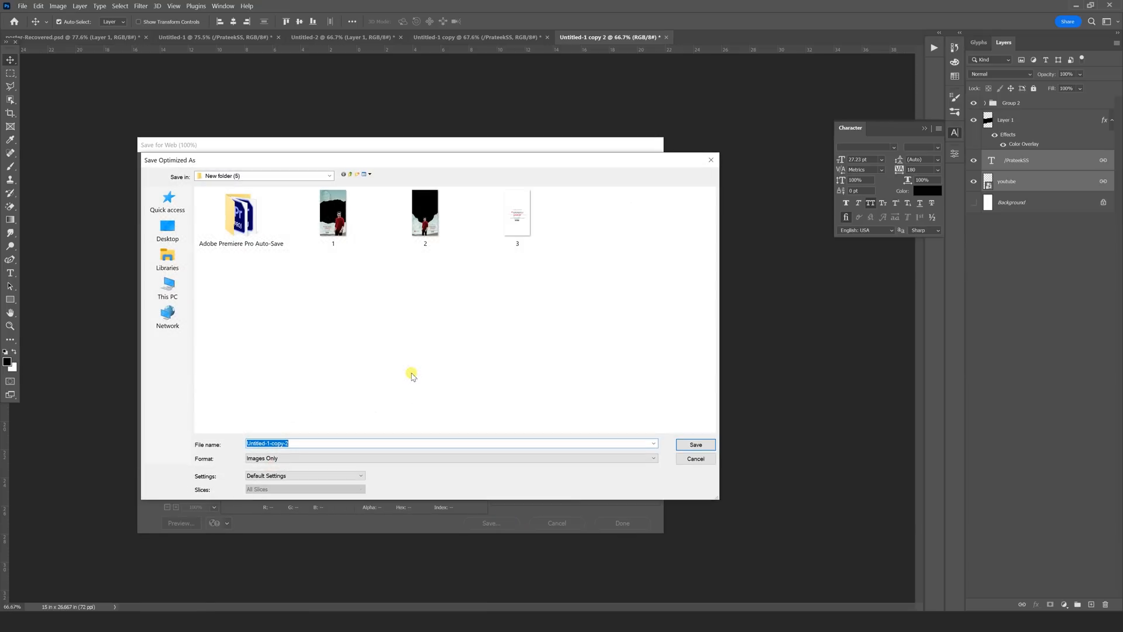
type("3")
key("Return")
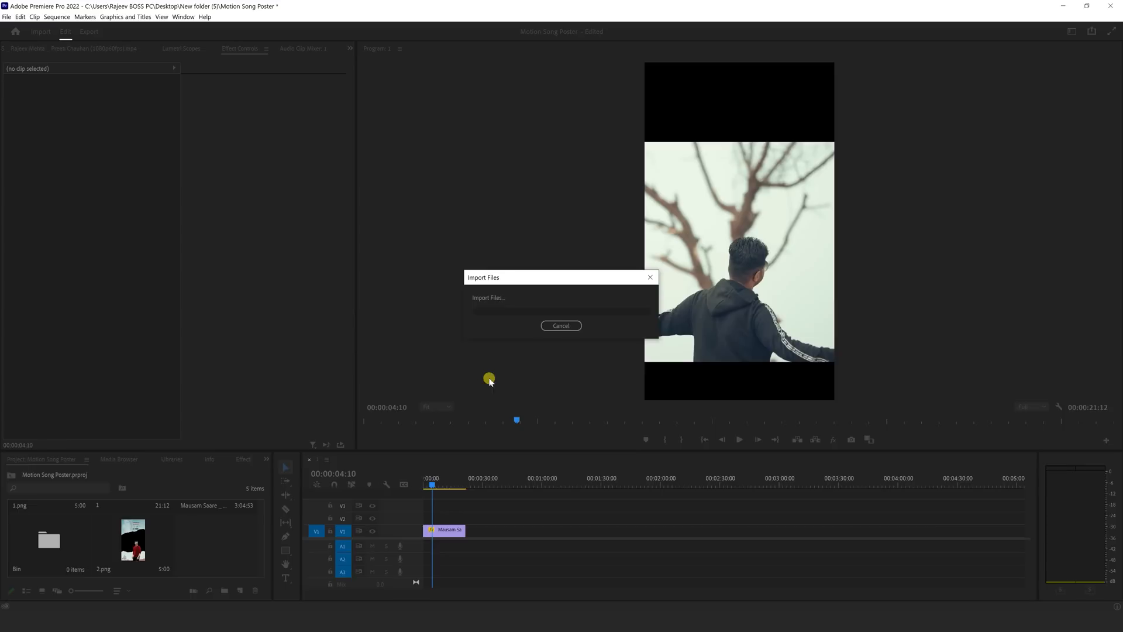
In Premiere Pro, place the new poster PNG above the song clip, and set the clip's scale to 93 and vertical position to 1561.
left_click_drag(365, 525, 467, 517)
left_click(438, 534)
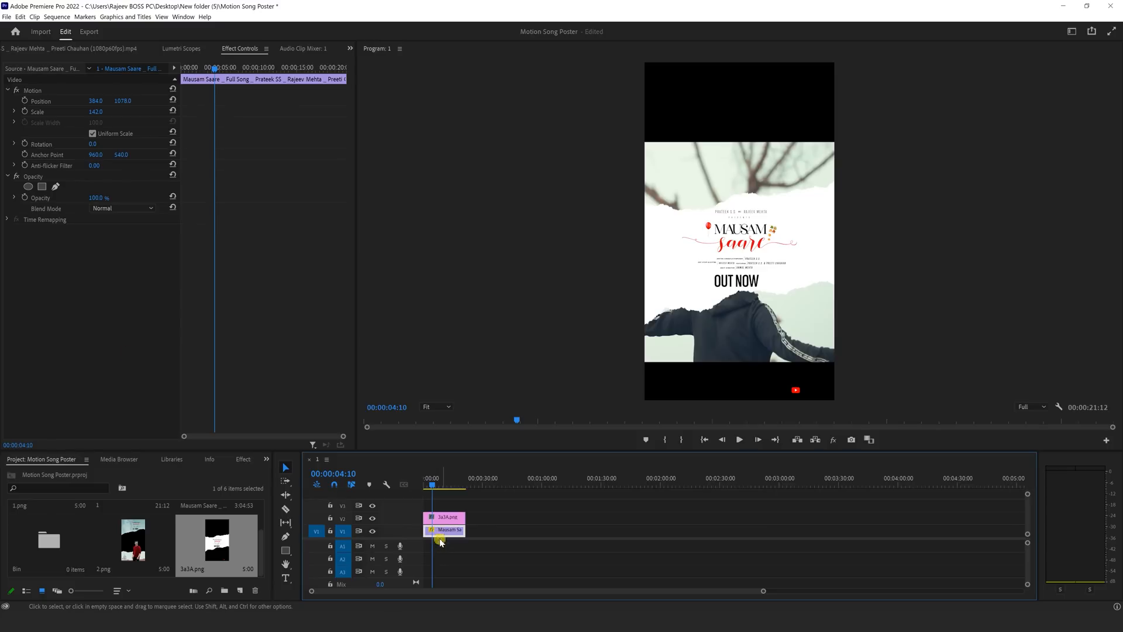
left_click_drag(101, 113, 246, 102)
left_click_drag(122, 101, 114, 101)
Add a different section of the song video on V2, trimmed to the poster's length, with scale 111 and vertical position 383.
left_click_drag(431, 534, 703, 530)
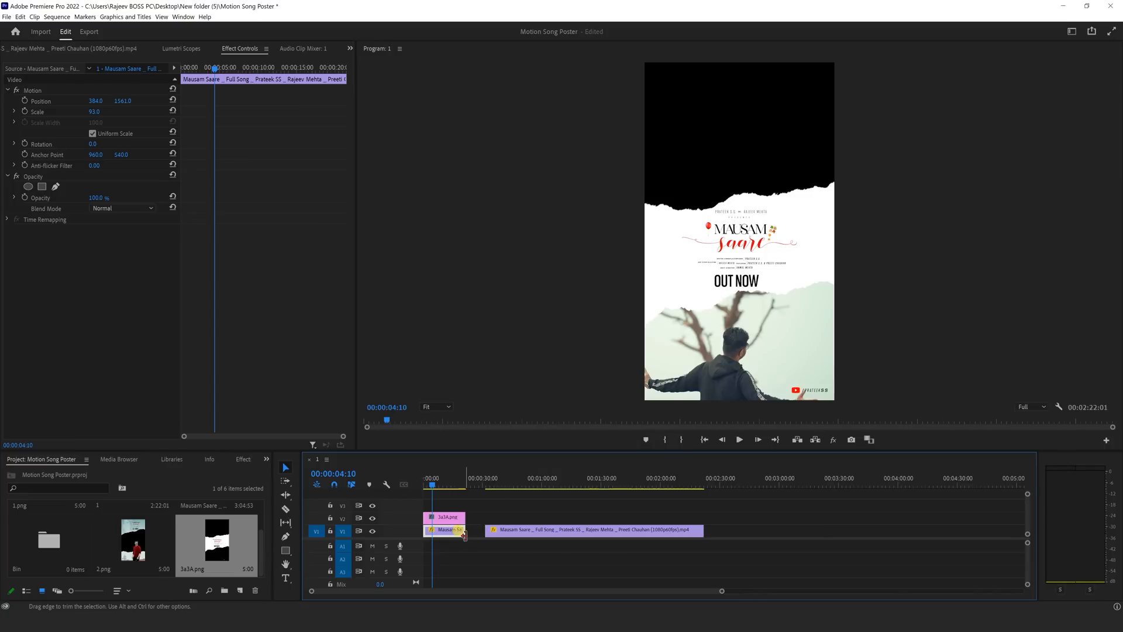
left_click_drag(572, 524, 444, 519)
left_click_drag(537, 515, 464, 508)
mouse_move(123, 101)
left_mouse_down()
mouse_move(53, 101)
mouse_move(104, 112)
left_mouse_up()
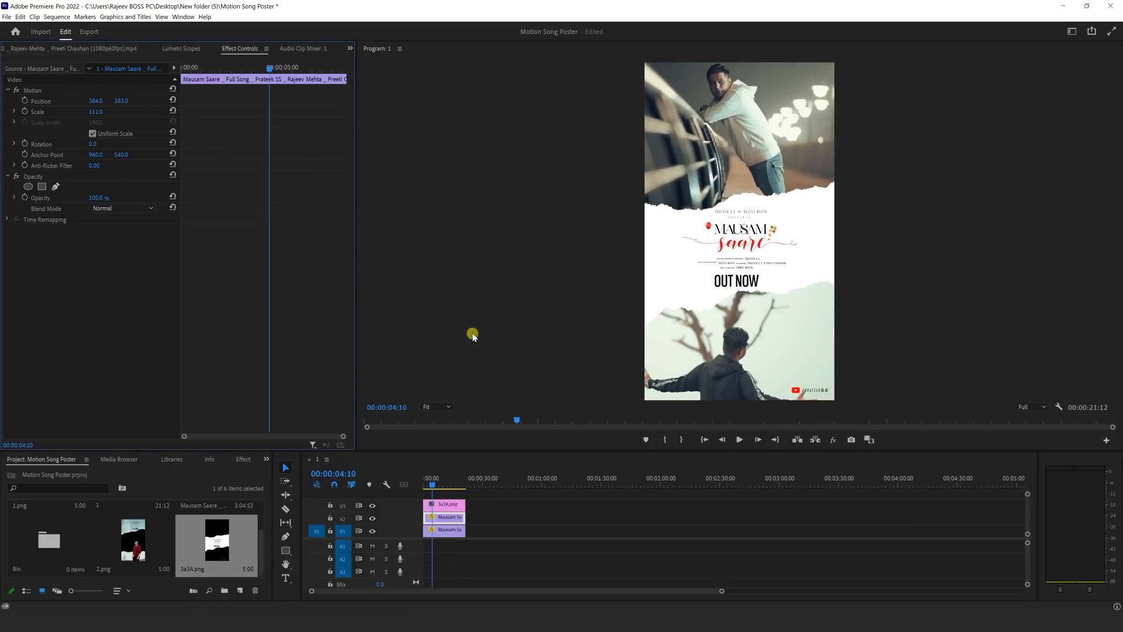
Play the sequence from the start and scrub to about 9 seconds to check both video areas.
left_click_drag(434, 484, 423, 484)
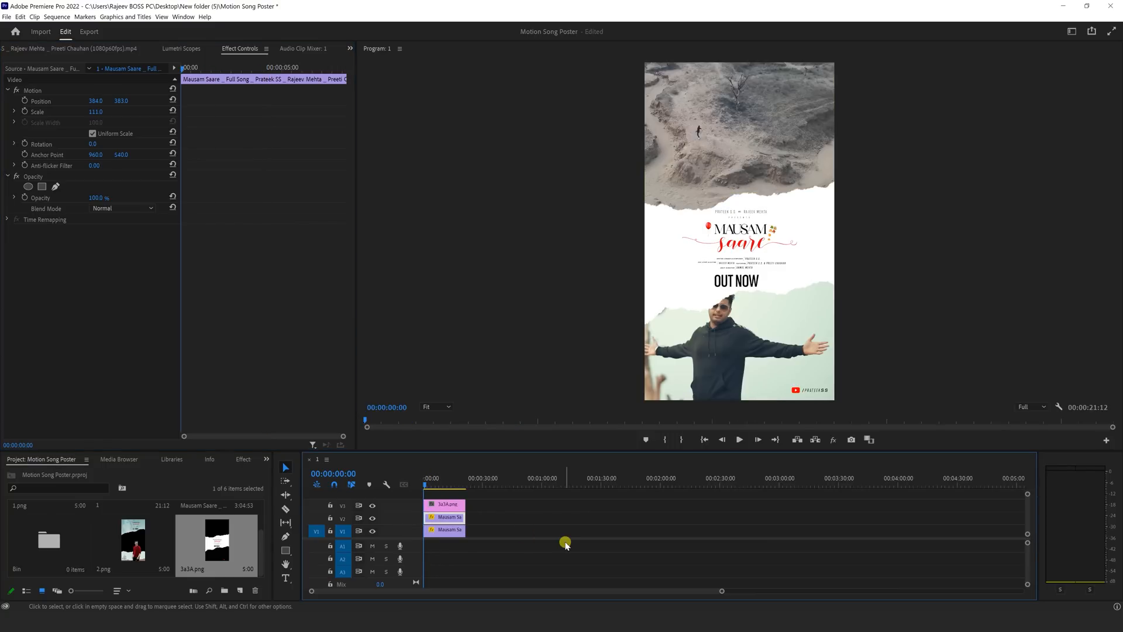
key("space")
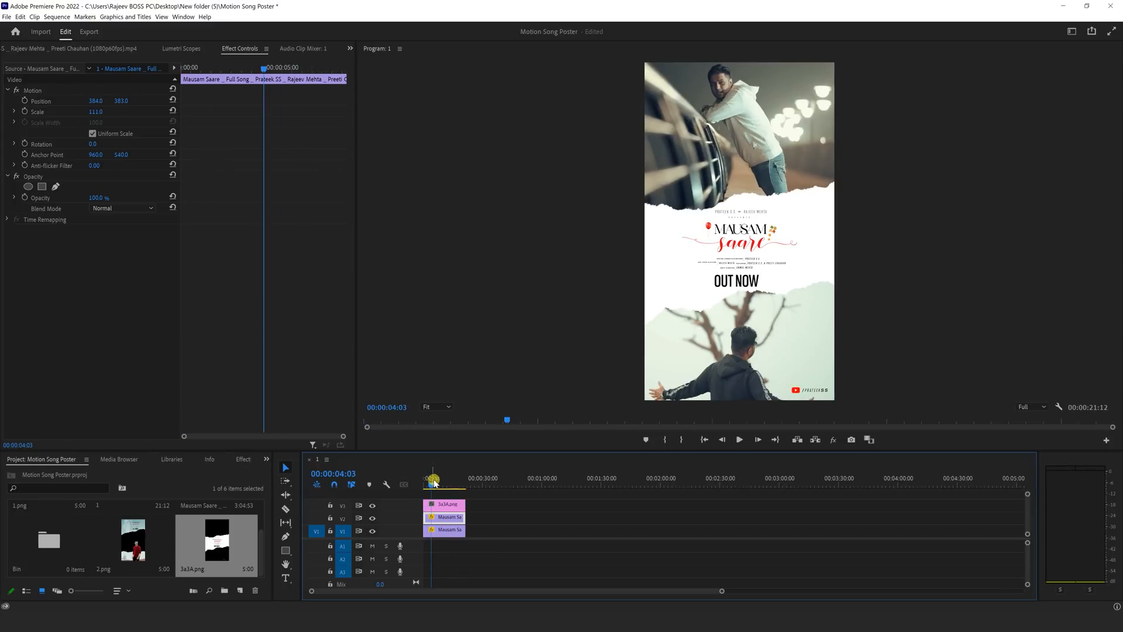
left_click_drag(450, 483, 442, 483)
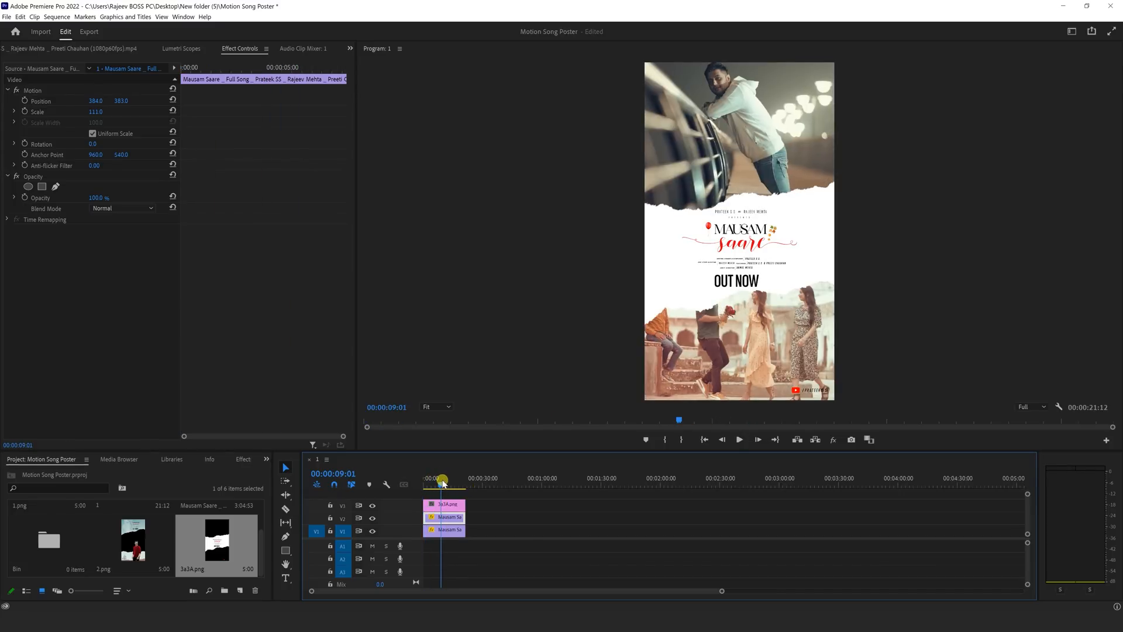
Open the export settings for the two-video poster sequence.
key("ctrl+m")
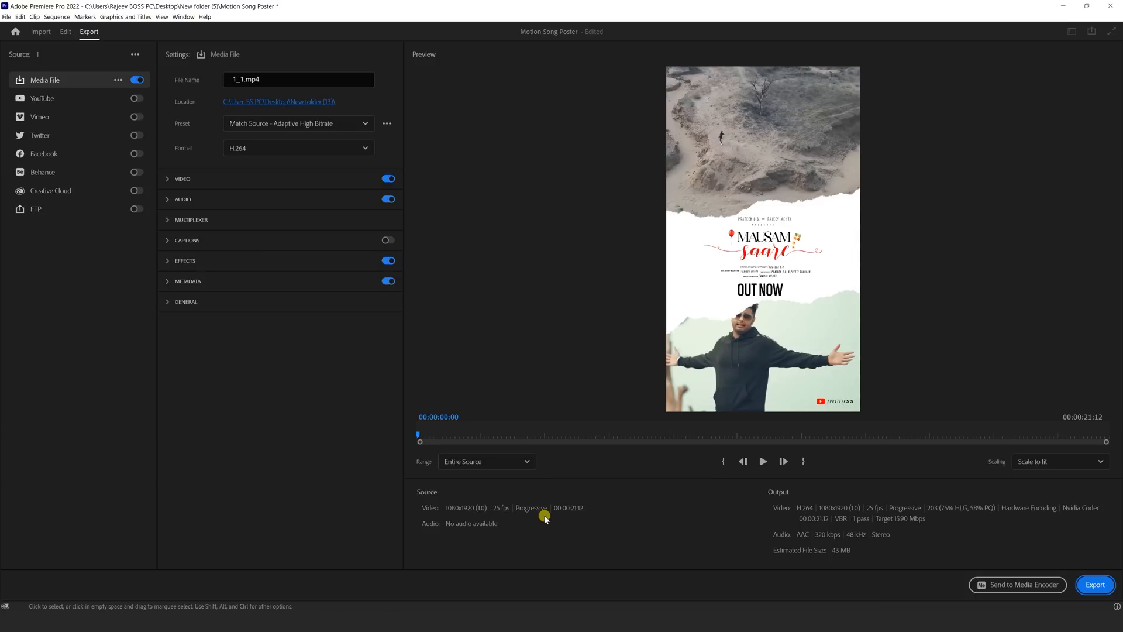